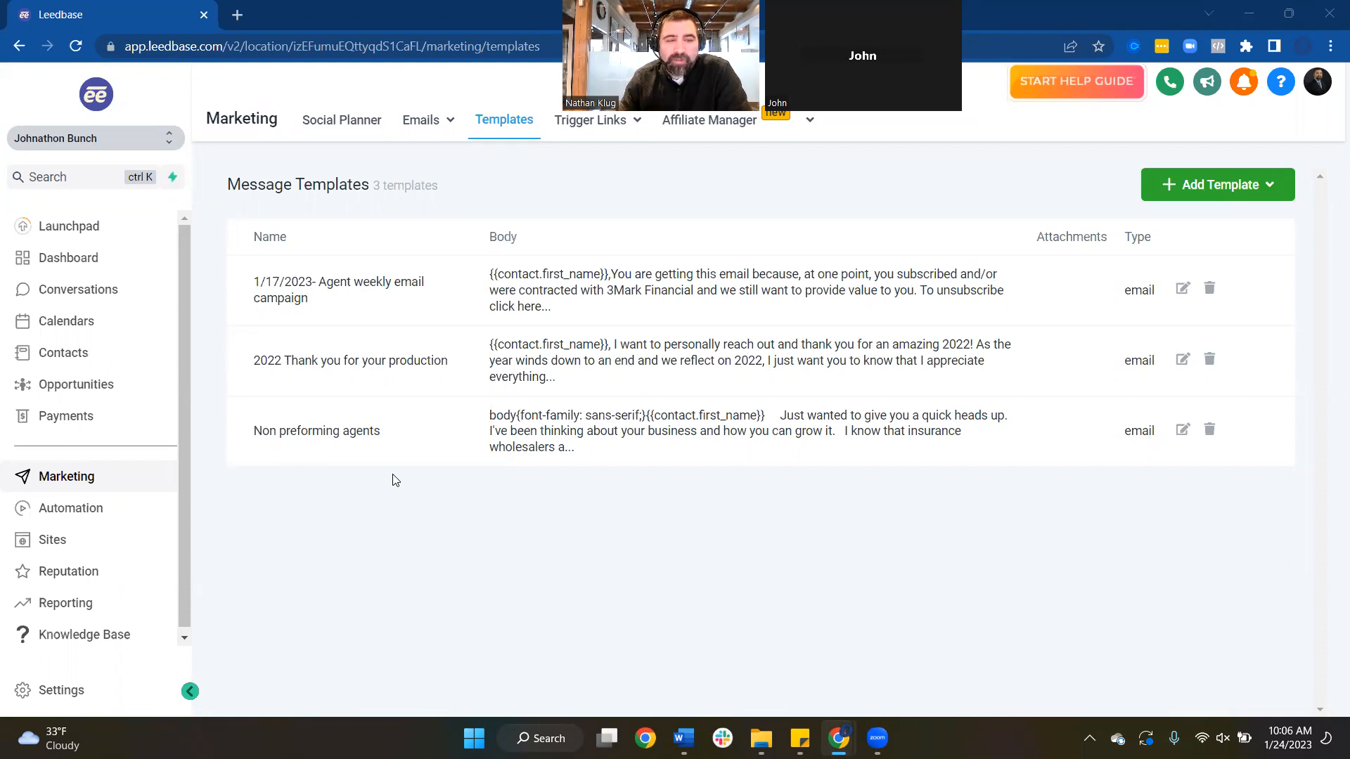
Browse the marketing templates and open the Non preforming agents email template
click(63, 259)
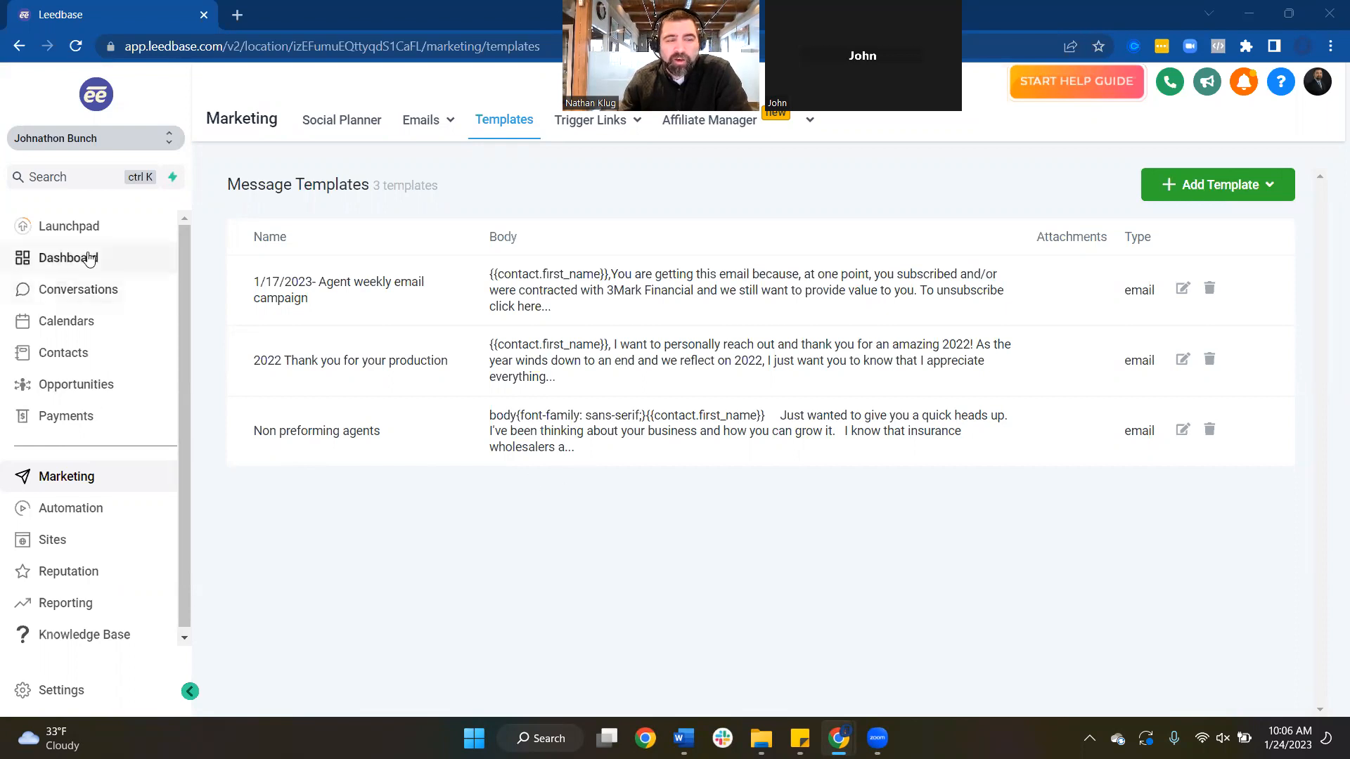
click(90, 480)
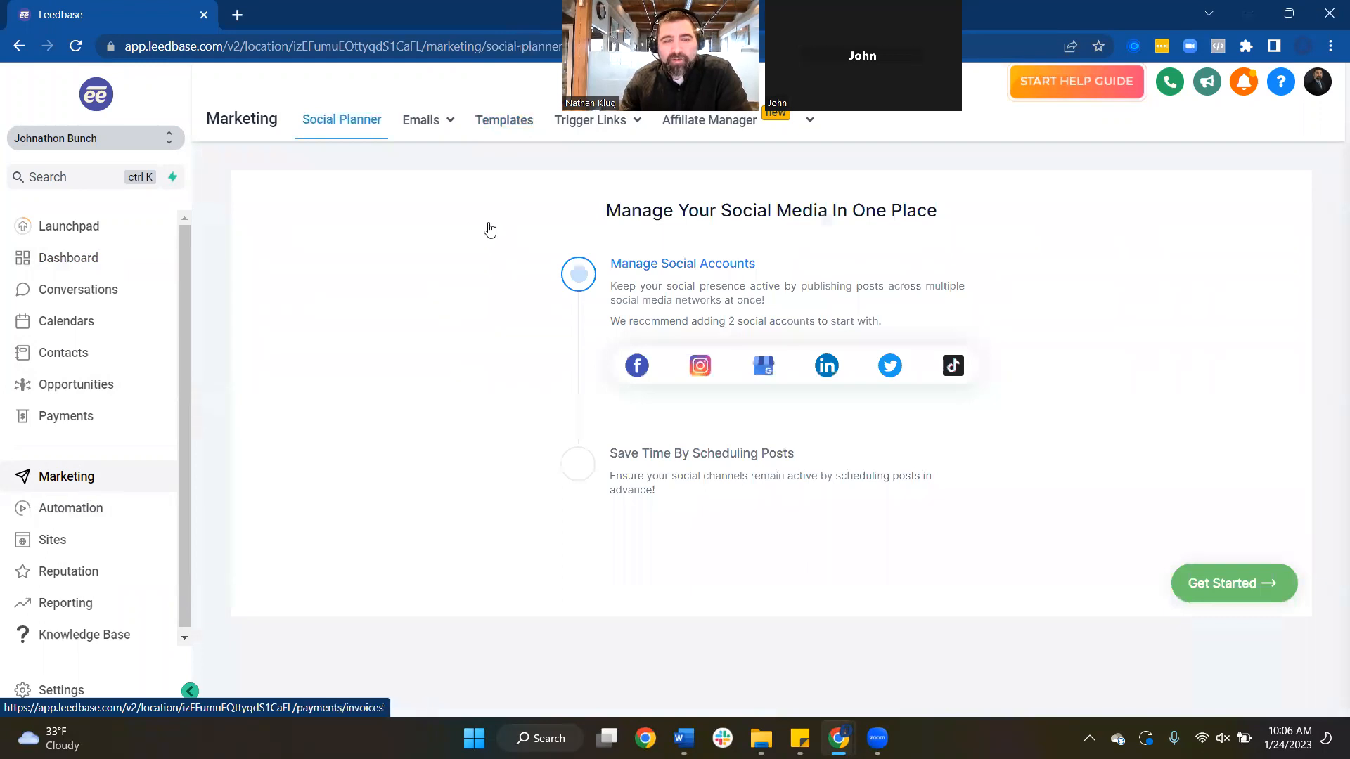
click(498, 123)
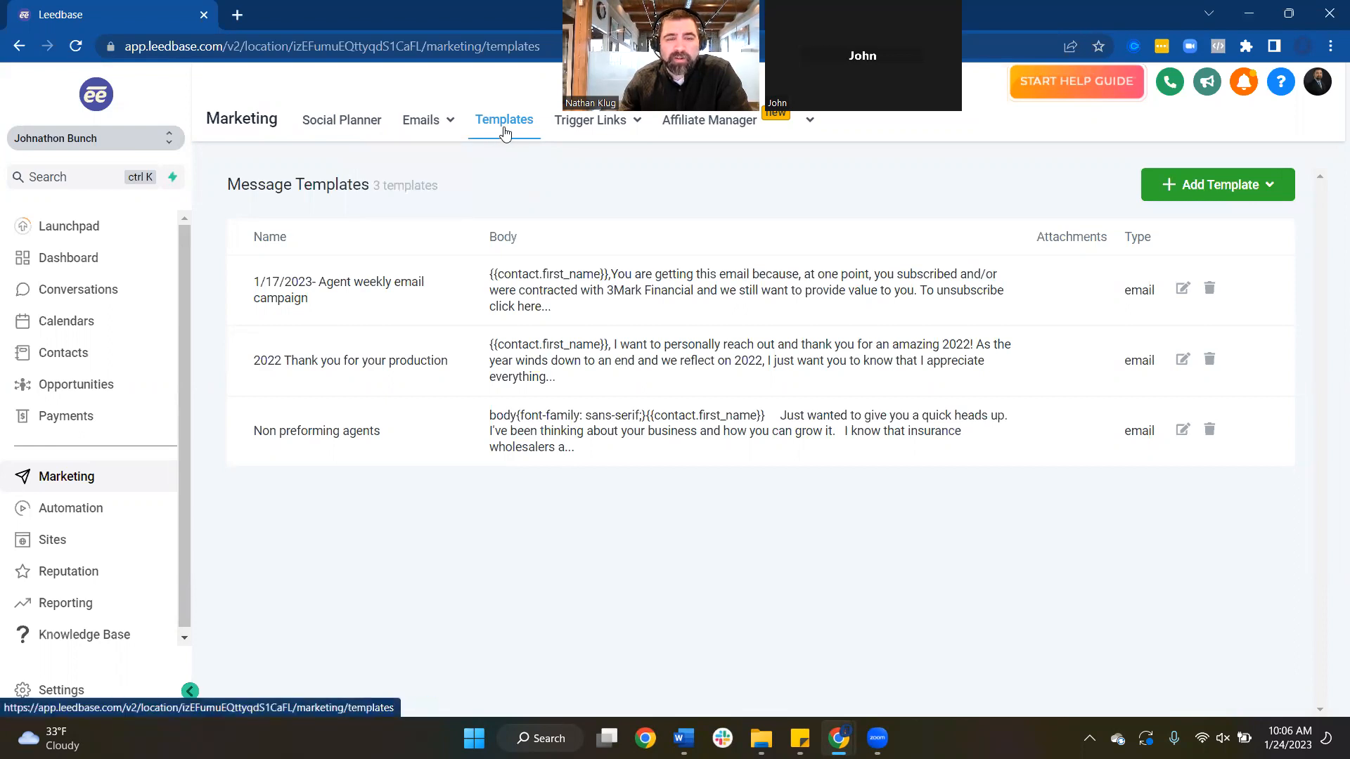
click(1179, 200)
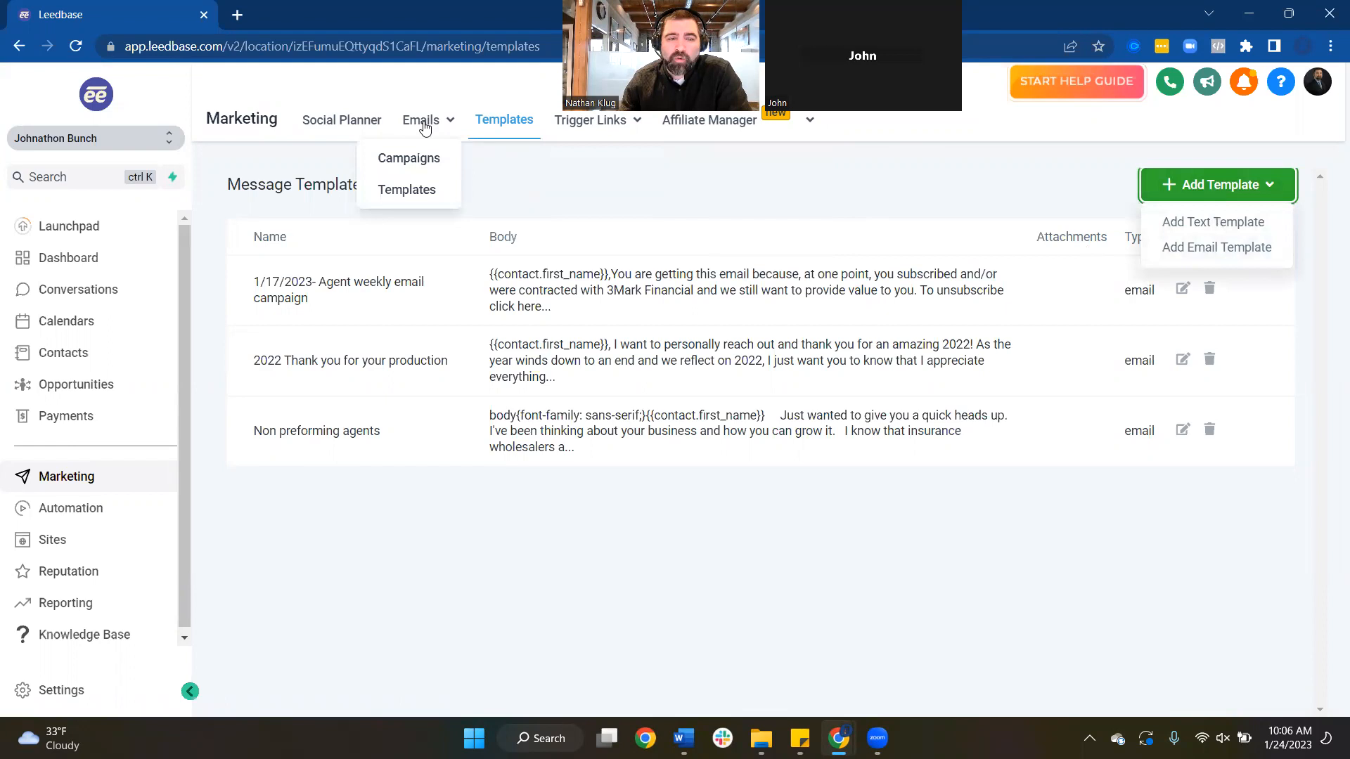
click(424, 161)
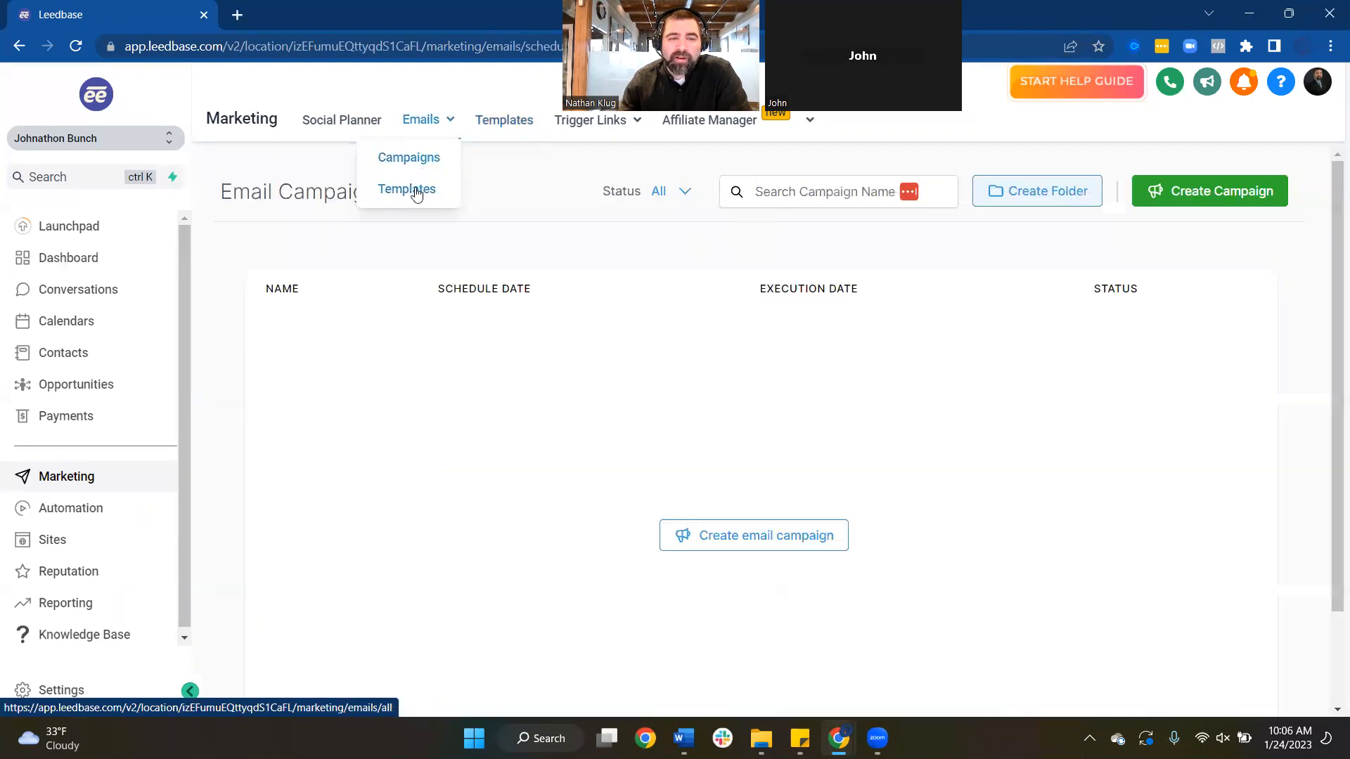
click(404, 188)
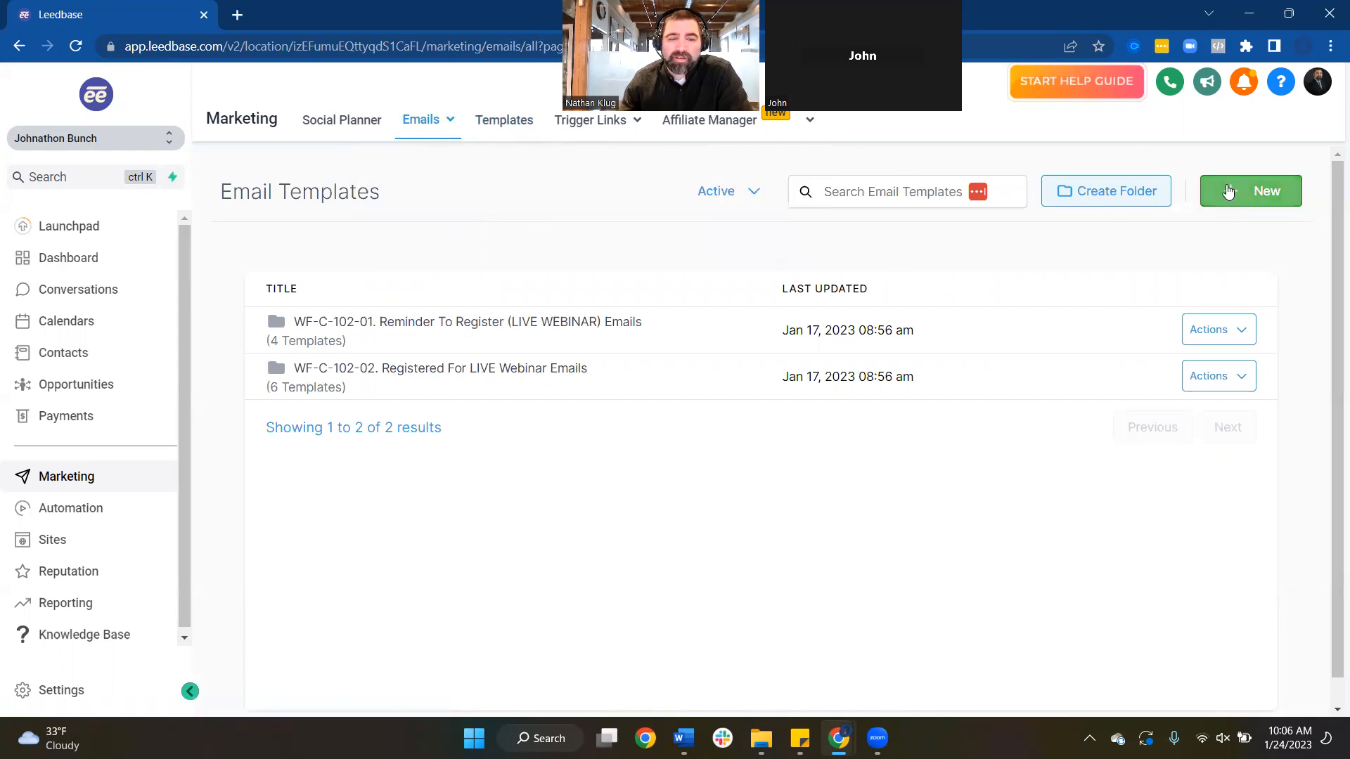
click(519, 122)
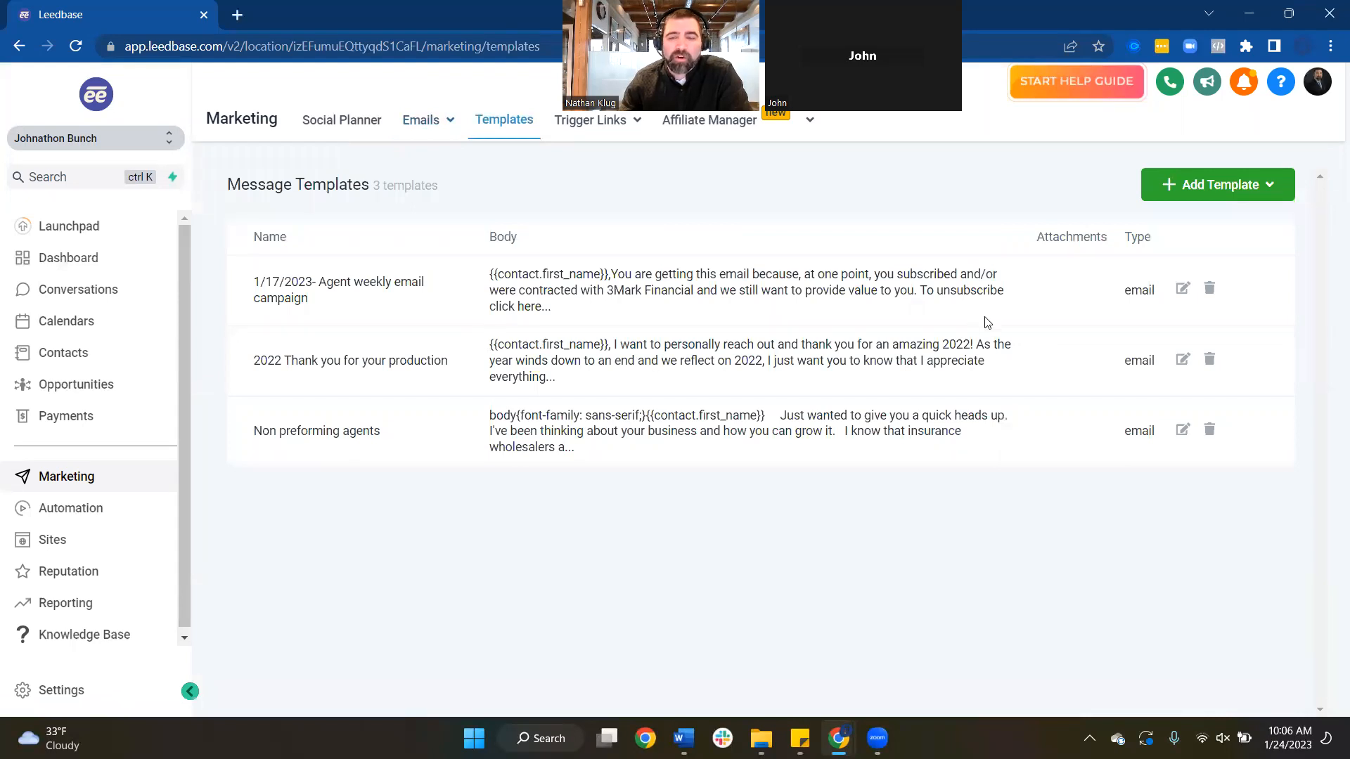
click(1182, 430)
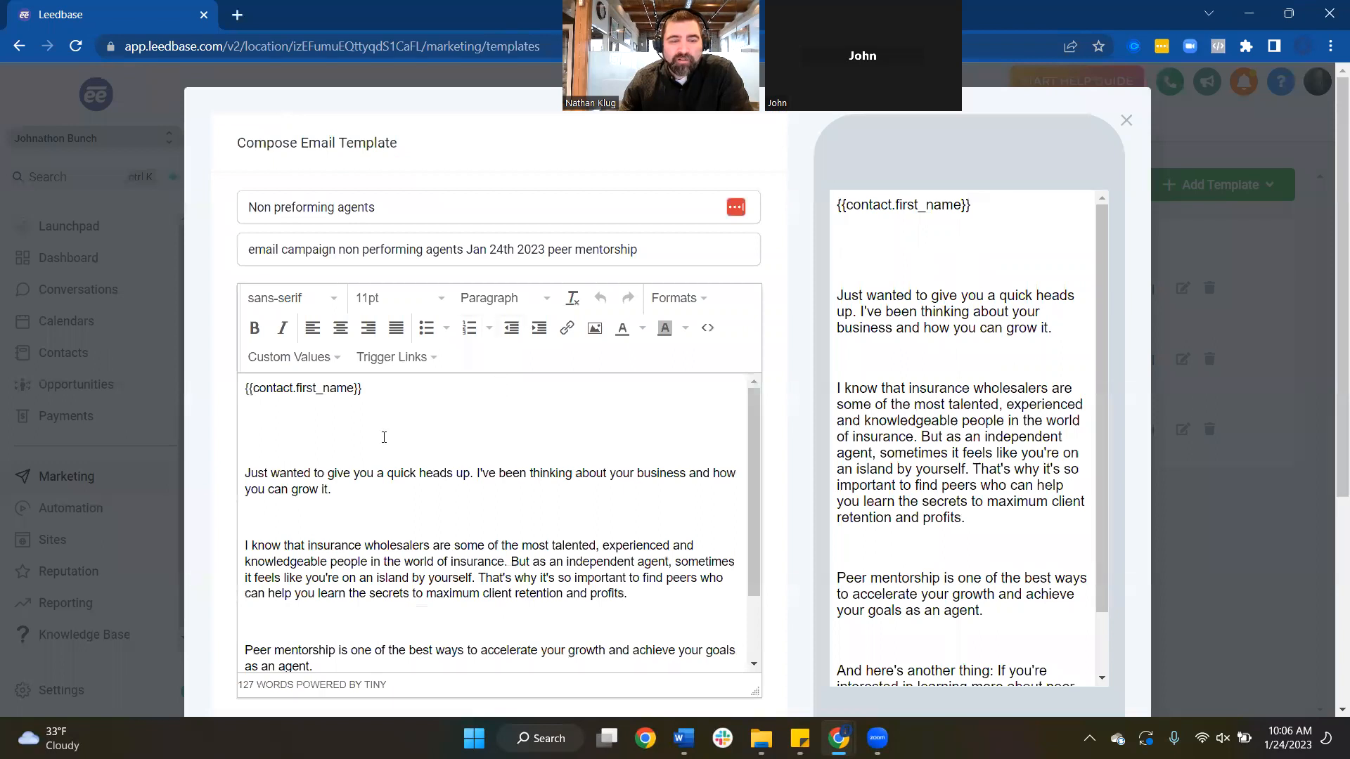
Review the Non preforming agents template's test sender area, then close the template editor
scroll(385, 451, down, 1)
scroll(356, 432, down, 1)
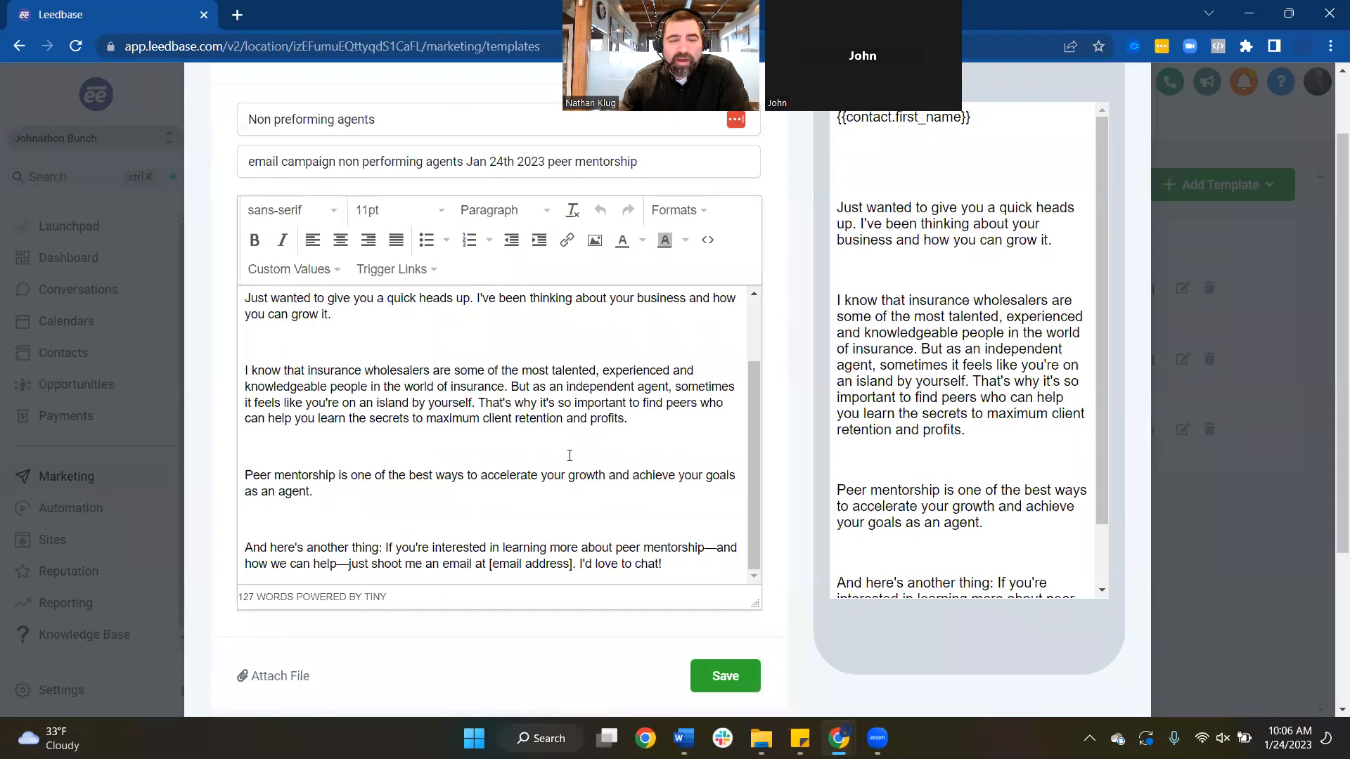
scroll(617, 411, up, 2)
scroll(618, 411, down, 2)
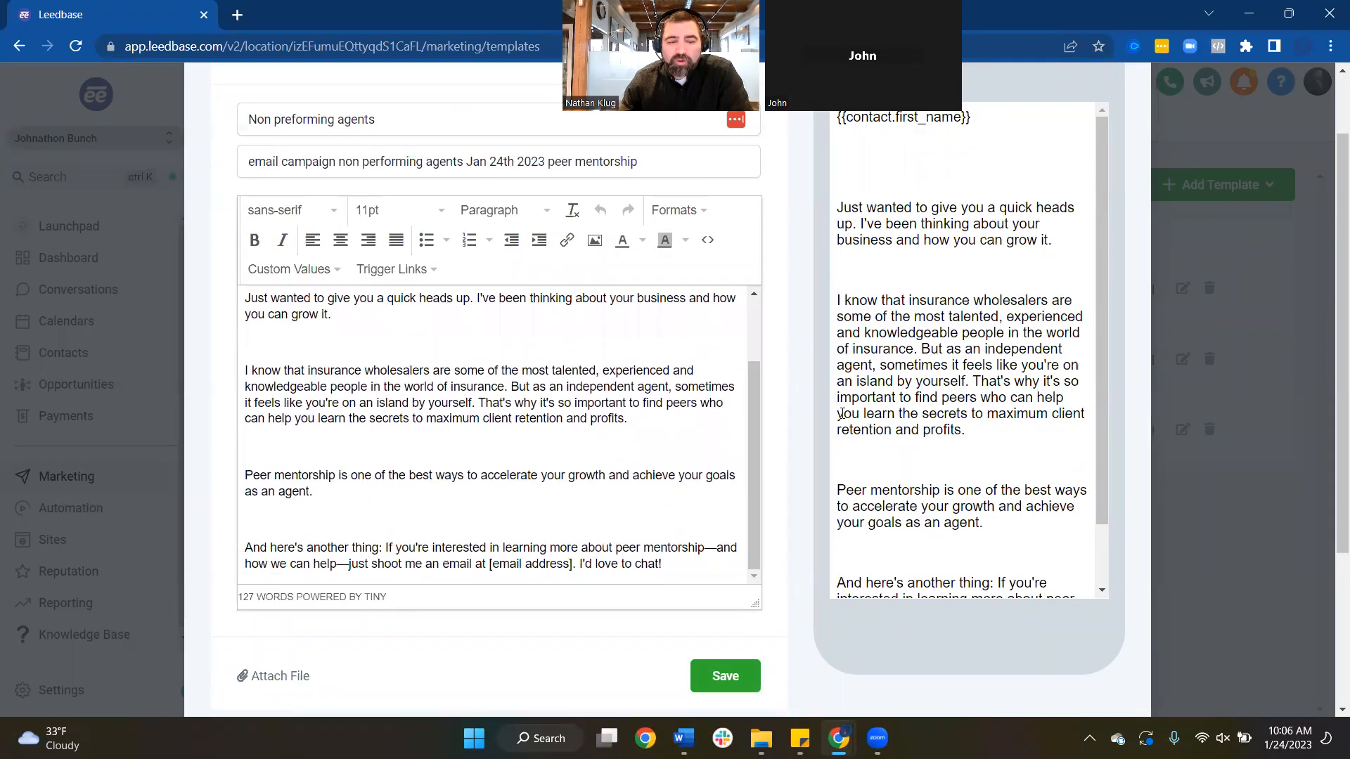
scroll(847, 476, down, 4)
click(307, 626)
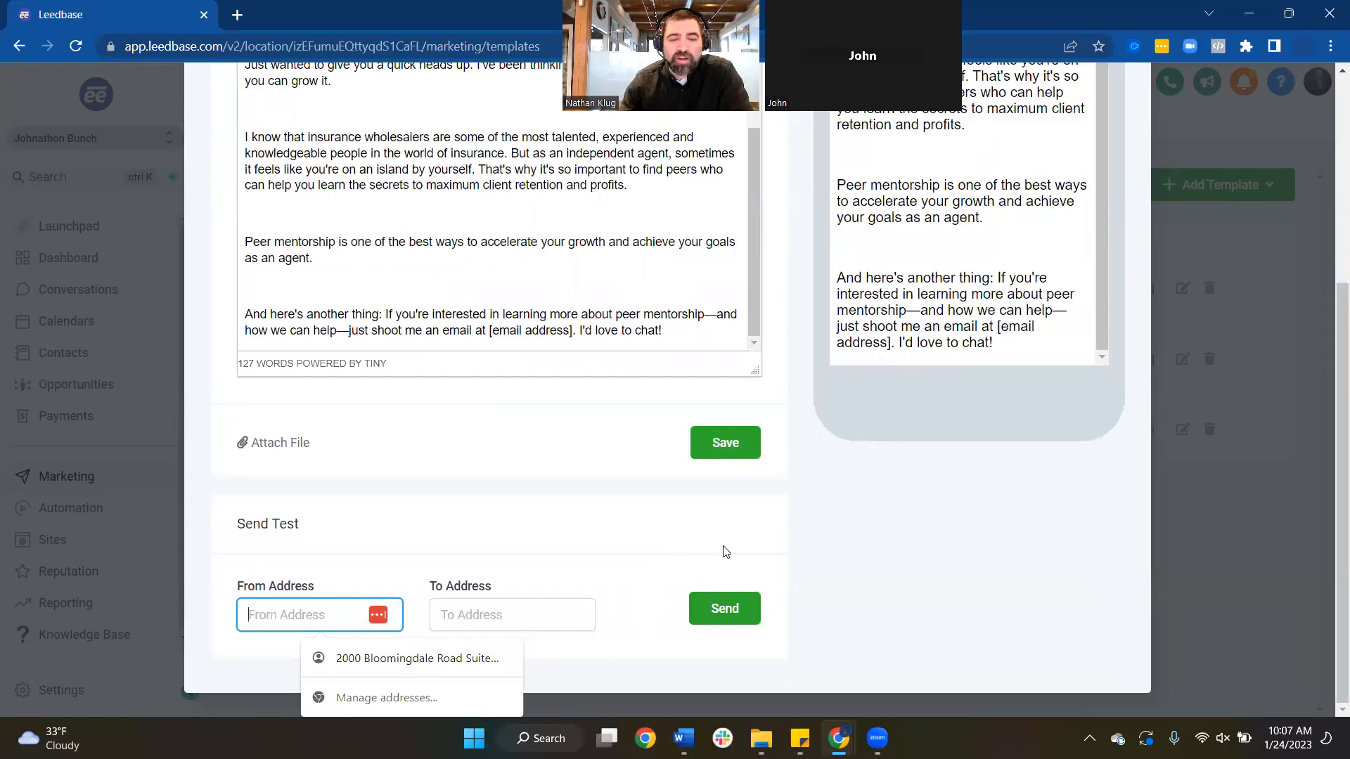
scroll(646, 543, up, 4)
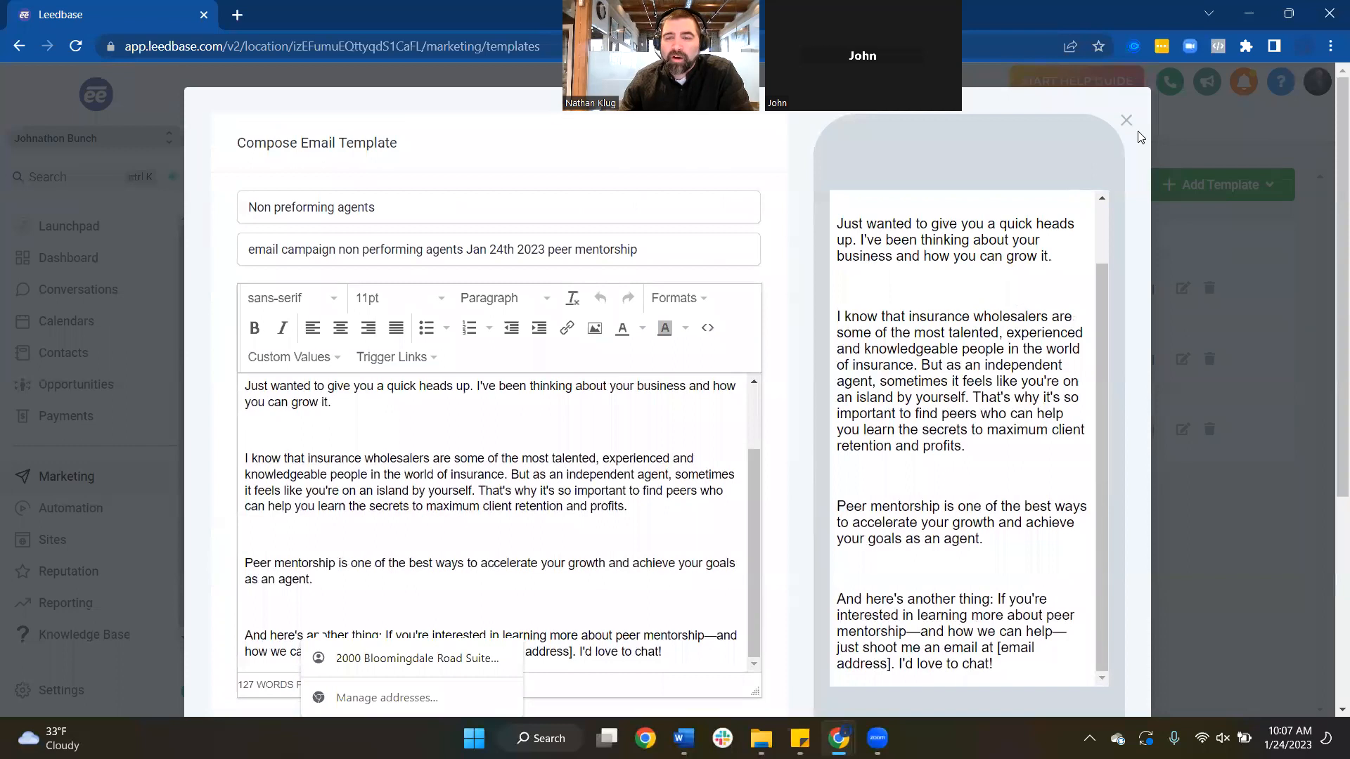
click(1126, 120)
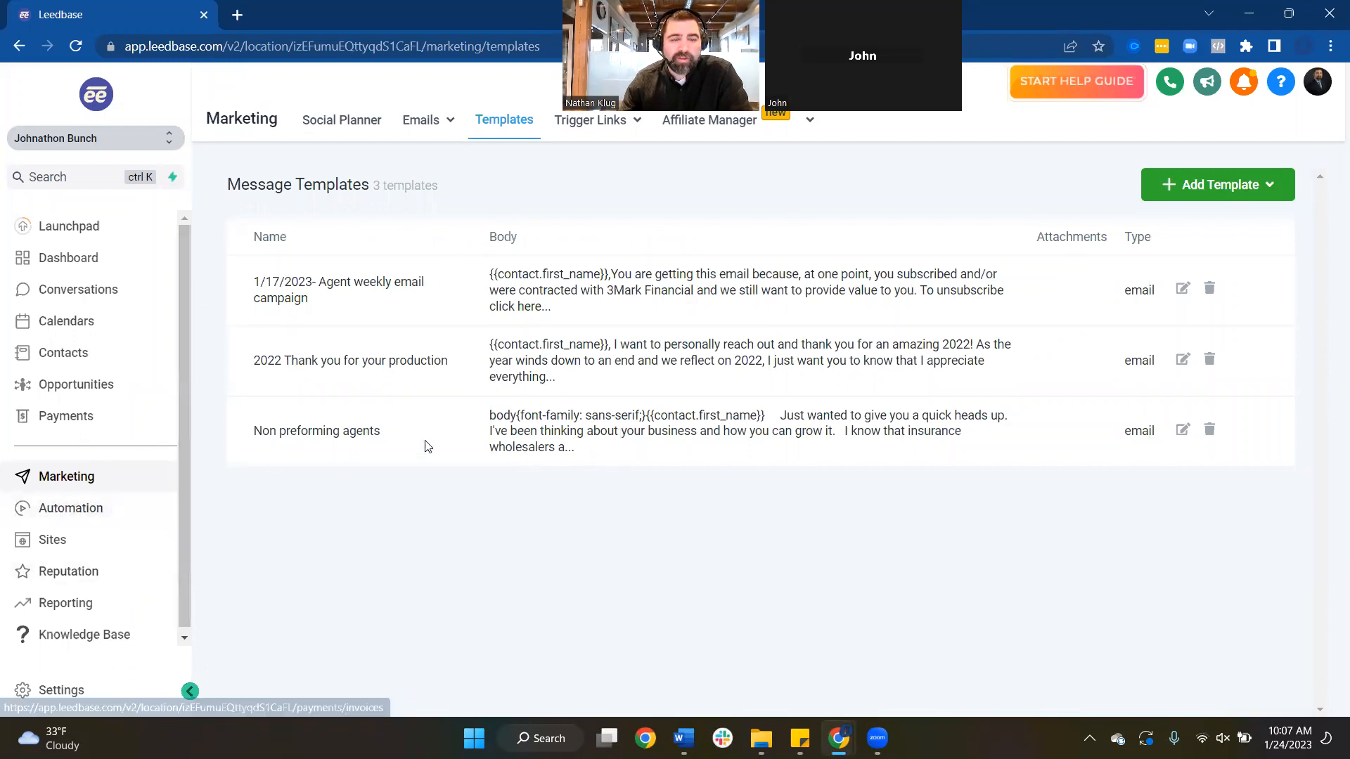
Go to the Automation workflows list and look through the existing workflows
click(47, 519)
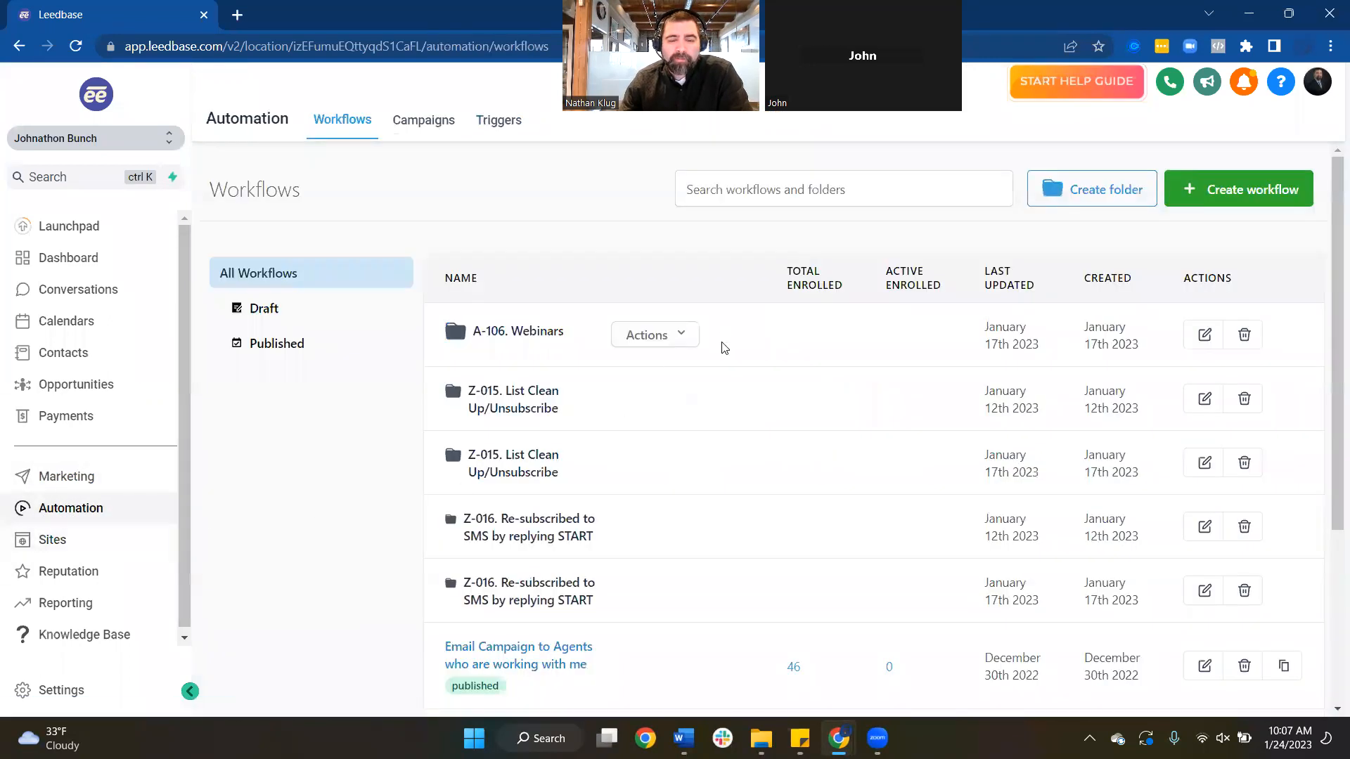
scroll(720, 352, down, 4)
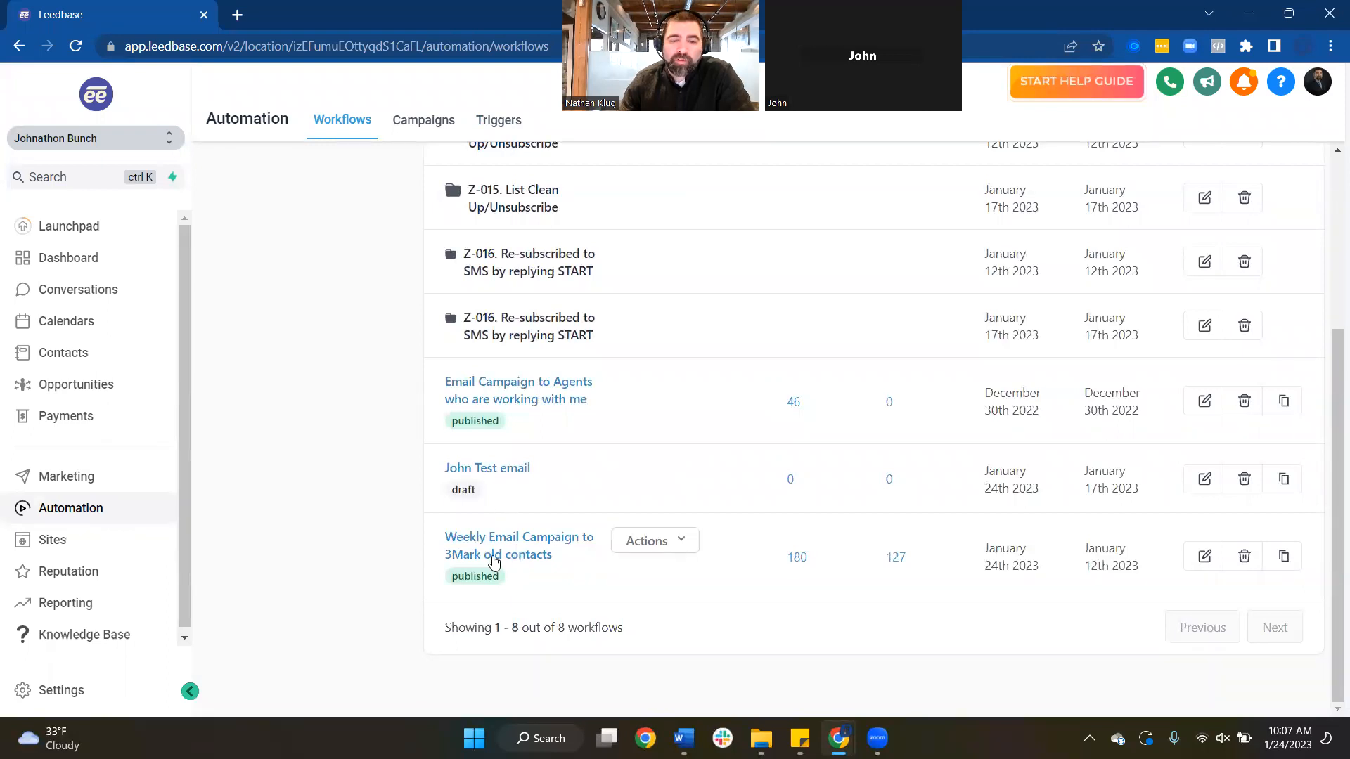
scroll(719, 509, up, 1)
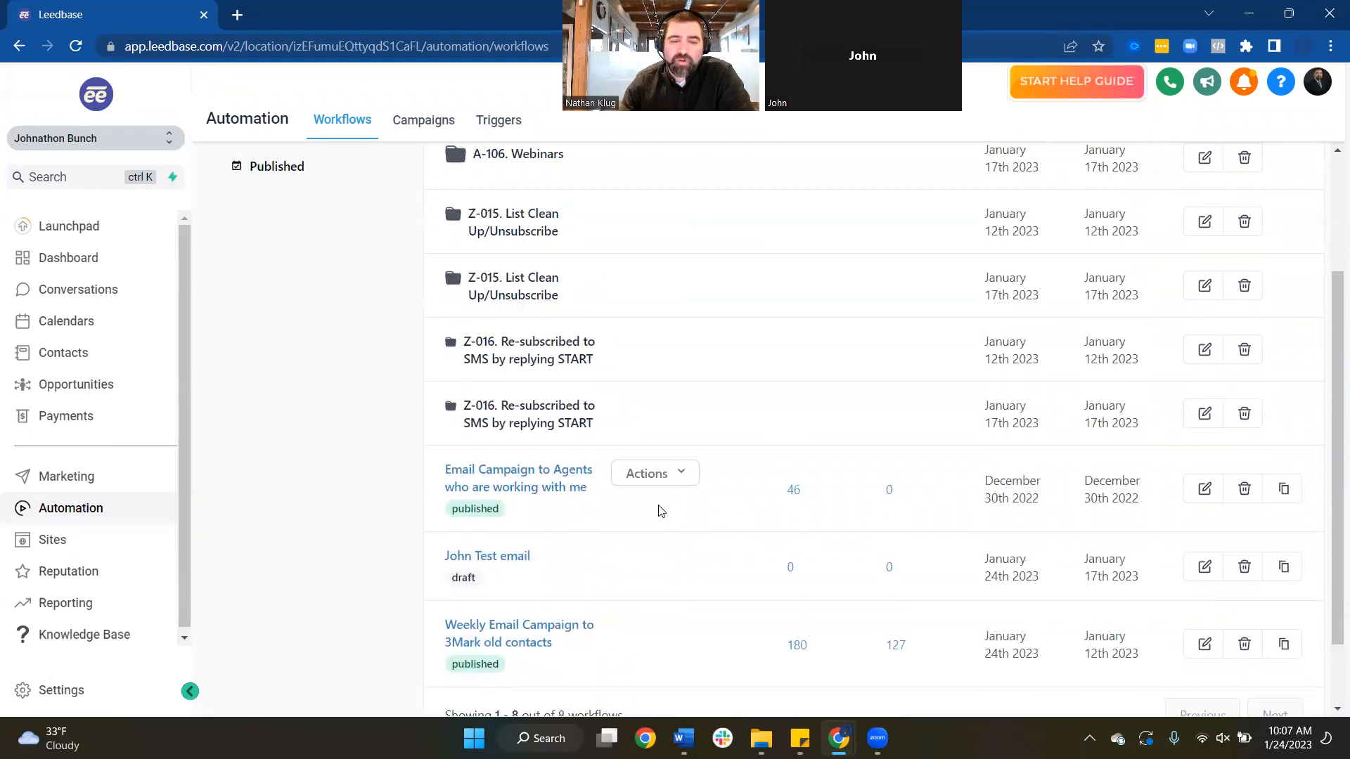
scroll(661, 511, down, 1)
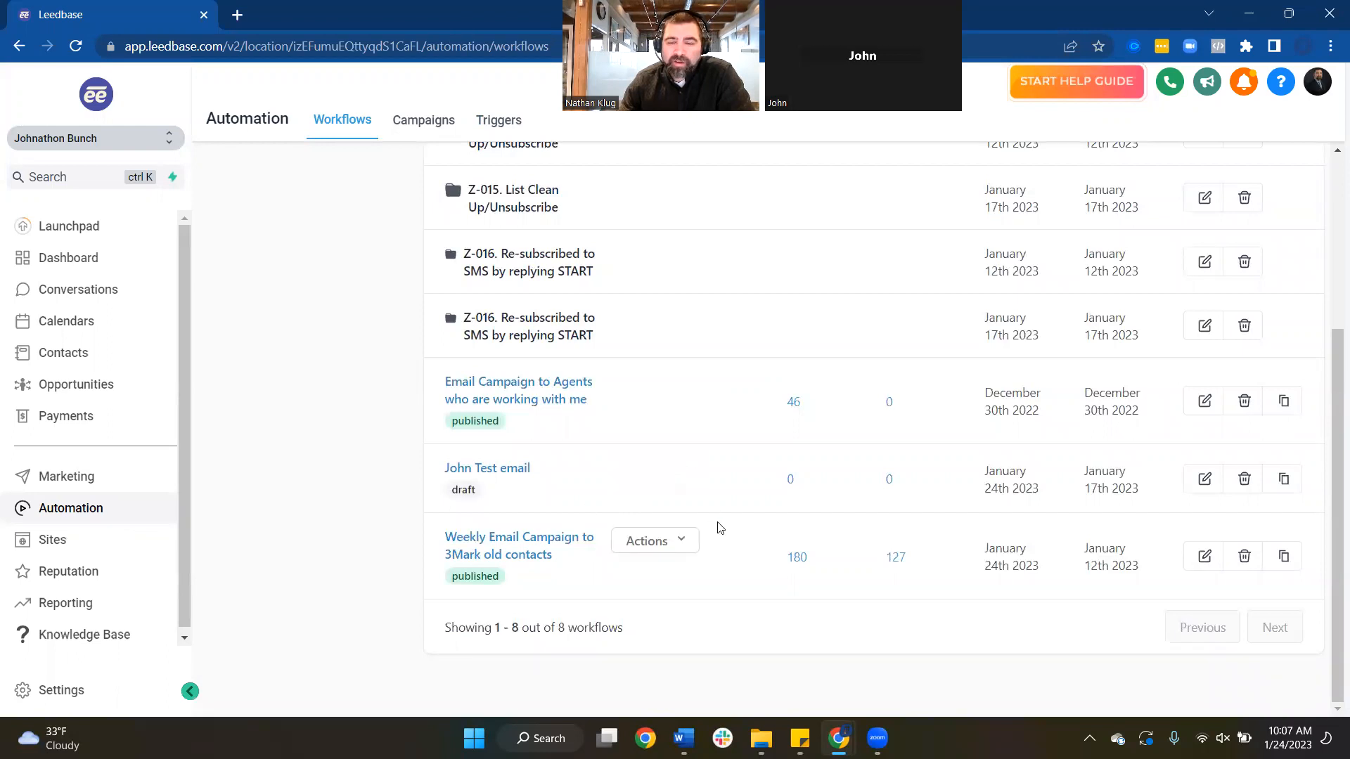
scroll(720, 527, up, 2)
scroll(1154, 284, up, 1)
scroll(661, 600, down, 3)
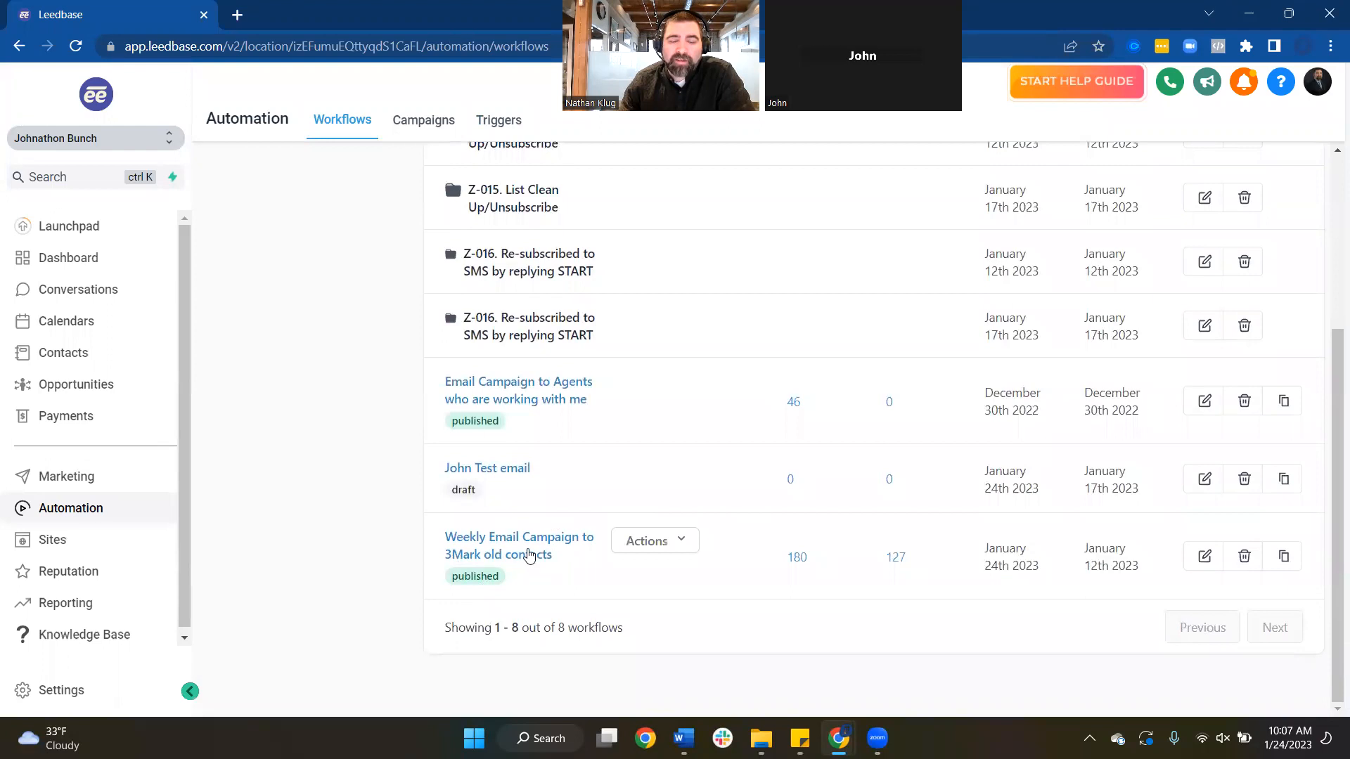
scroll(964, 524, up, 3)
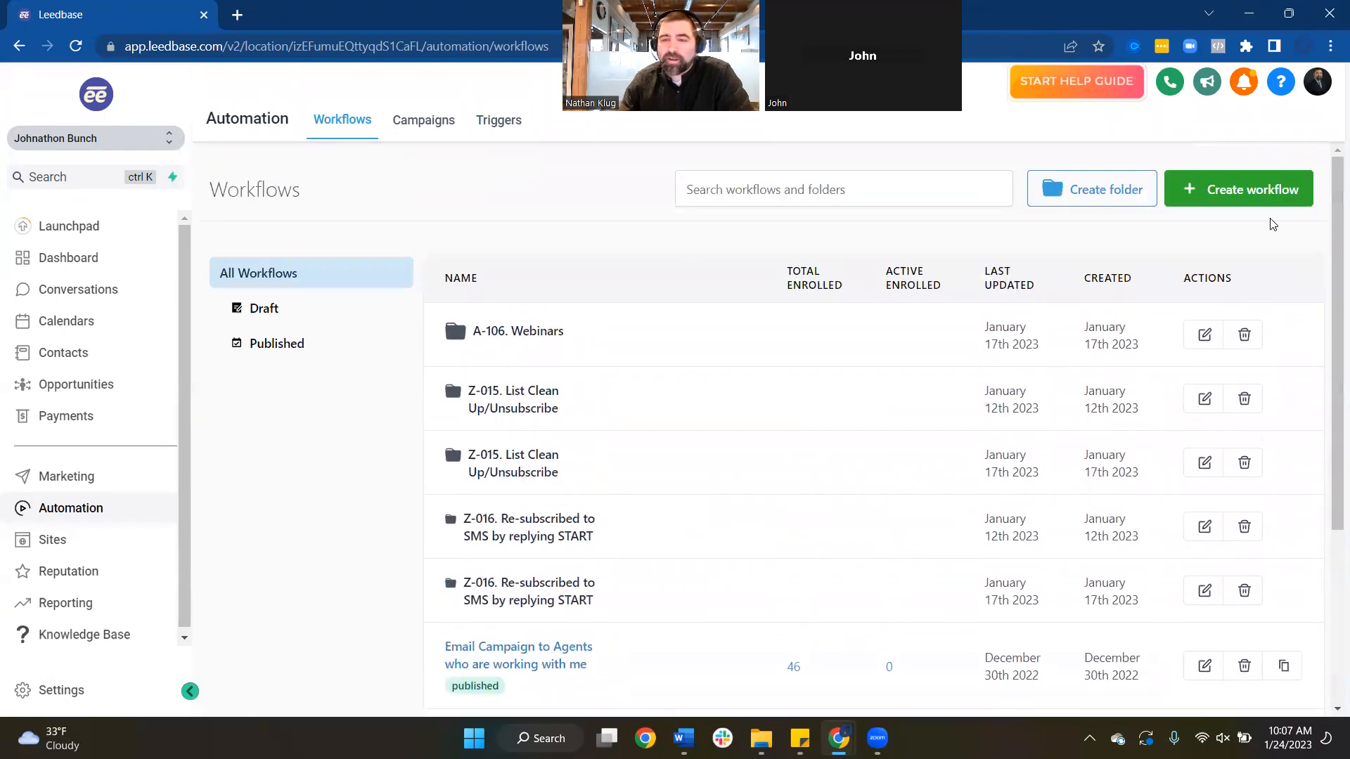
Create a new workflow starting from scratch
click(1237, 194)
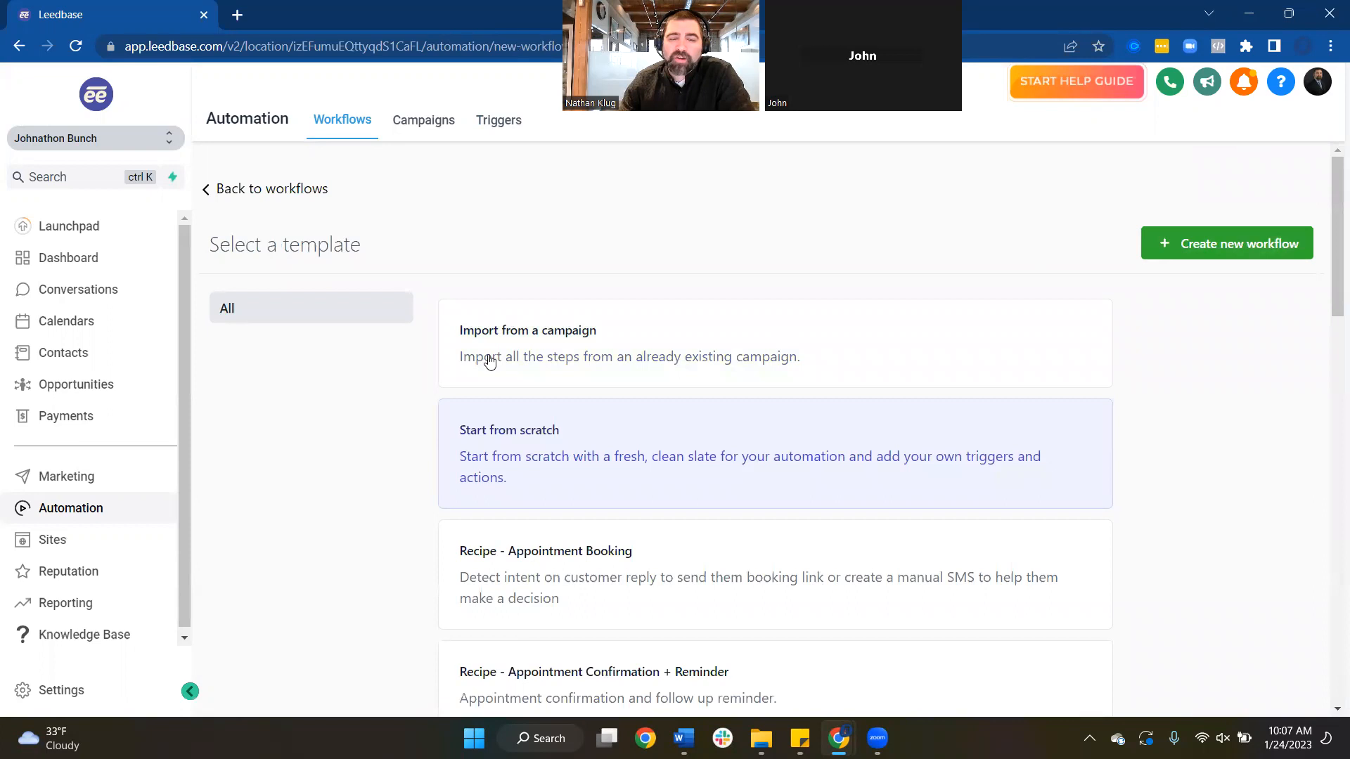
scroll(604, 436, down, 5)
scroll(647, 443, down, 3)
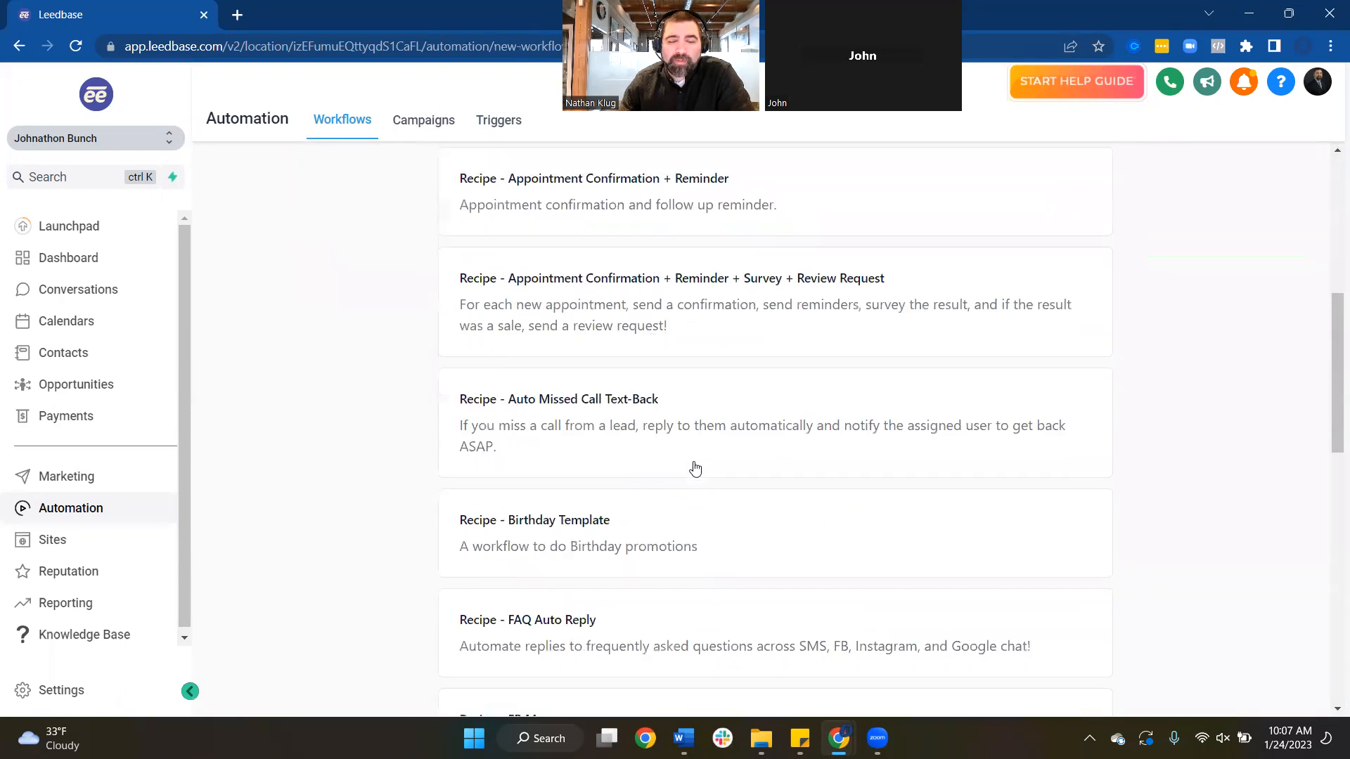
scroll(624, 430, up, 8)
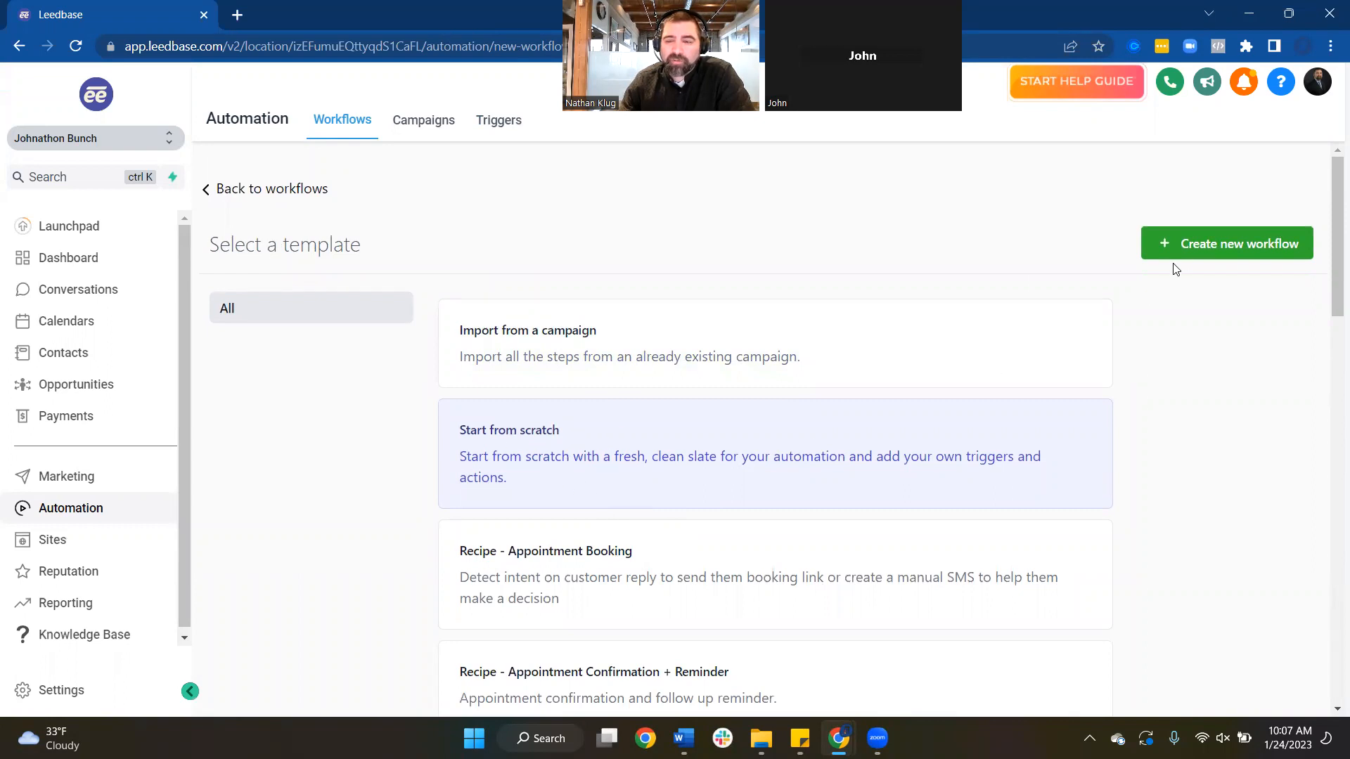
click(1204, 251)
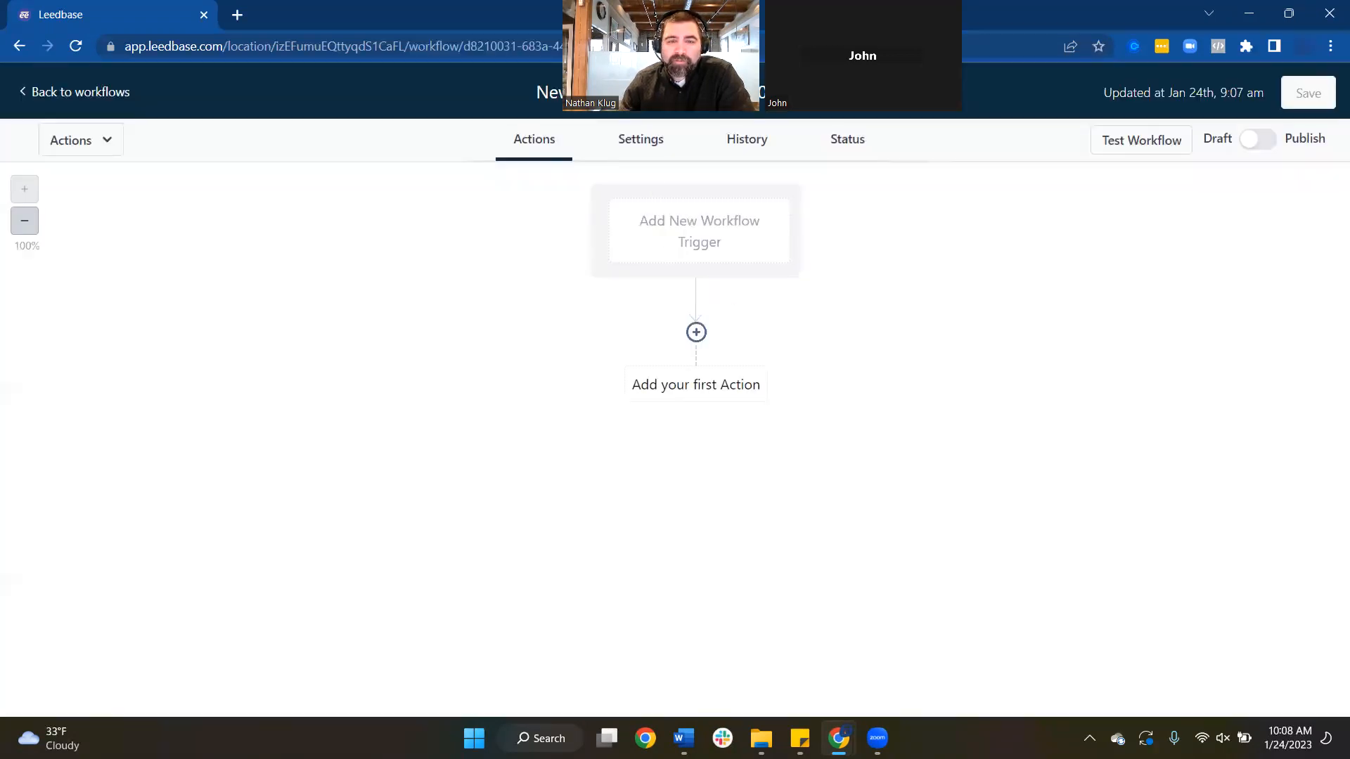
Open the new workflow's settings and enter the default sender name
click(661, 92)
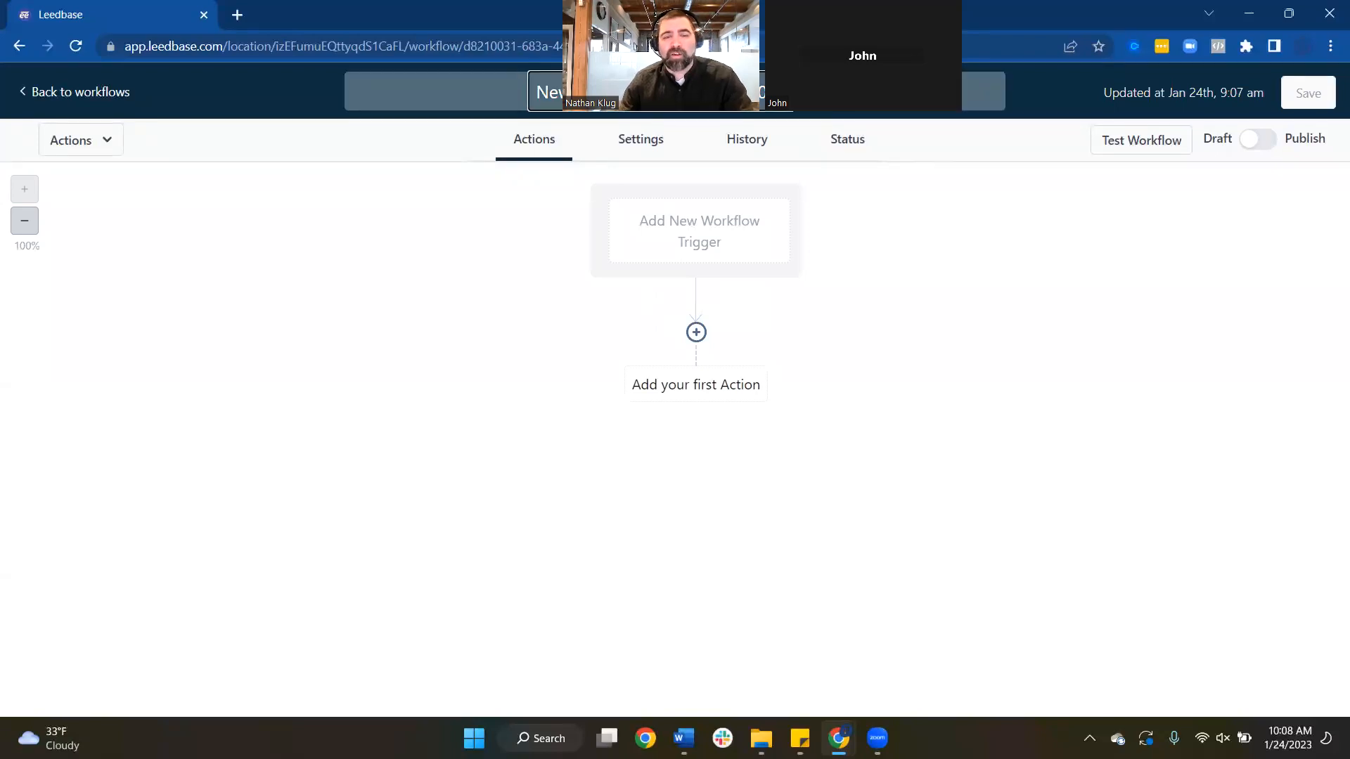
click(638, 140)
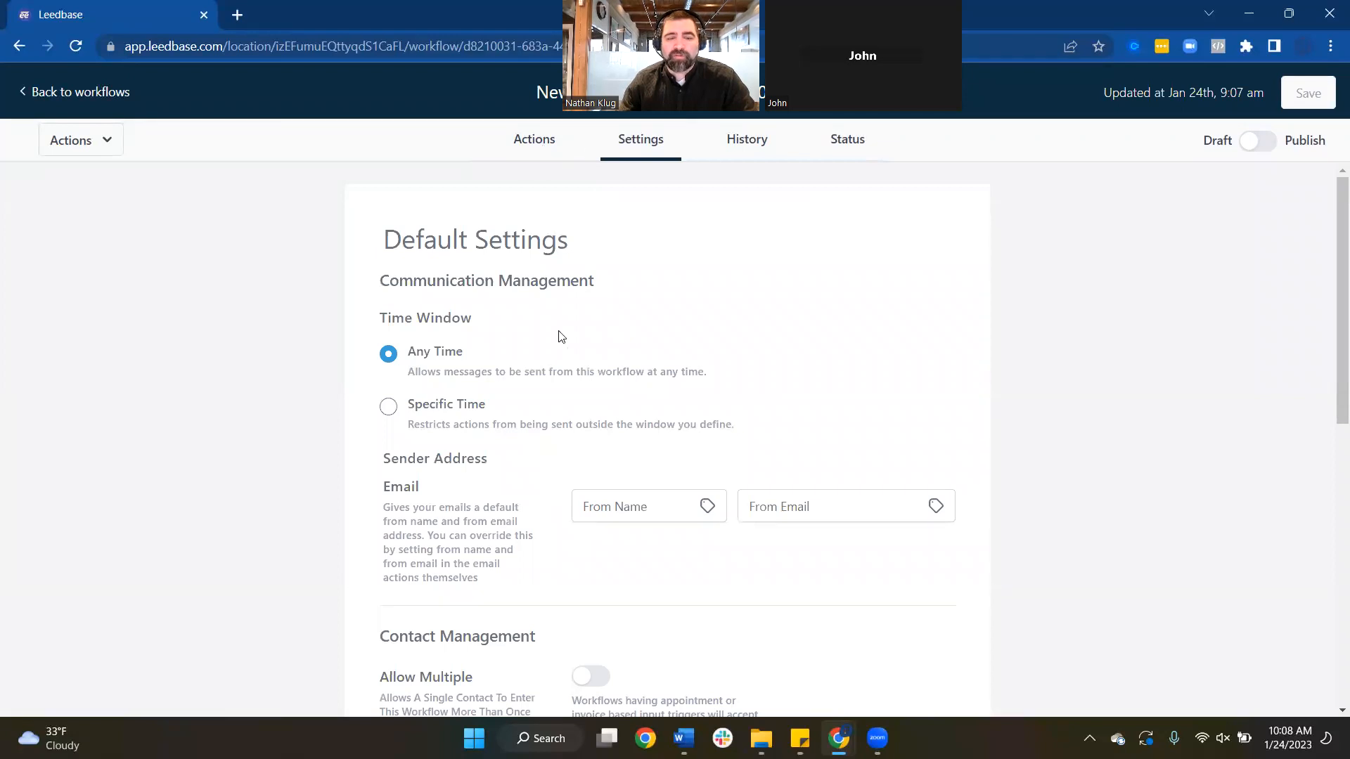
scroll(583, 422, down, 3)
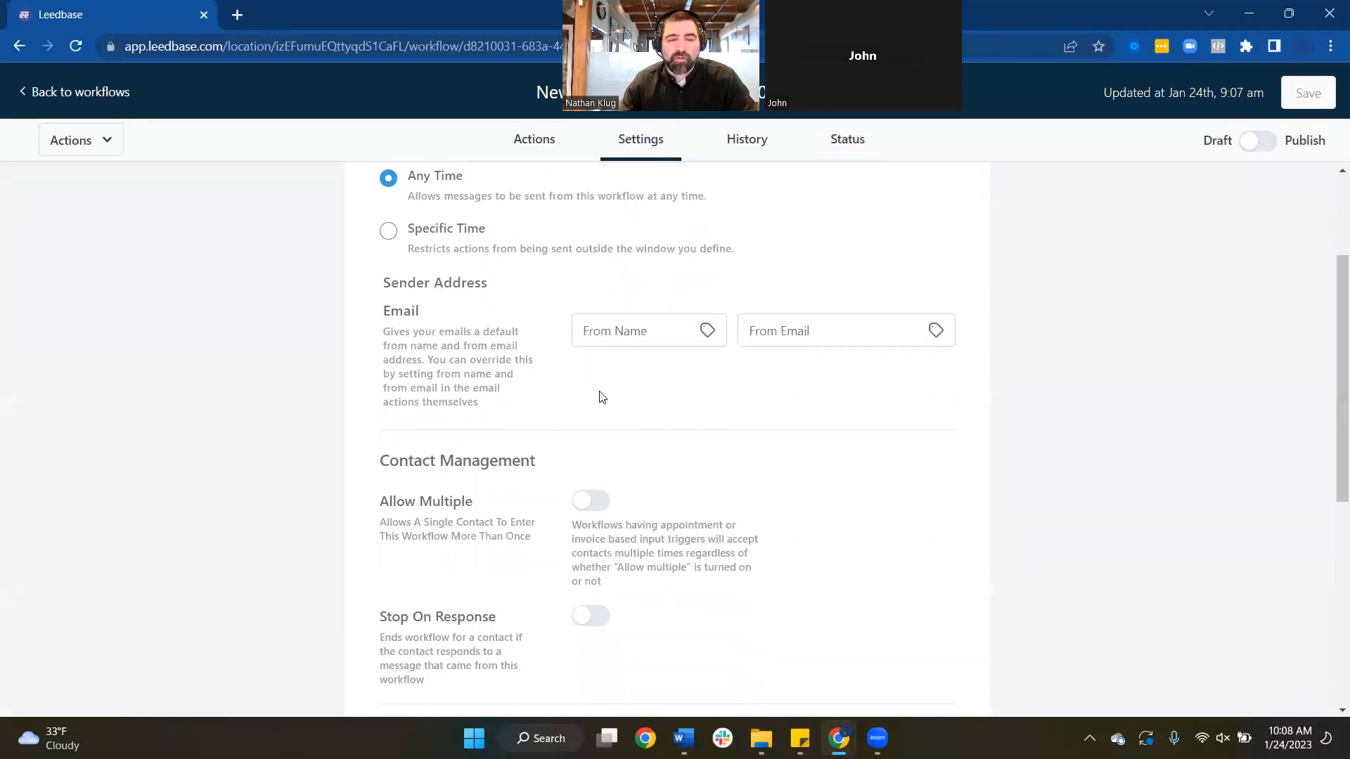
click(637, 343)
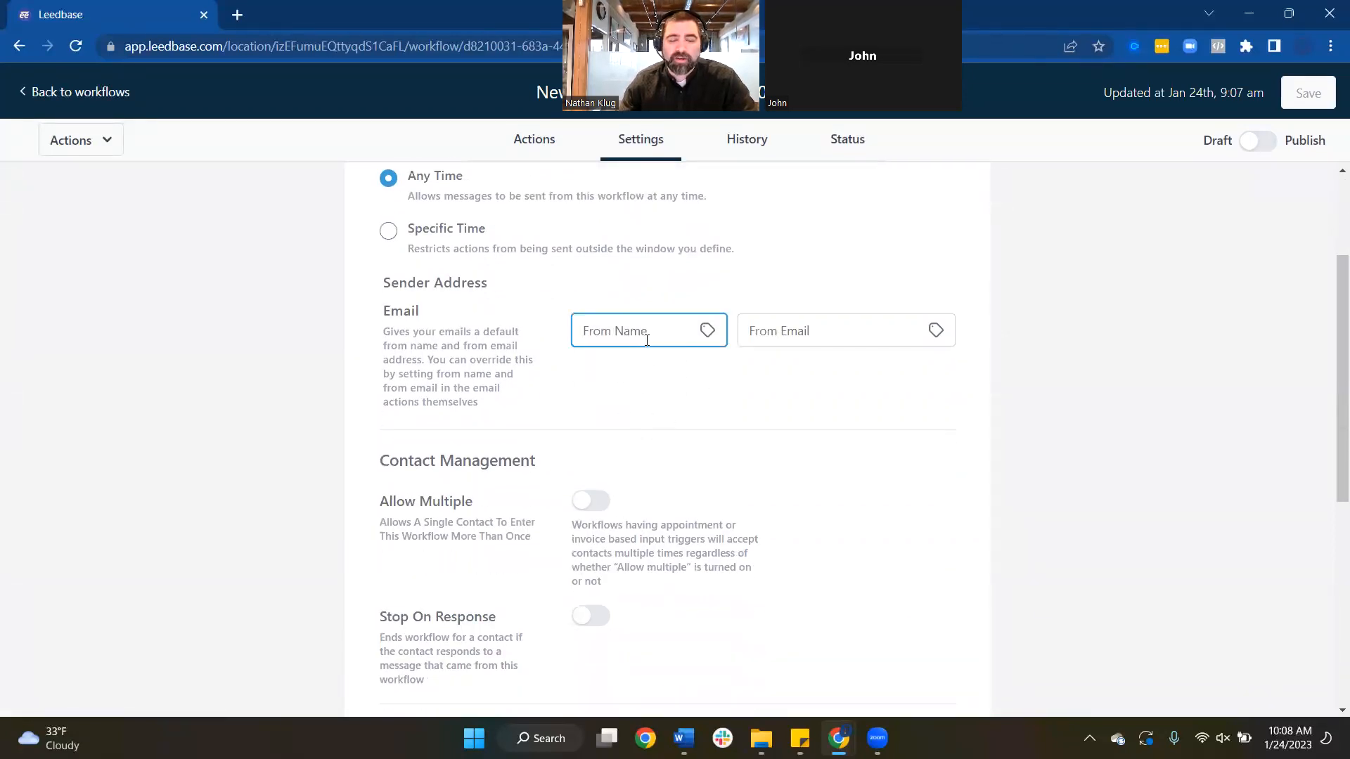
text(Johnath)
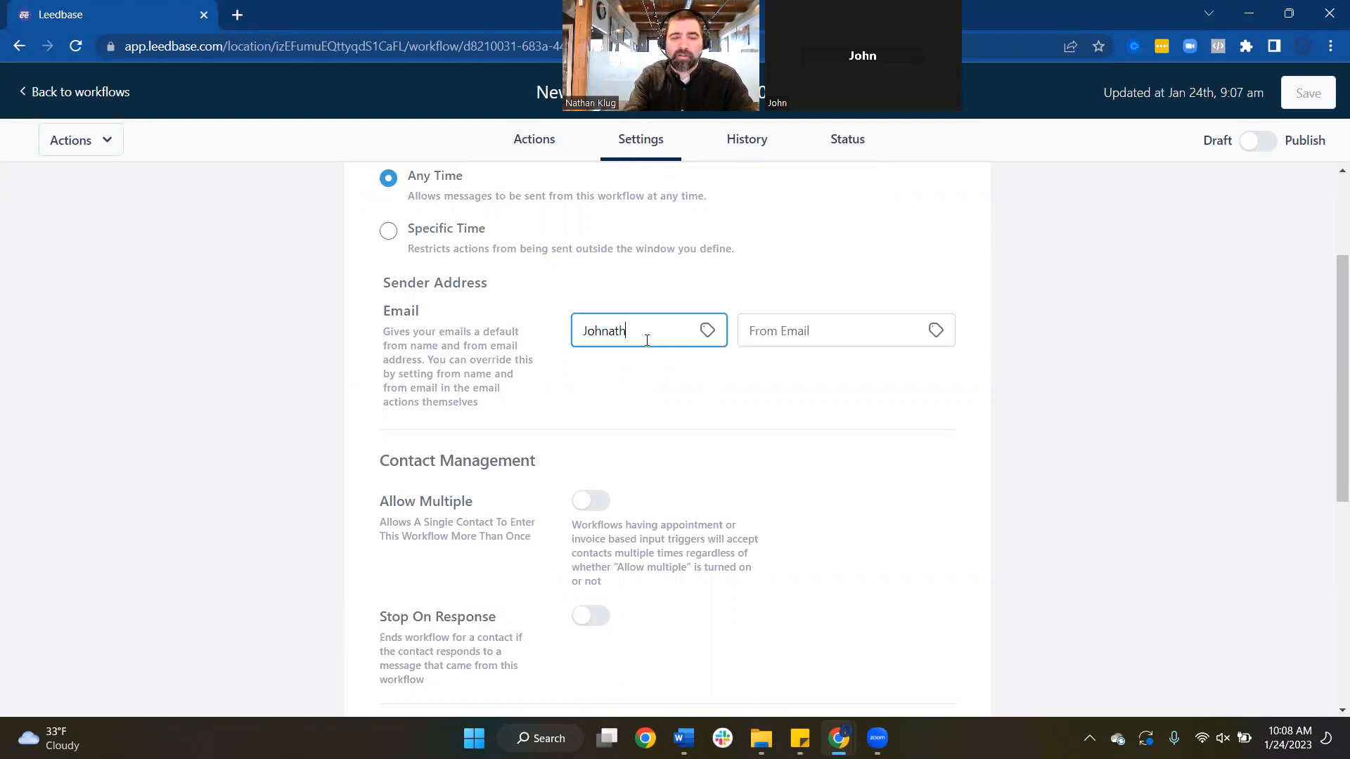
Enter the default sender email address and save the workflow settings
key(Tab)
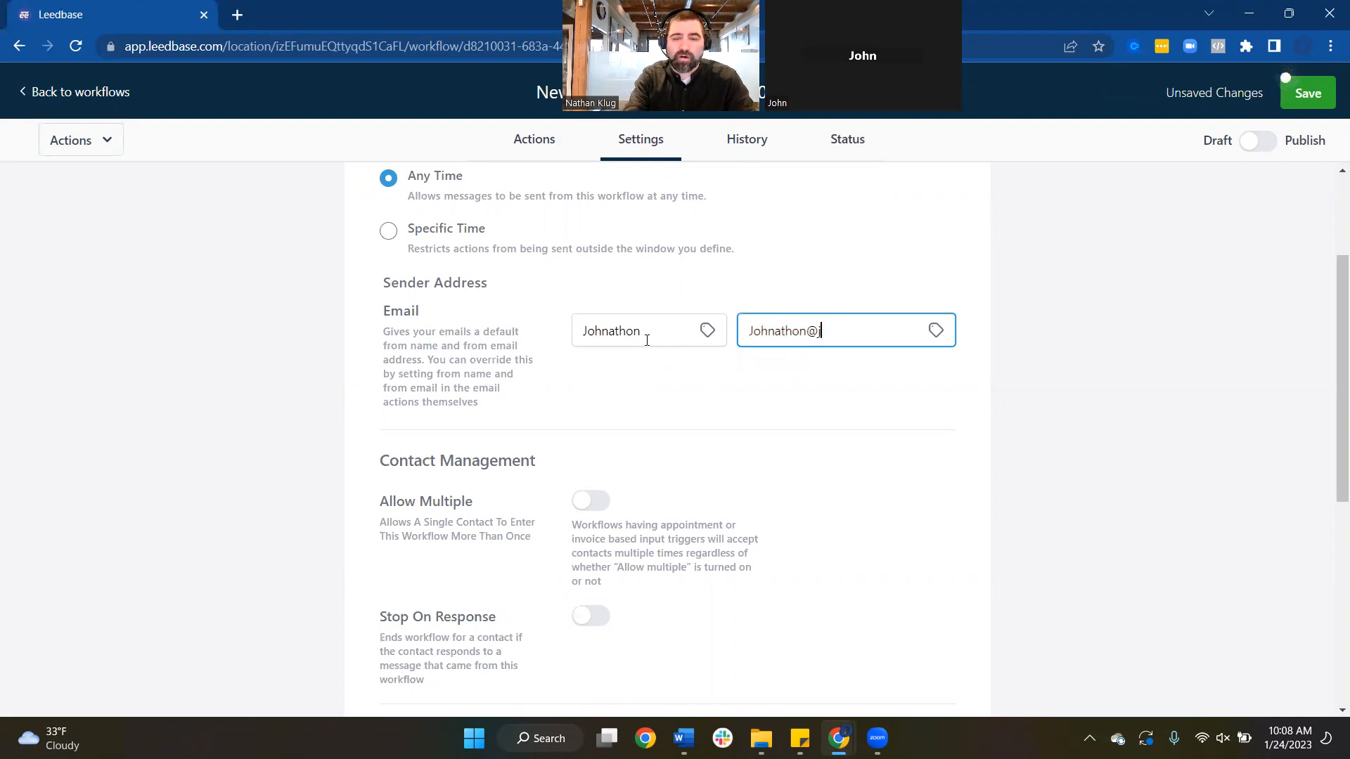
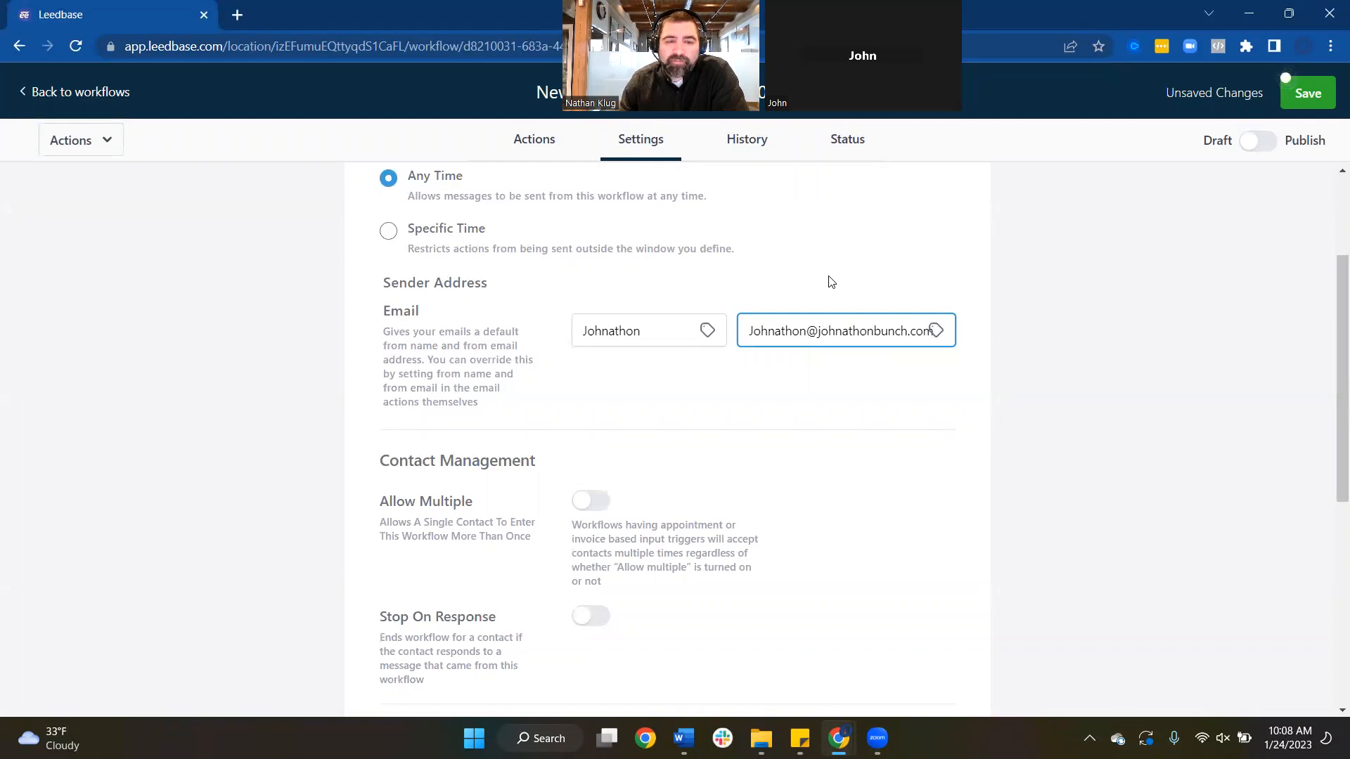
click(1298, 110)
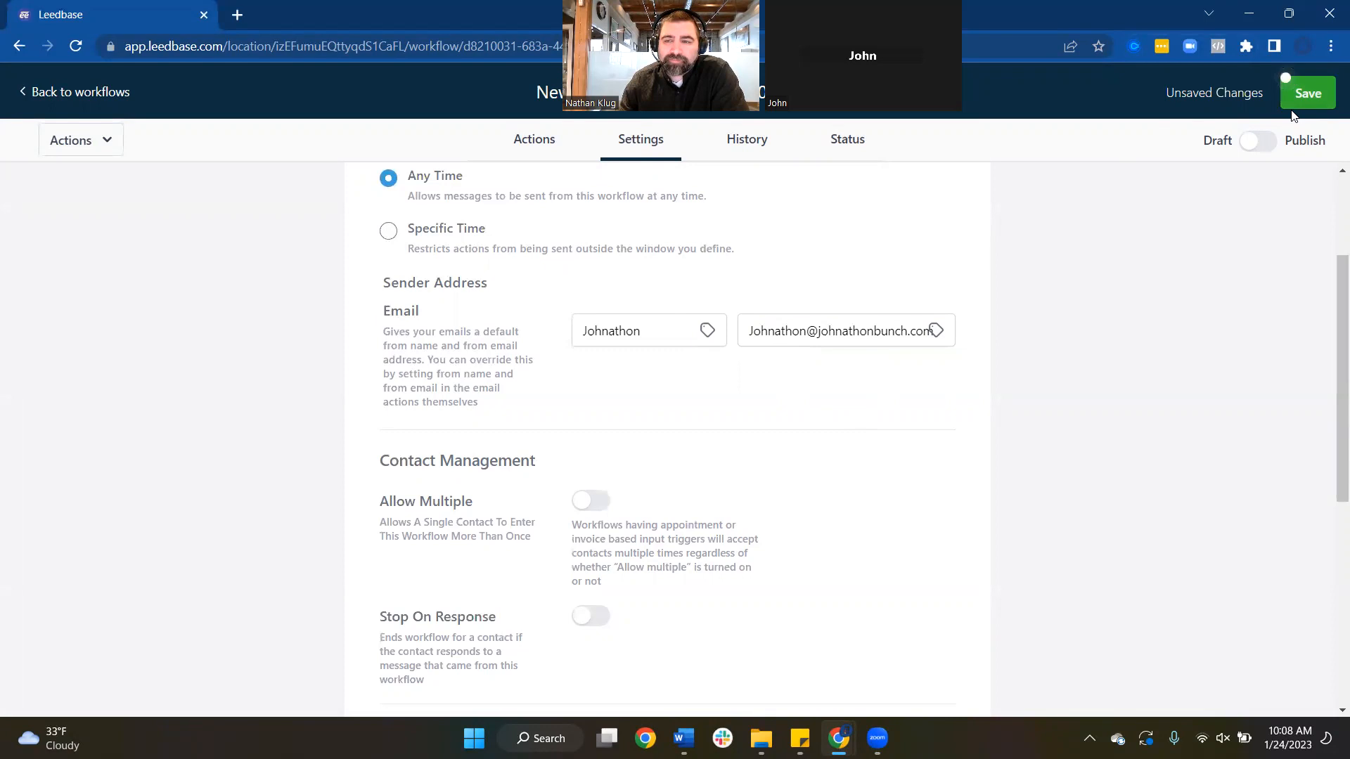
click(552, 144)
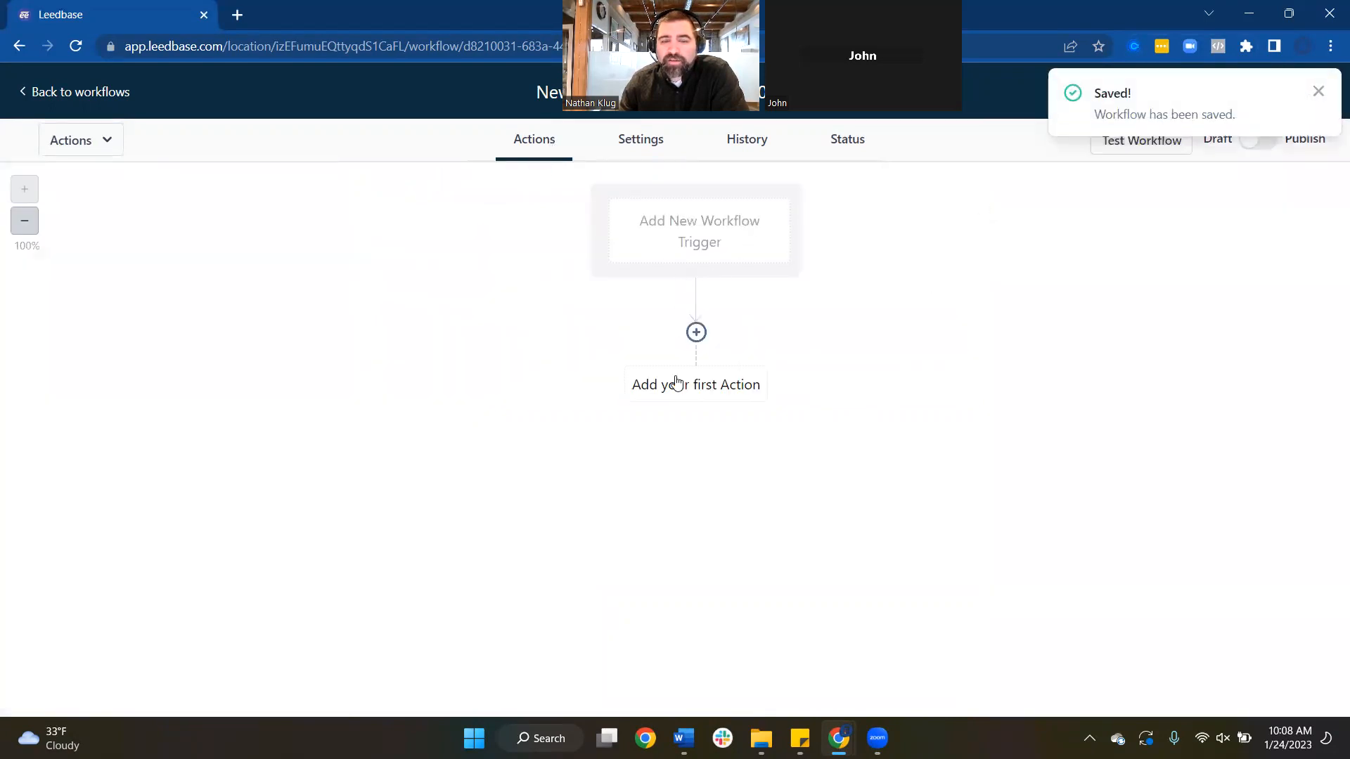
Dismiss the 'Saved!' notification and begin adding a workflow trigger
click(1319, 92)
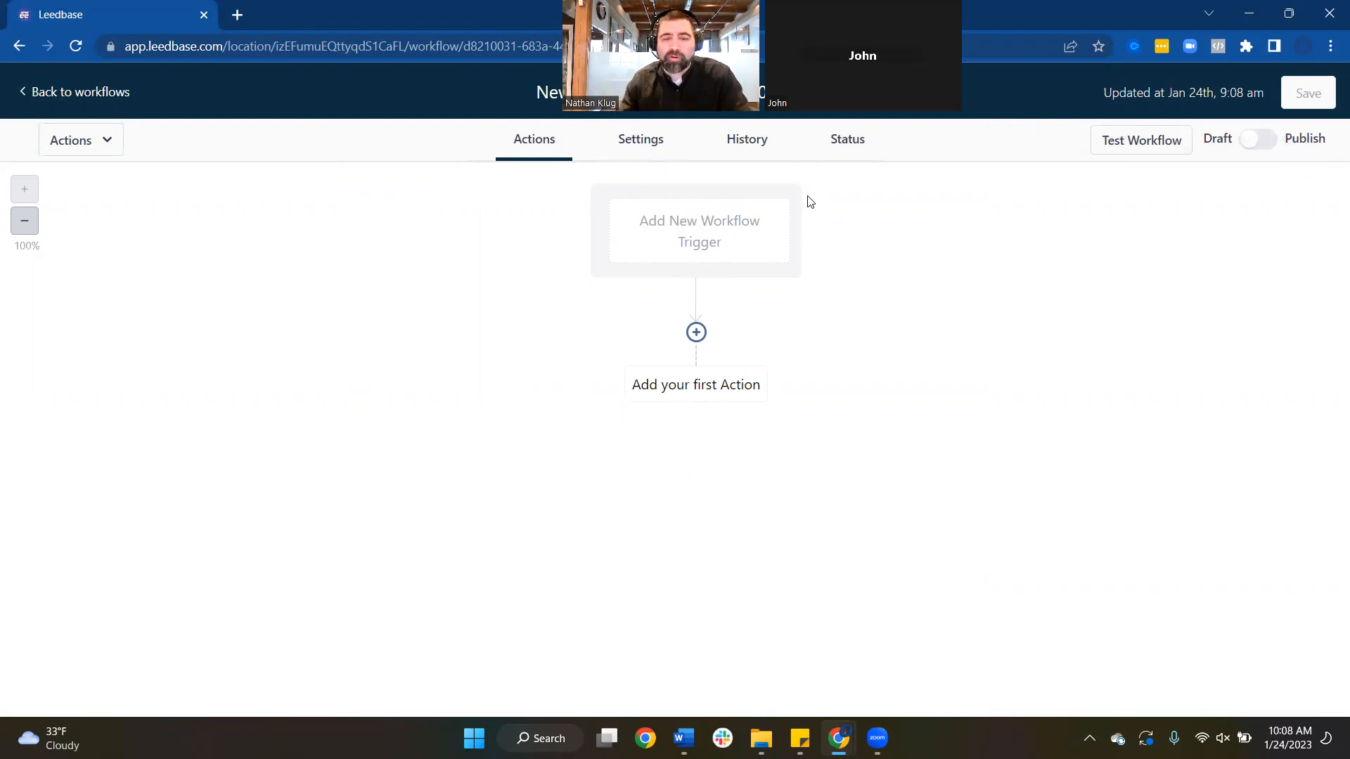
click(724, 249)
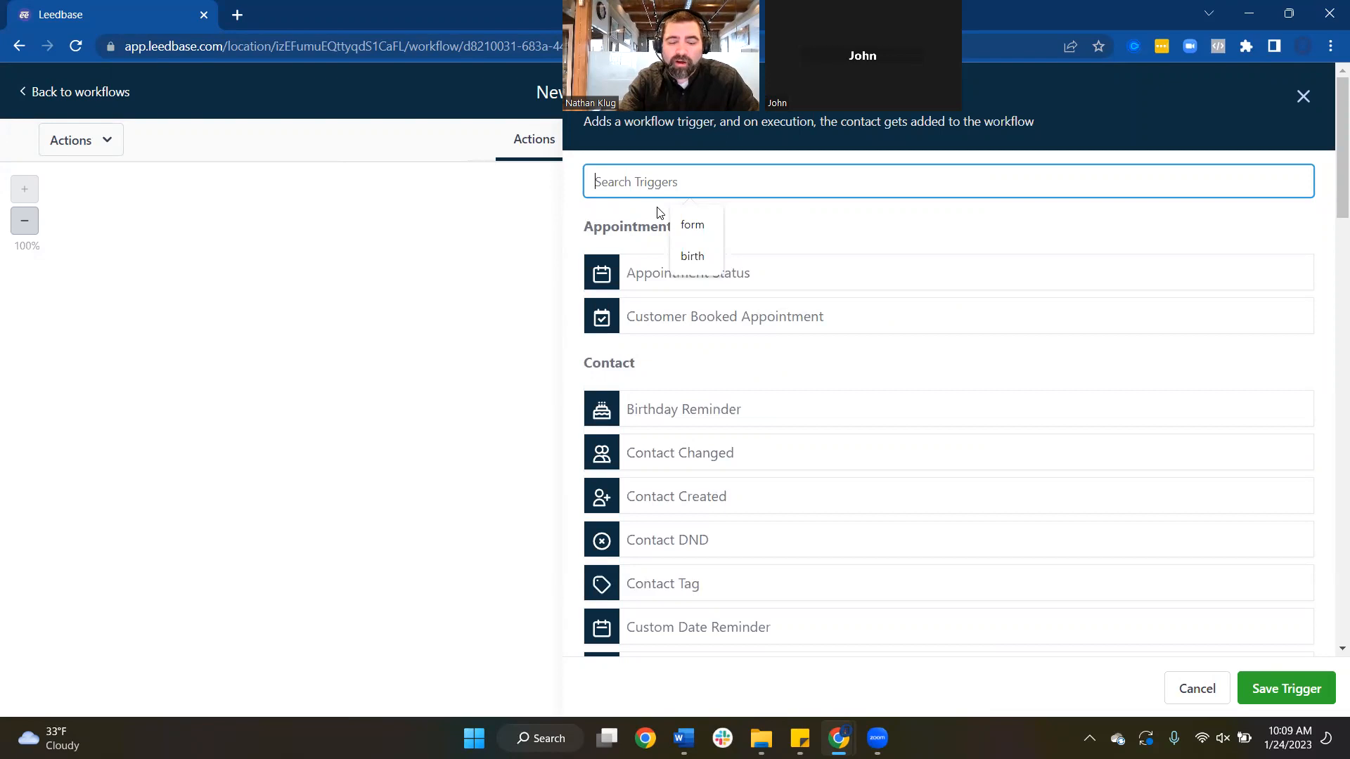
Search triggers for 'tag' and choose the Contact Tag trigger
text(contact)
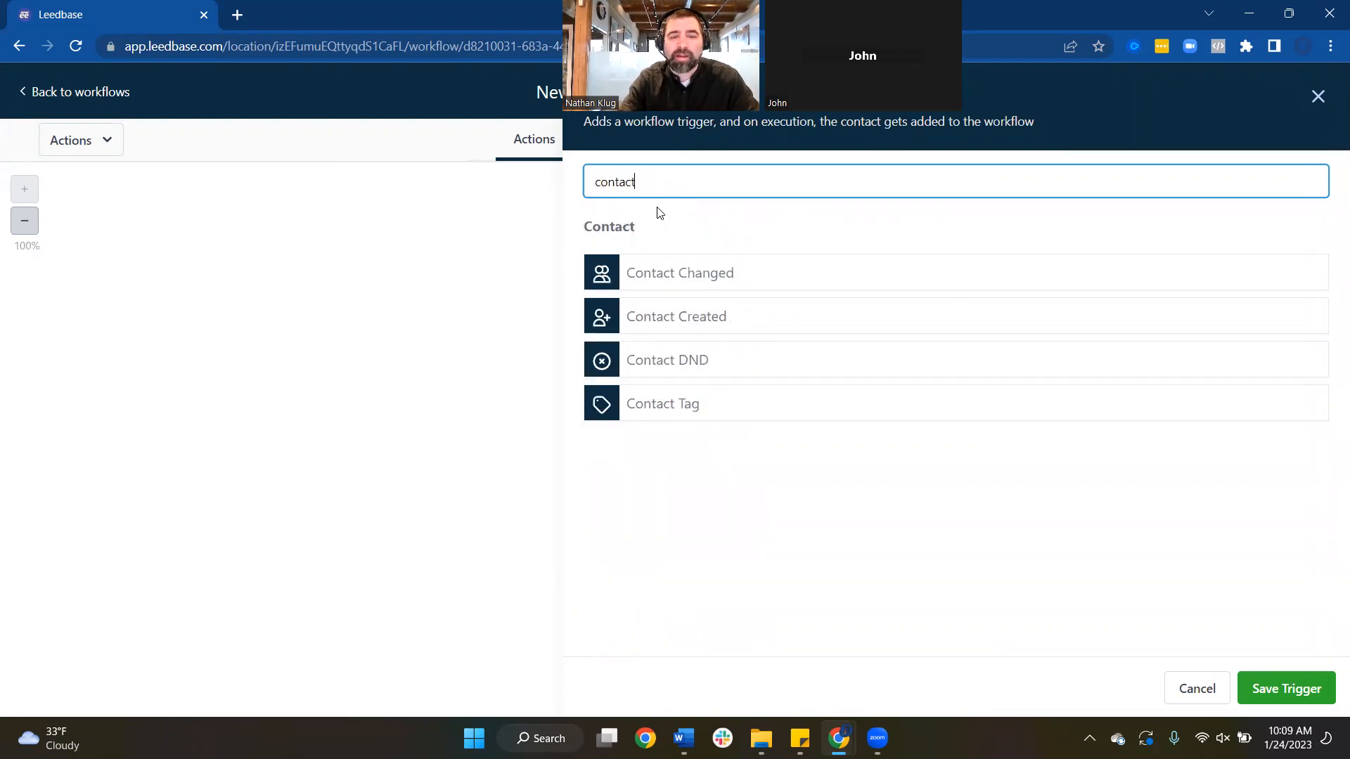
key(BackSpace)
key(BackSpace)
key(BackSpace)
key(BackSpace)
text(tag)
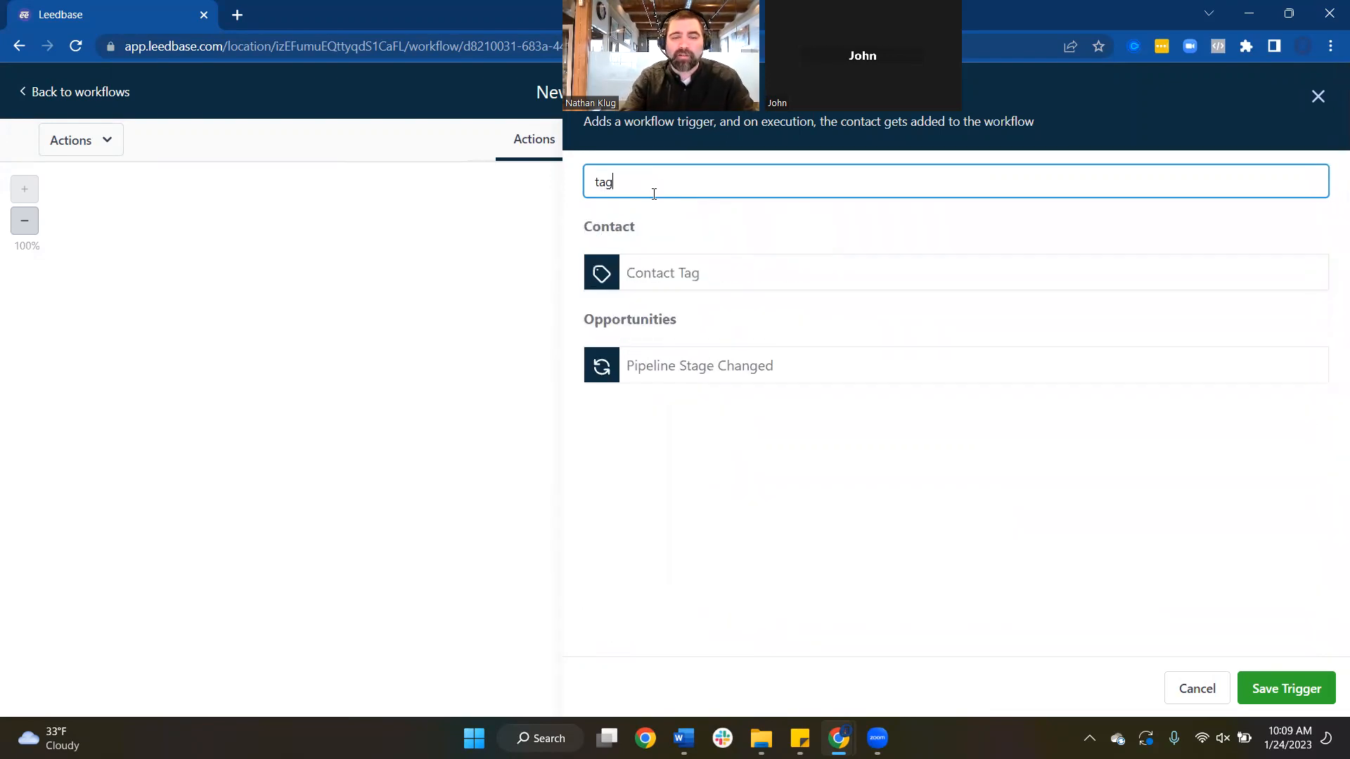
click(644, 281)
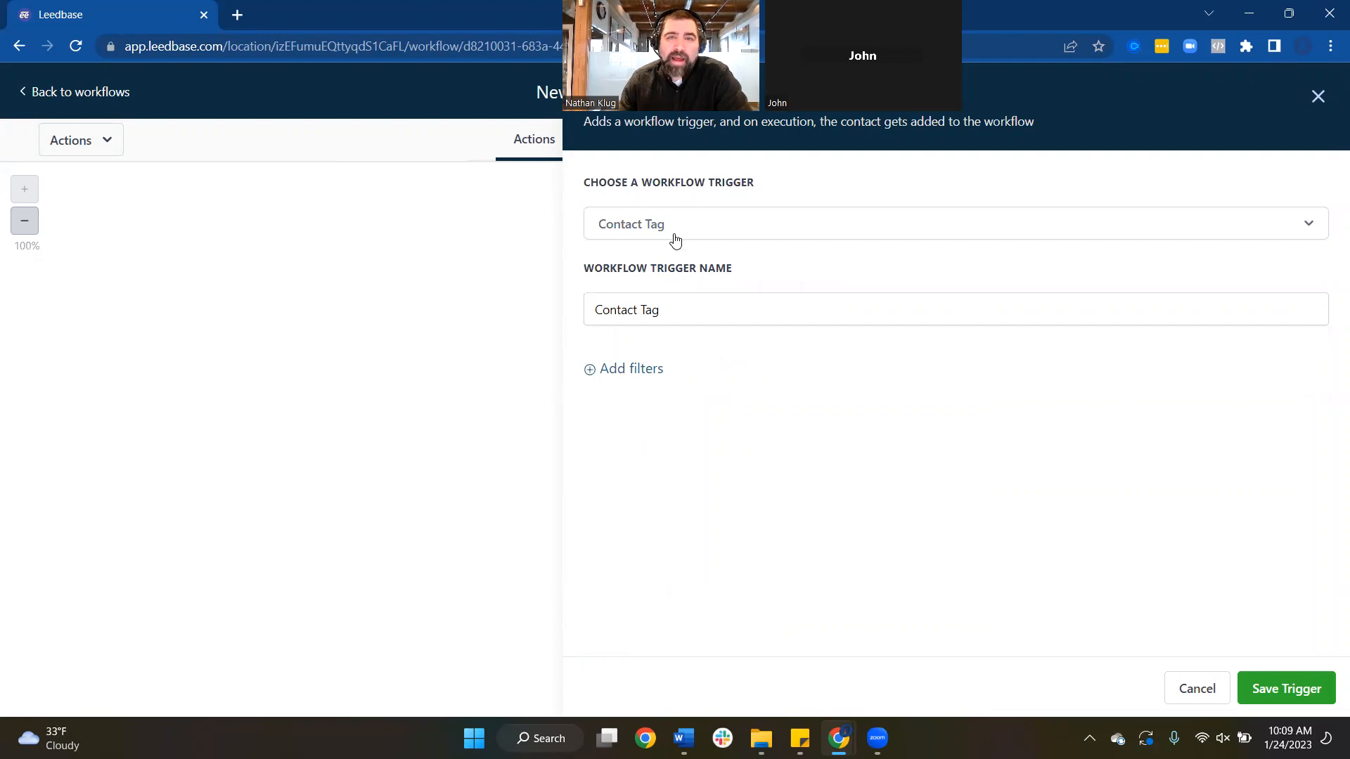
Add a Tag Added filter to the trigger set to the agent tag
click(653, 368)
click(646, 387)
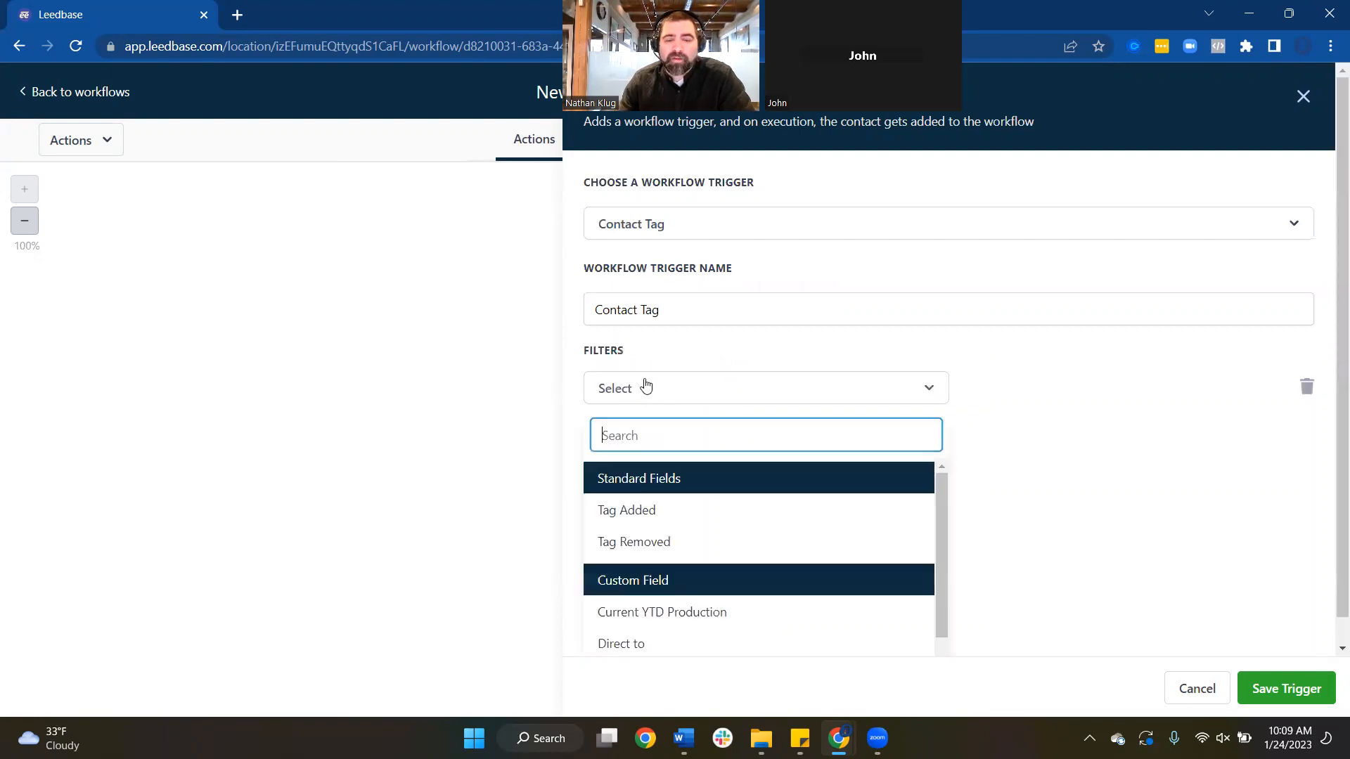
click(639, 511)
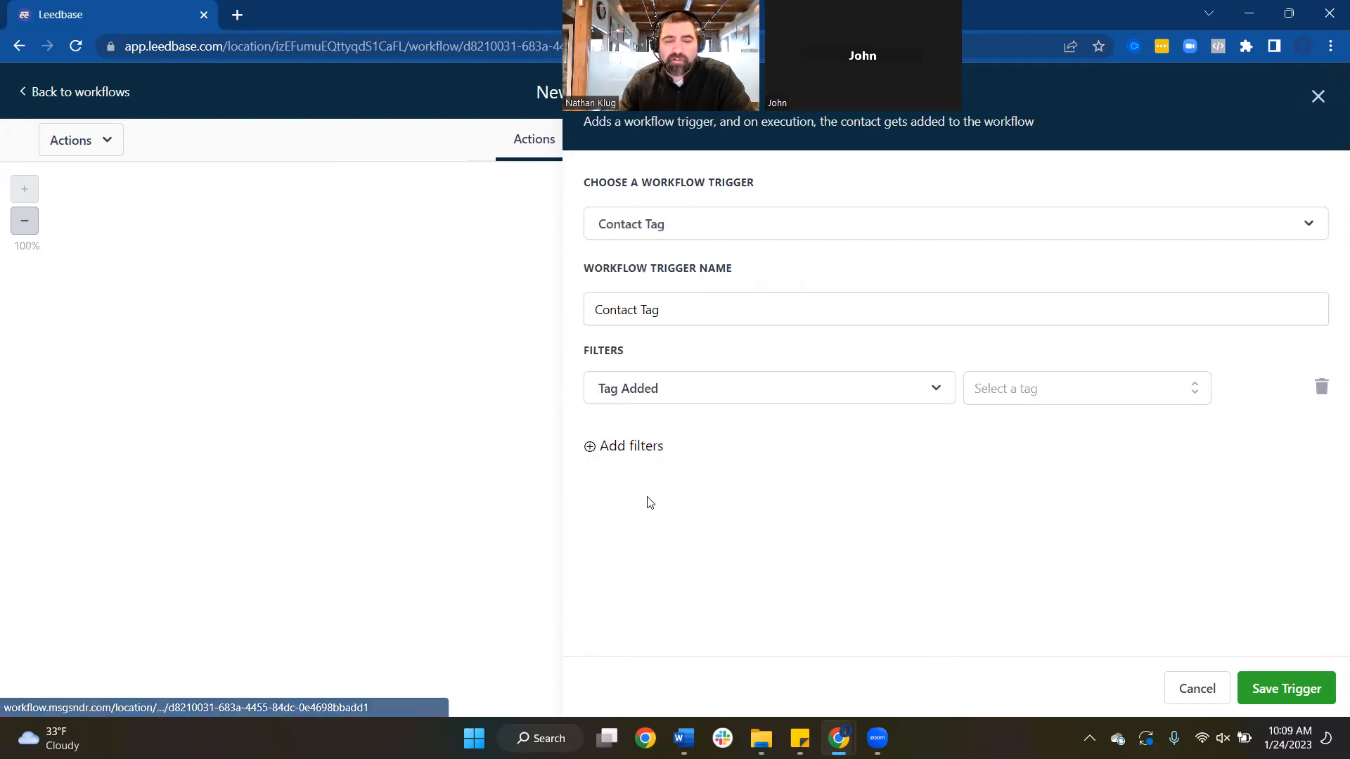
click(1023, 401)
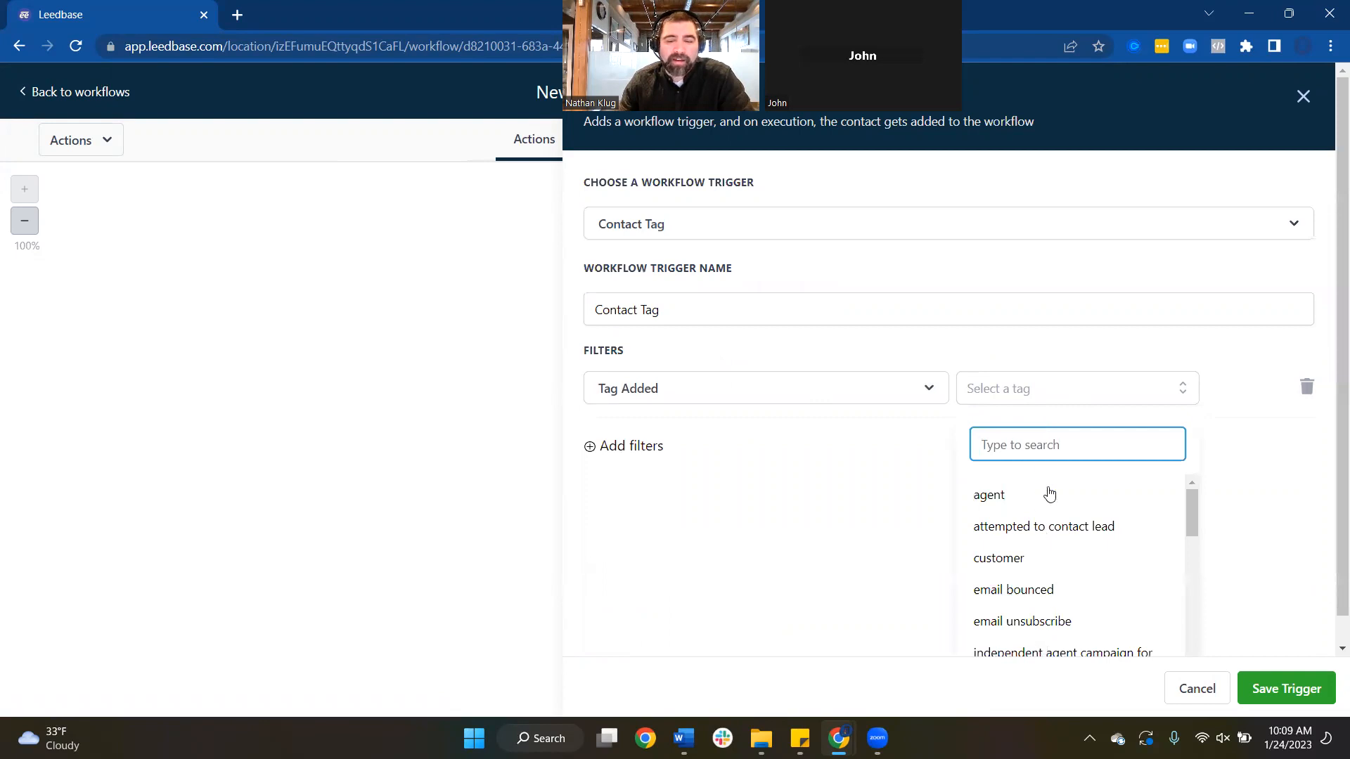
click(947, 440)
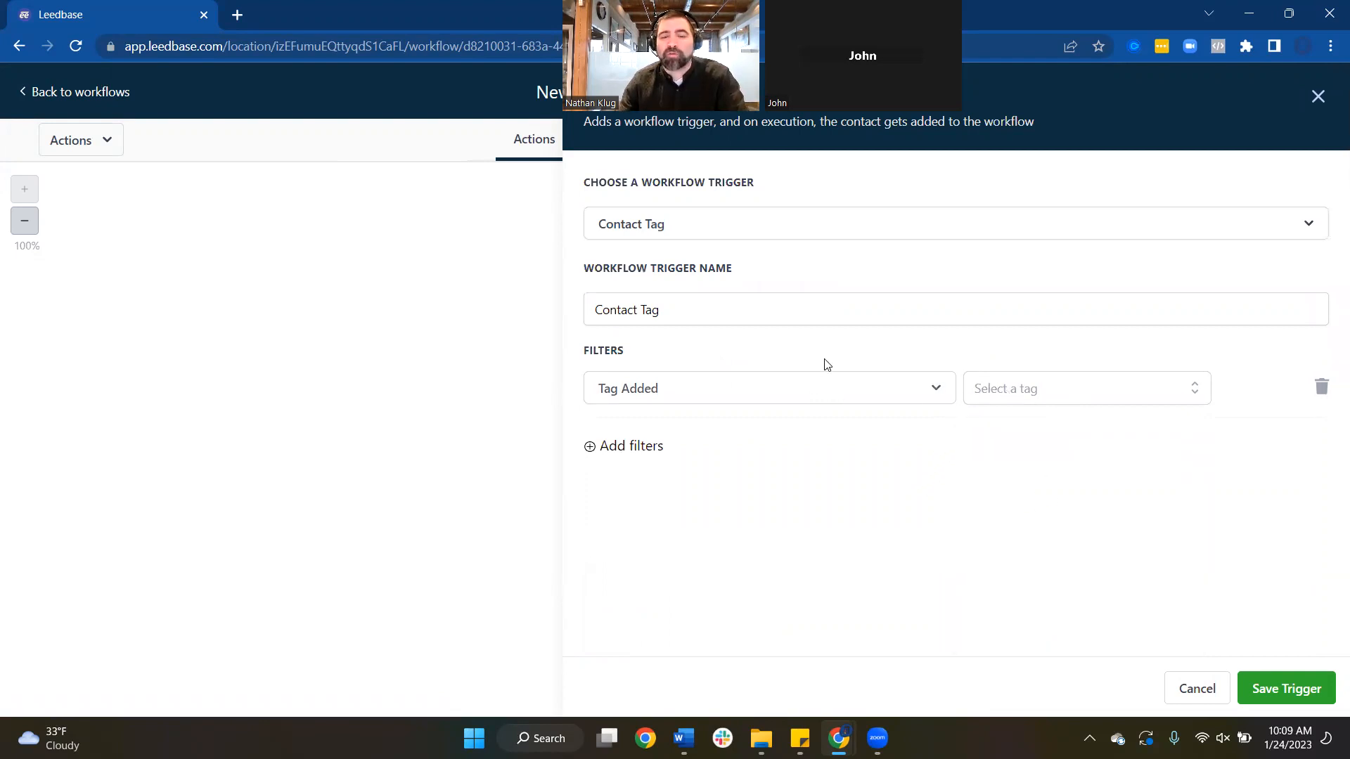
click(719, 393)
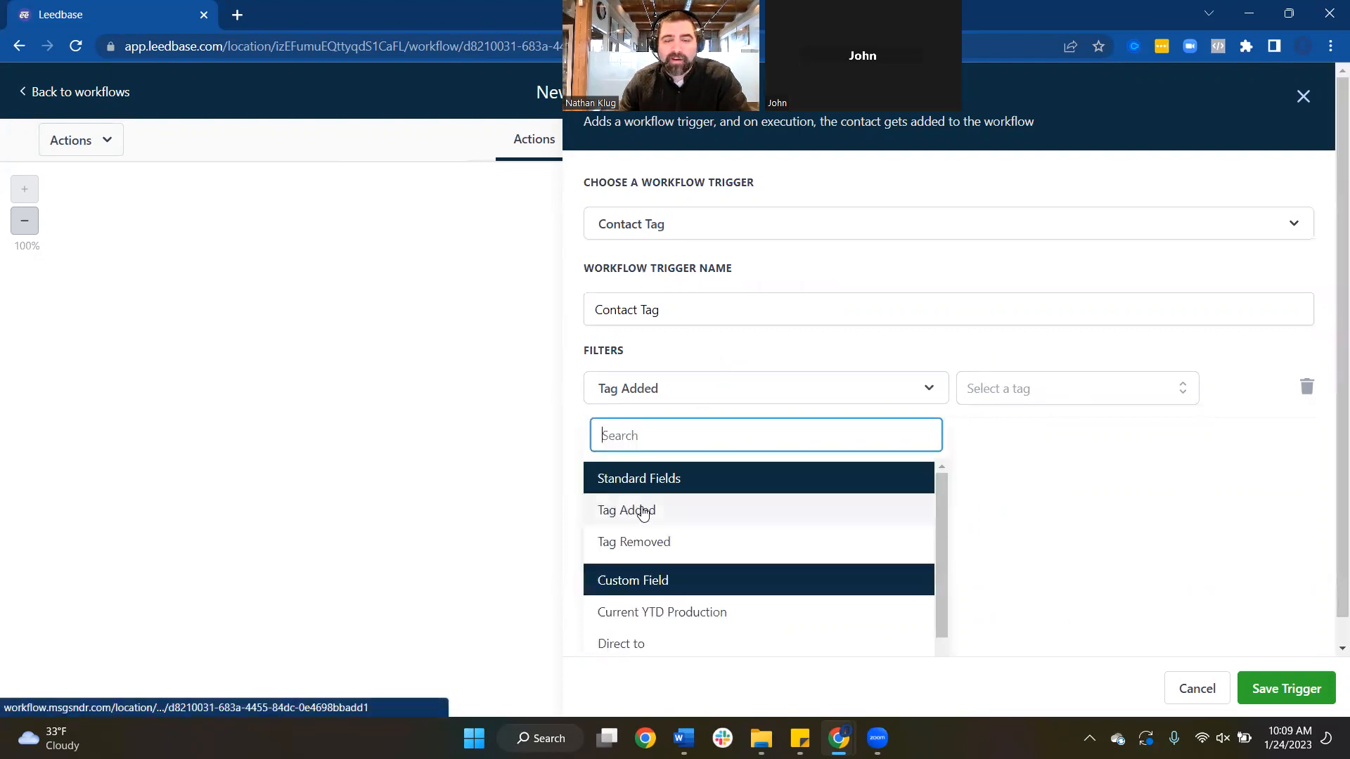
click(1031, 392)
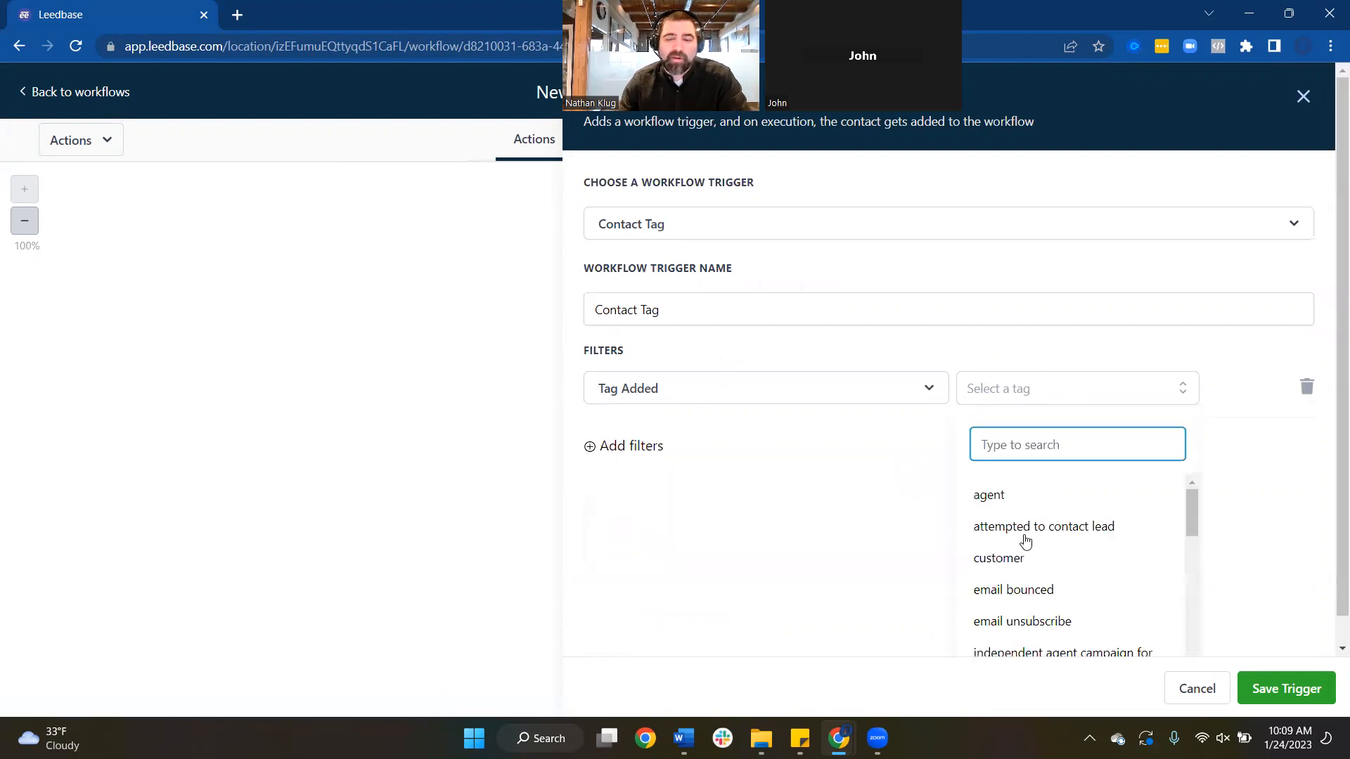
click(1001, 494)
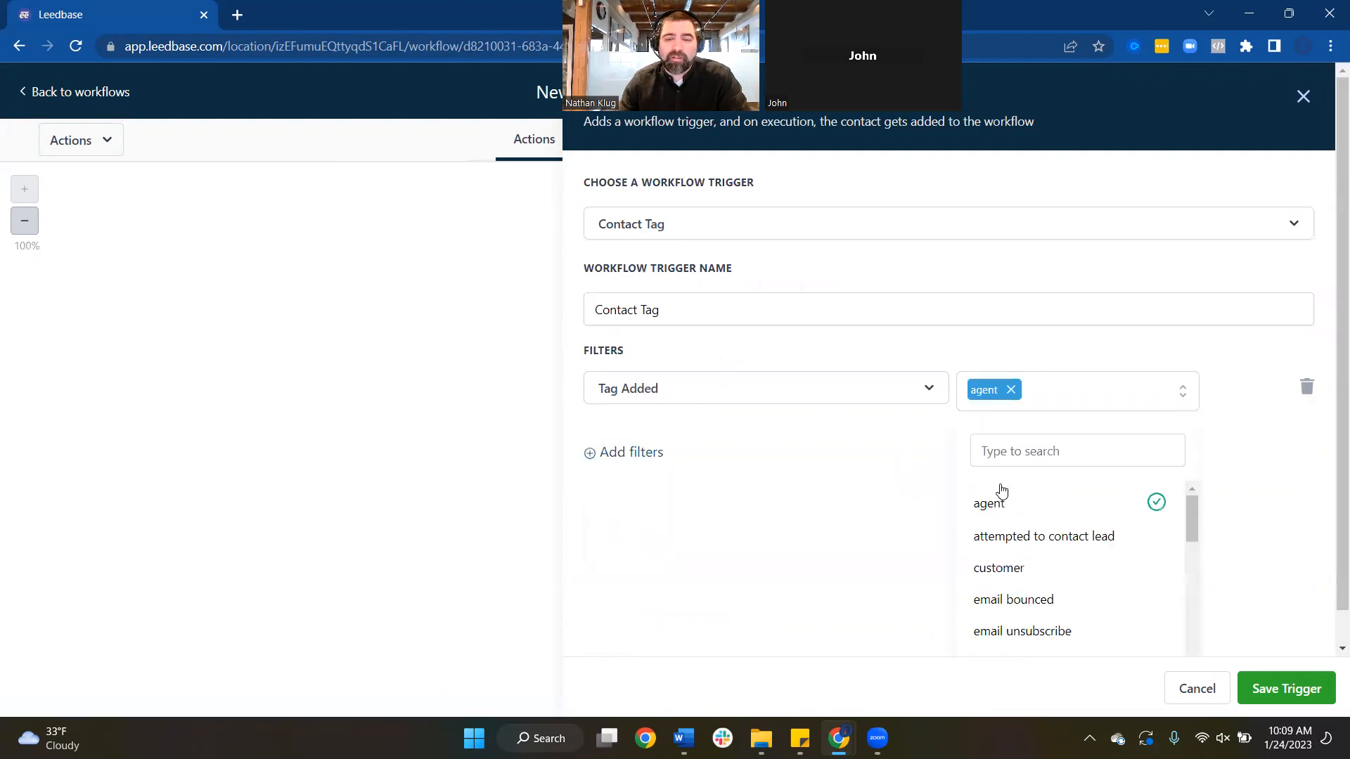
click(888, 503)
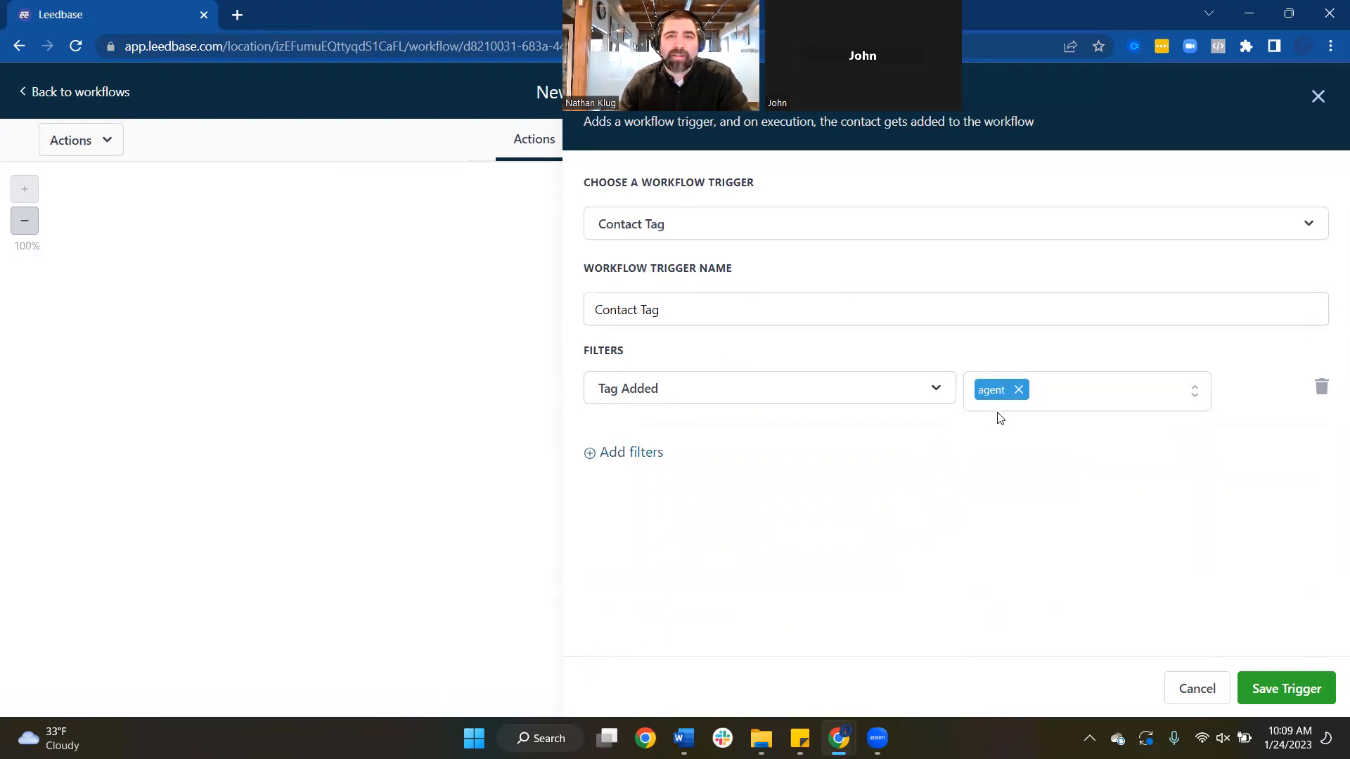
Save the Contact Tag trigger and the workflow, then add the first action step
click(1268, 679)
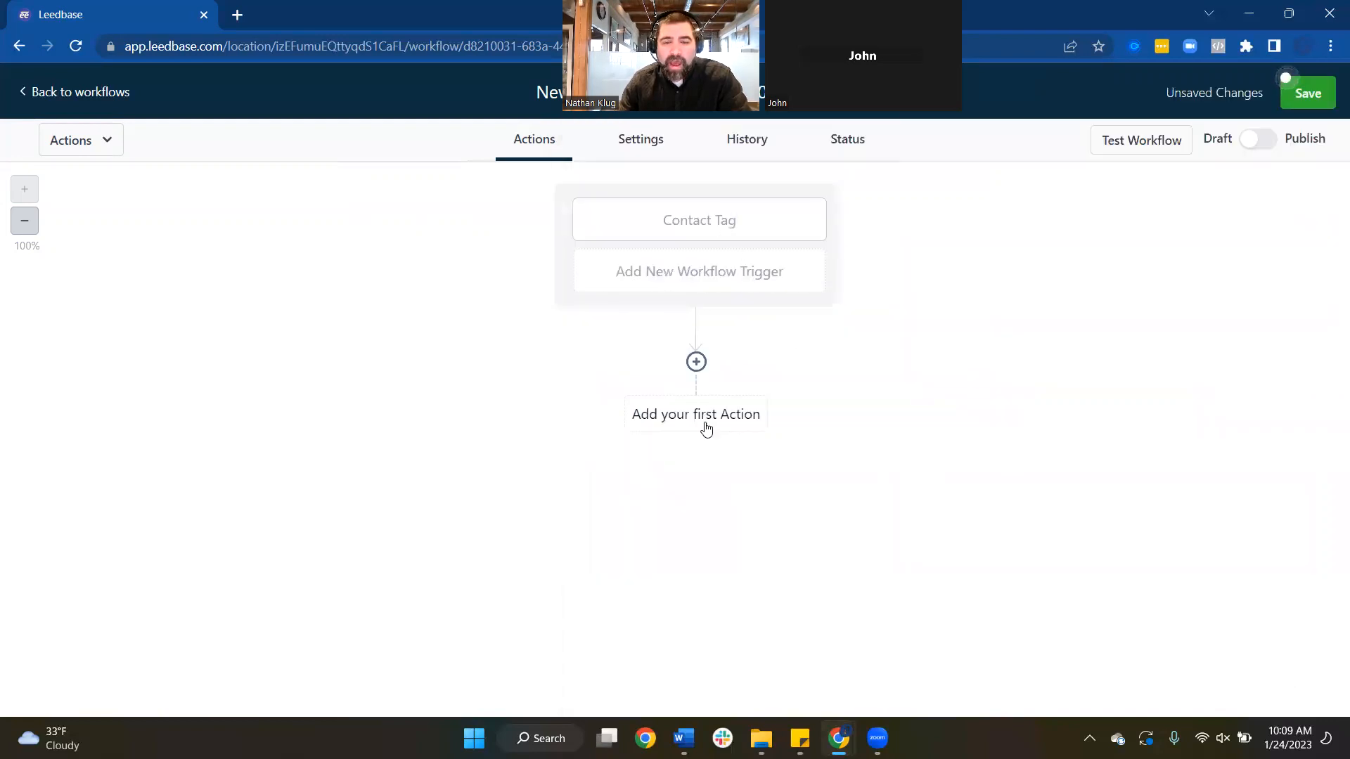
click(1313, 90)
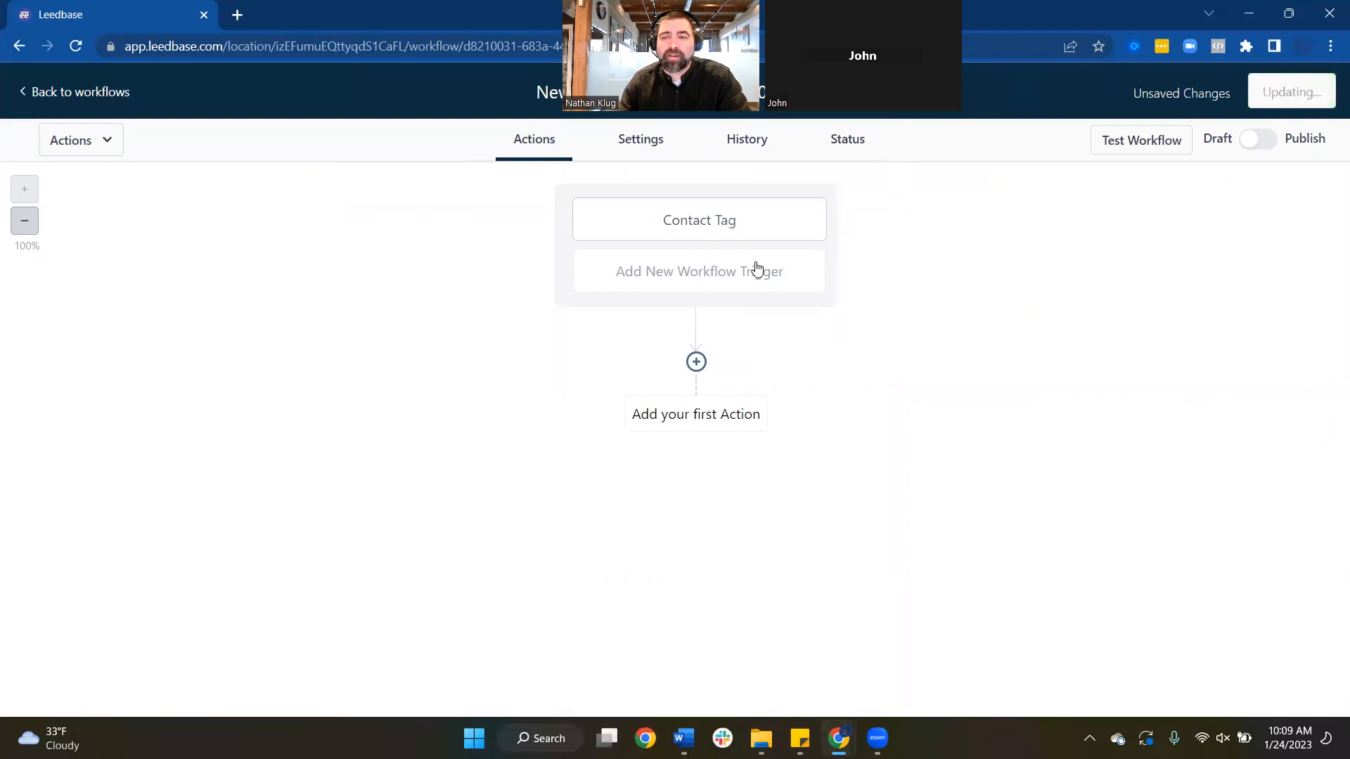
click(697, 363)
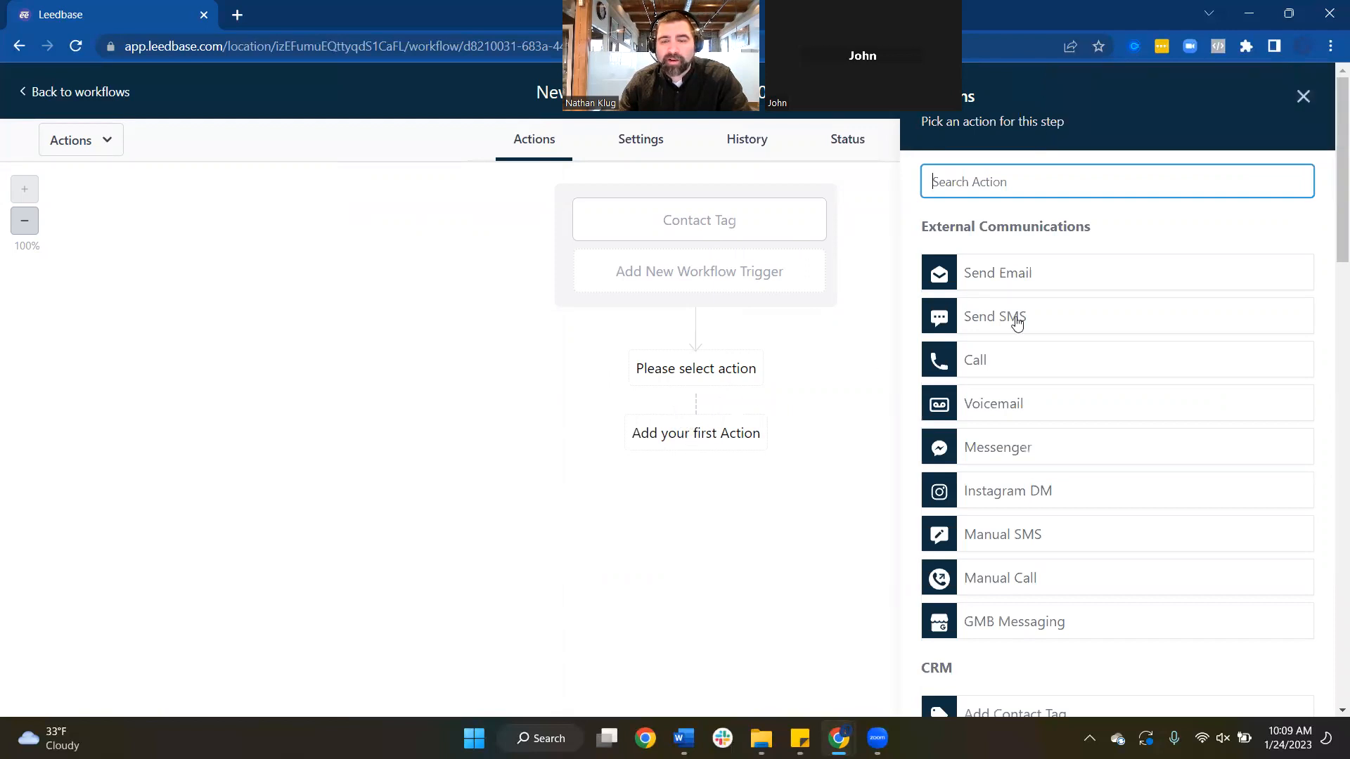
scroll(1040, 330, down, 2)
scroll(1044, 380, down, 20)
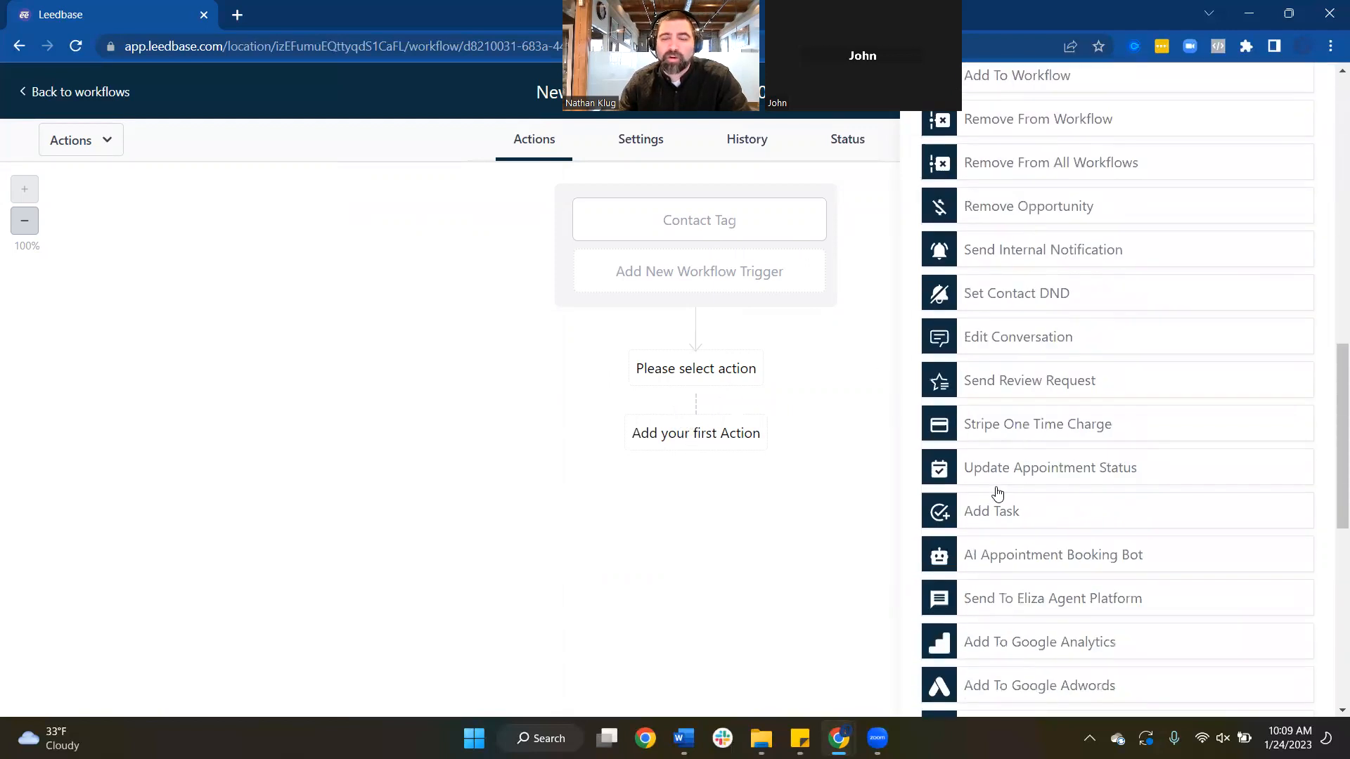
scroll(1019, 495, up, 7)
scroll(1019, 494, up, 15)
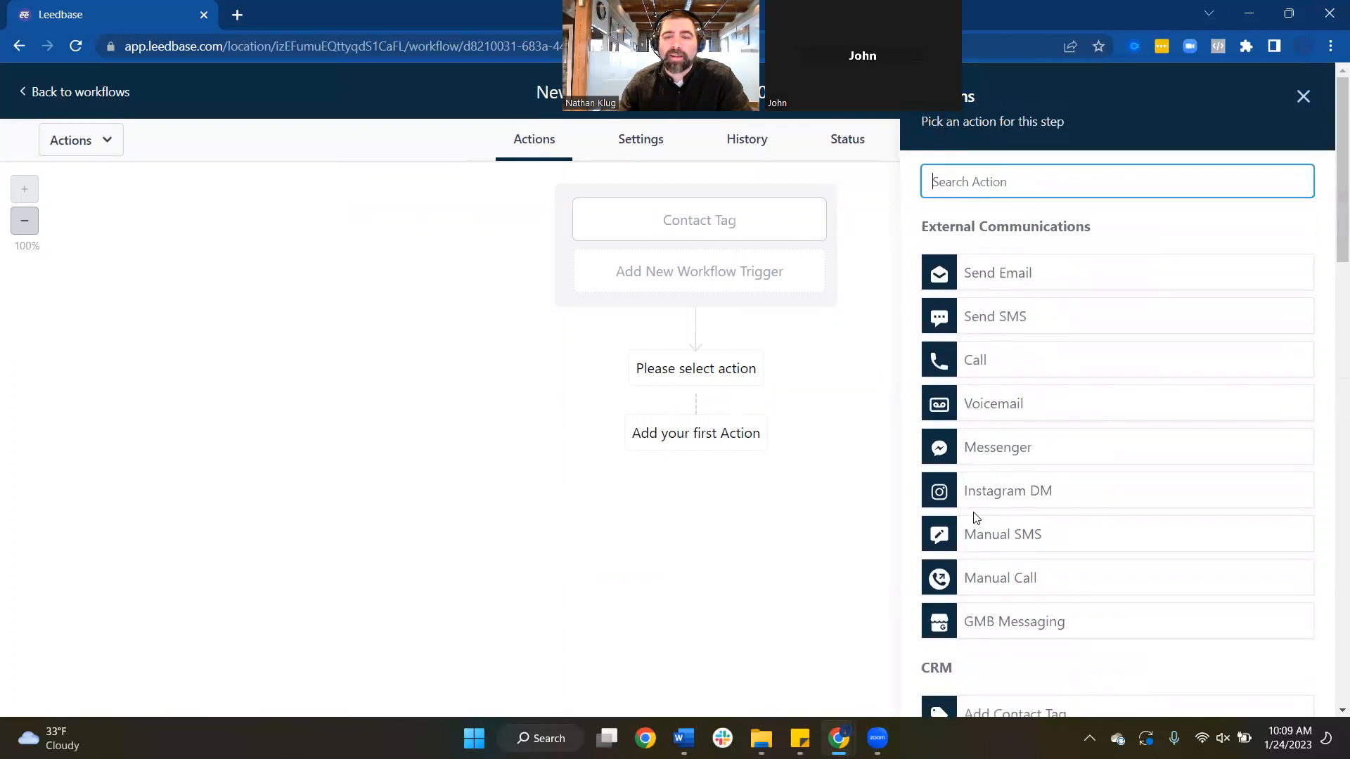
Add a '1- Non-Performing Agents' Send Email step using the Non preforming agents template
click(988, 280)
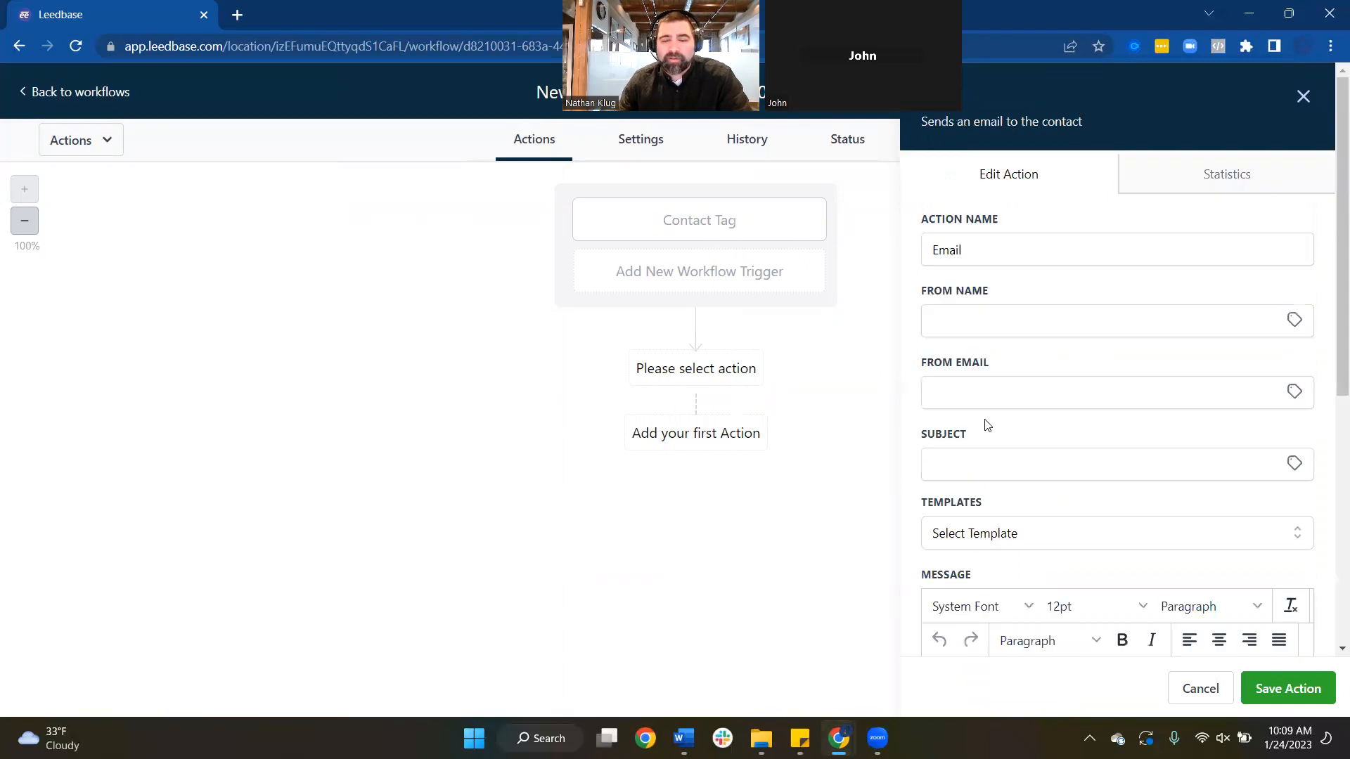
drag(967, 253, 879, 258)
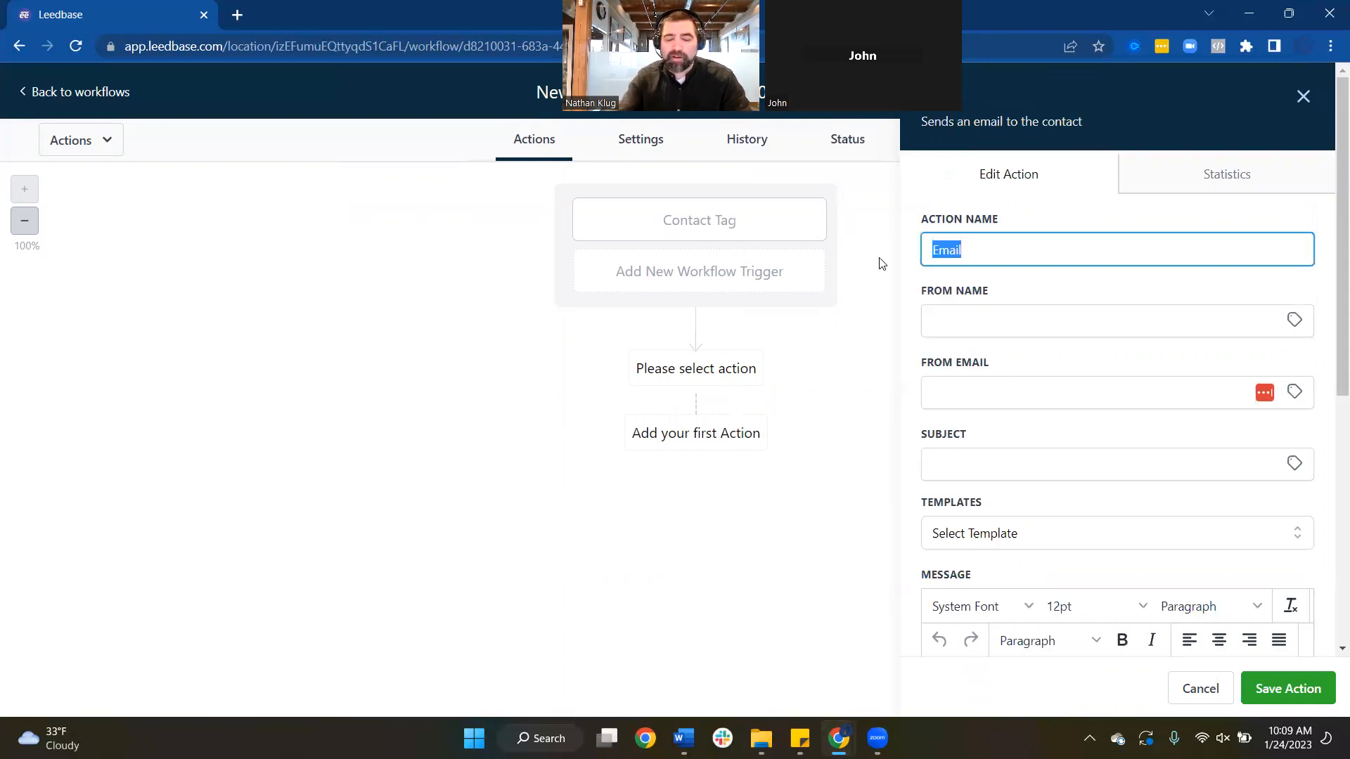
text(1)
key(BackSpace)
key(BackSpace)
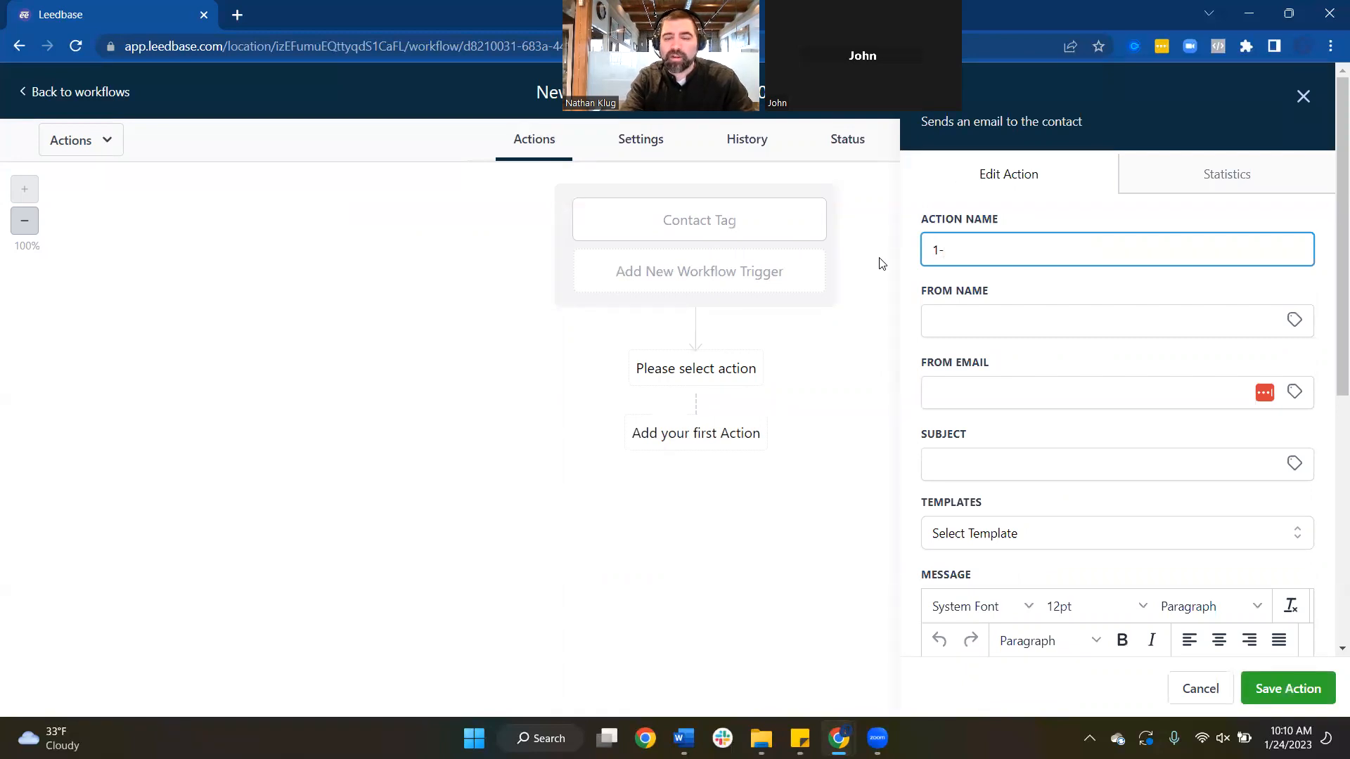
click(980, 534)
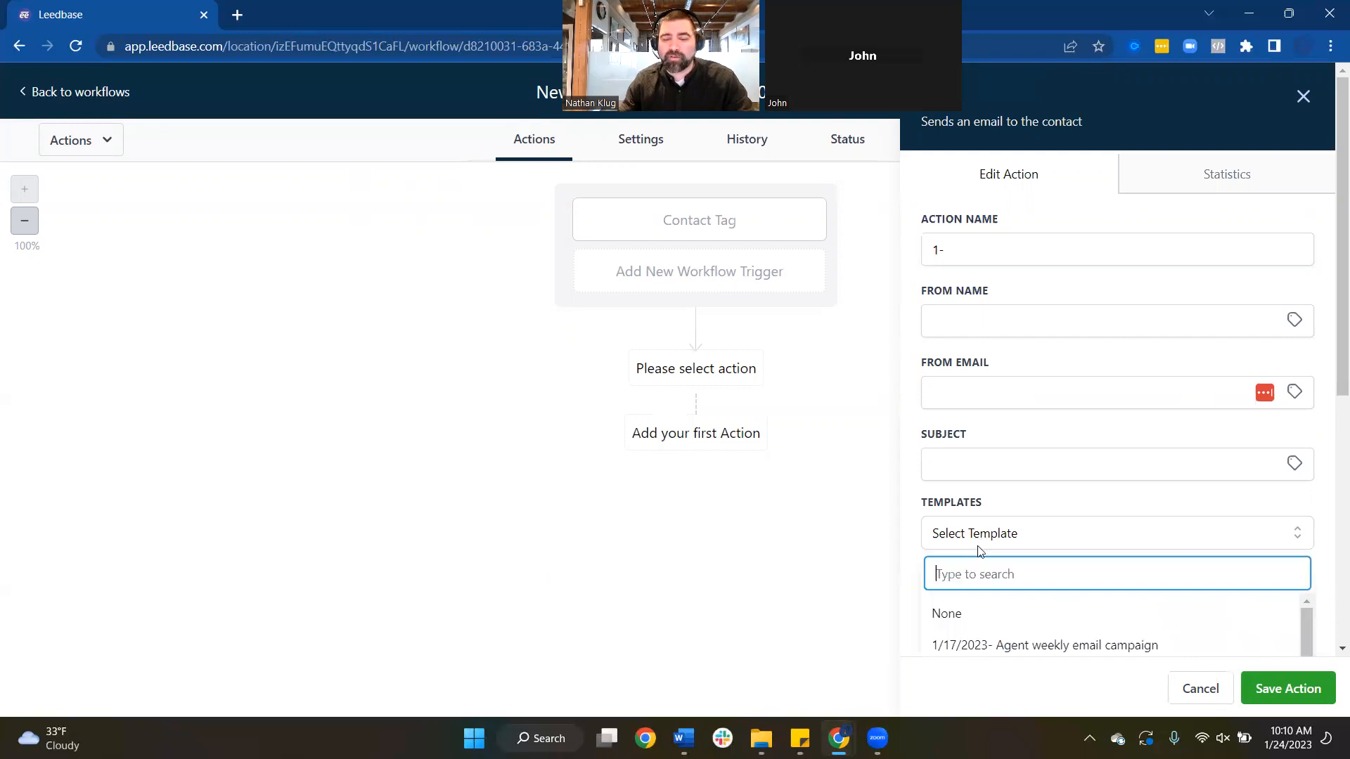
scroll(1002, 551, down, 2)
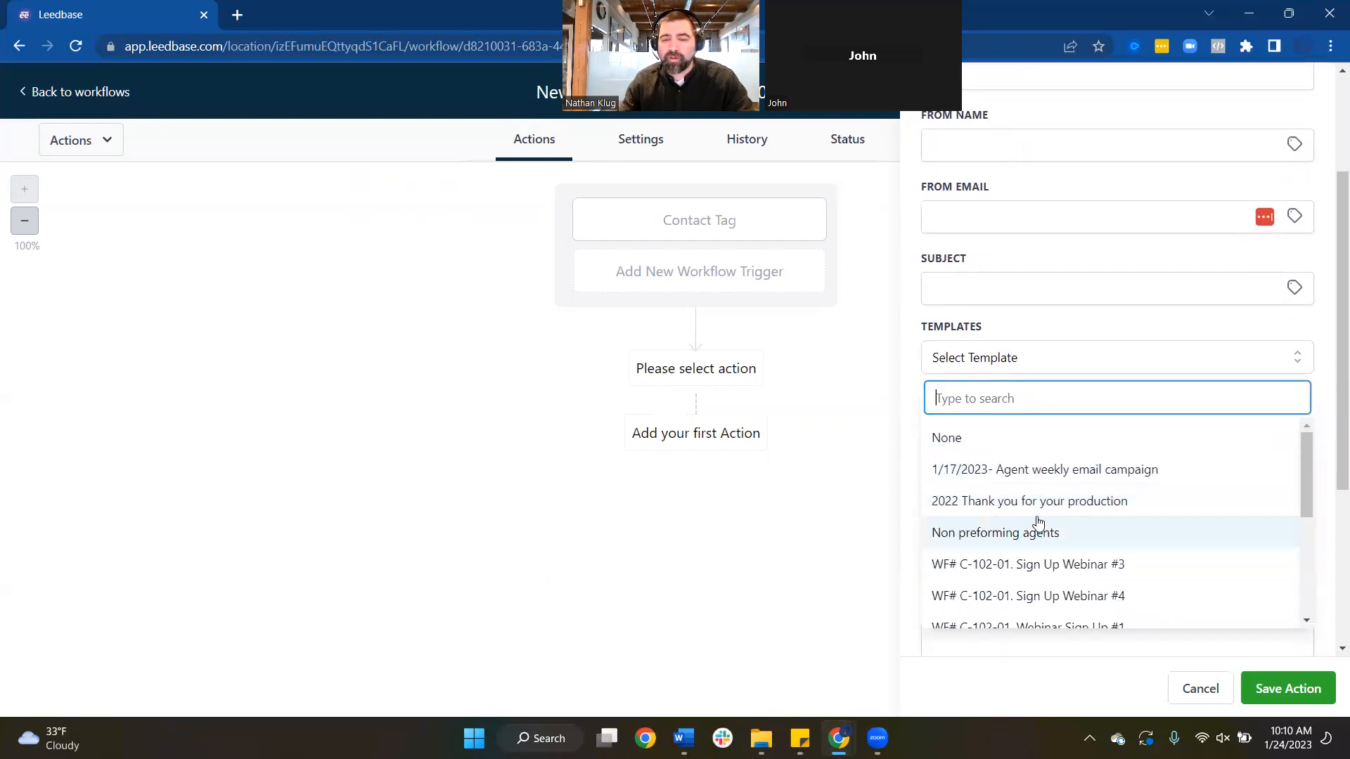
click(1033, 528)
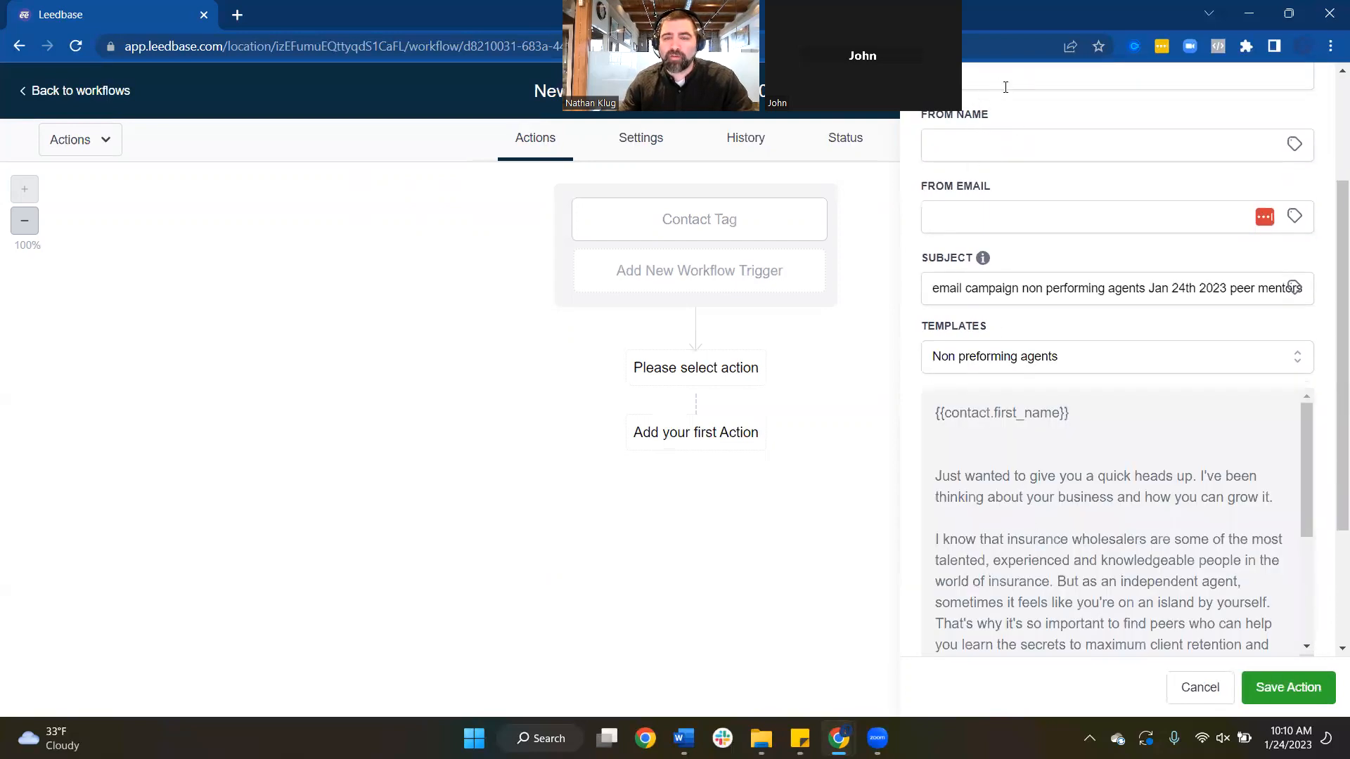
scroll(1006, 87, up, 2)
click(977, 169)
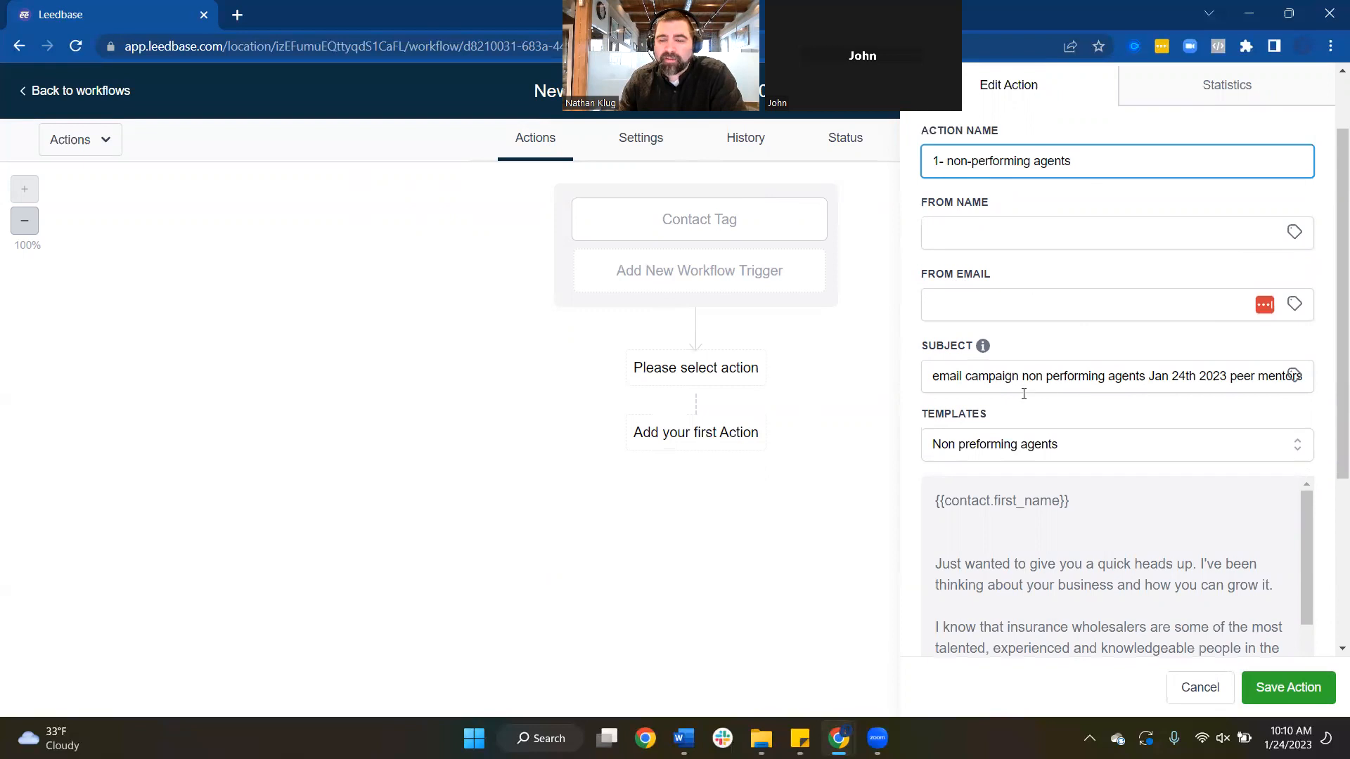
scroll(1030, 527, down, 10)
click(1261, 690)
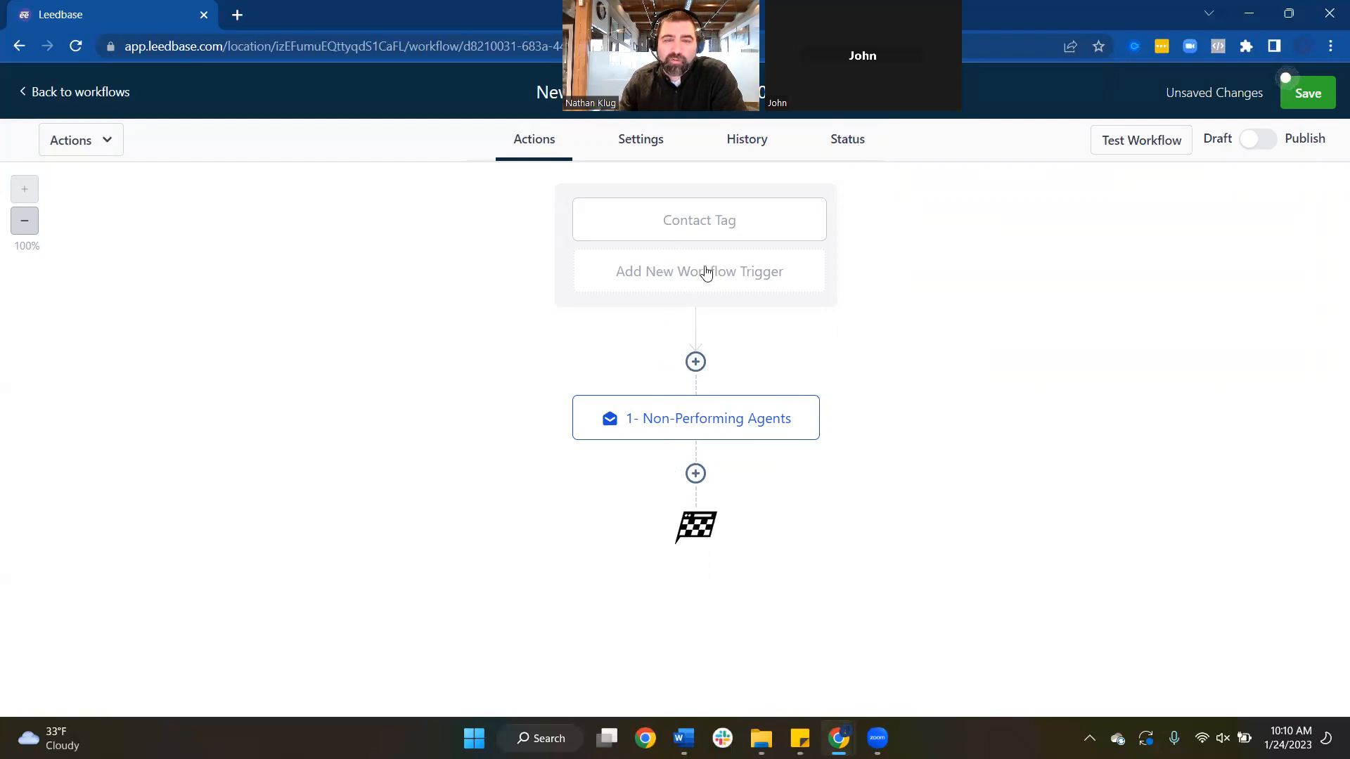
Insert a Wait step after the email with a Time Delay of 7 days
click(696, 474)
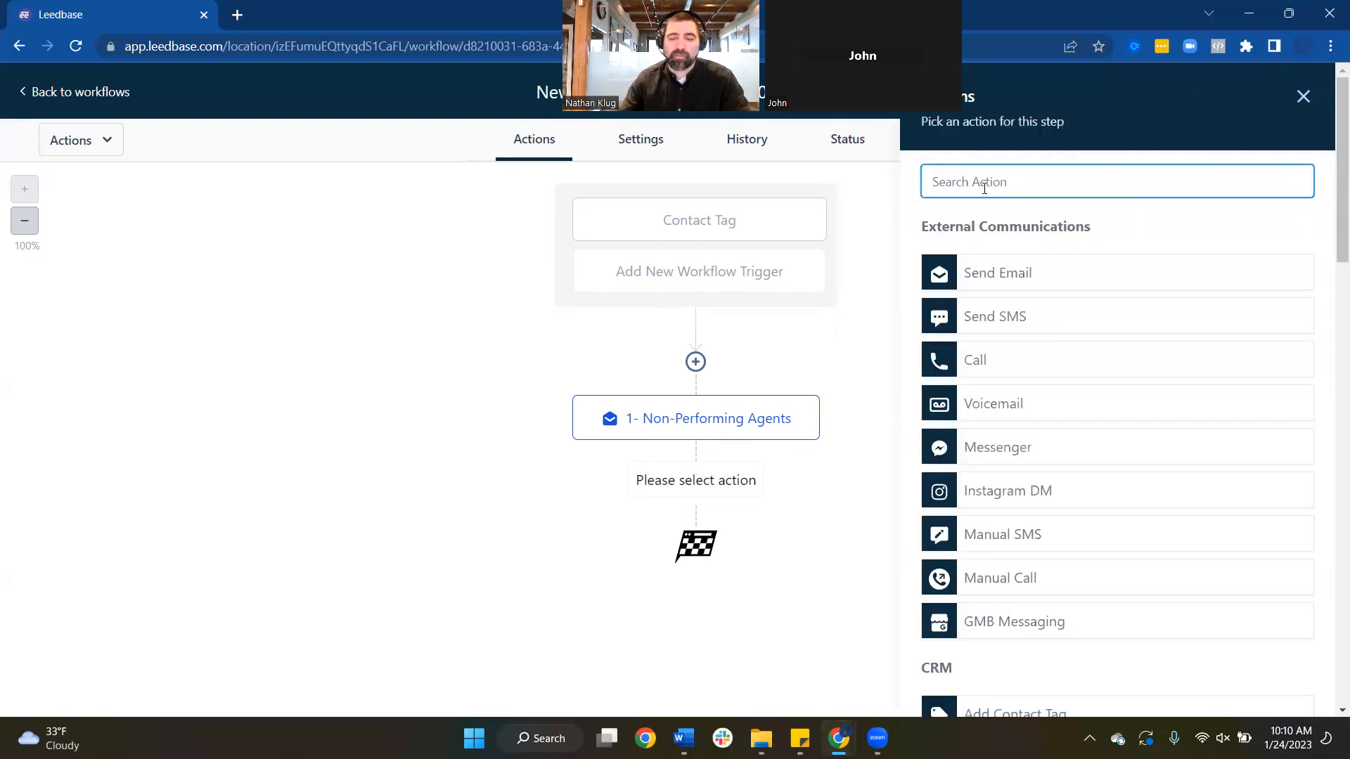
text(wait)
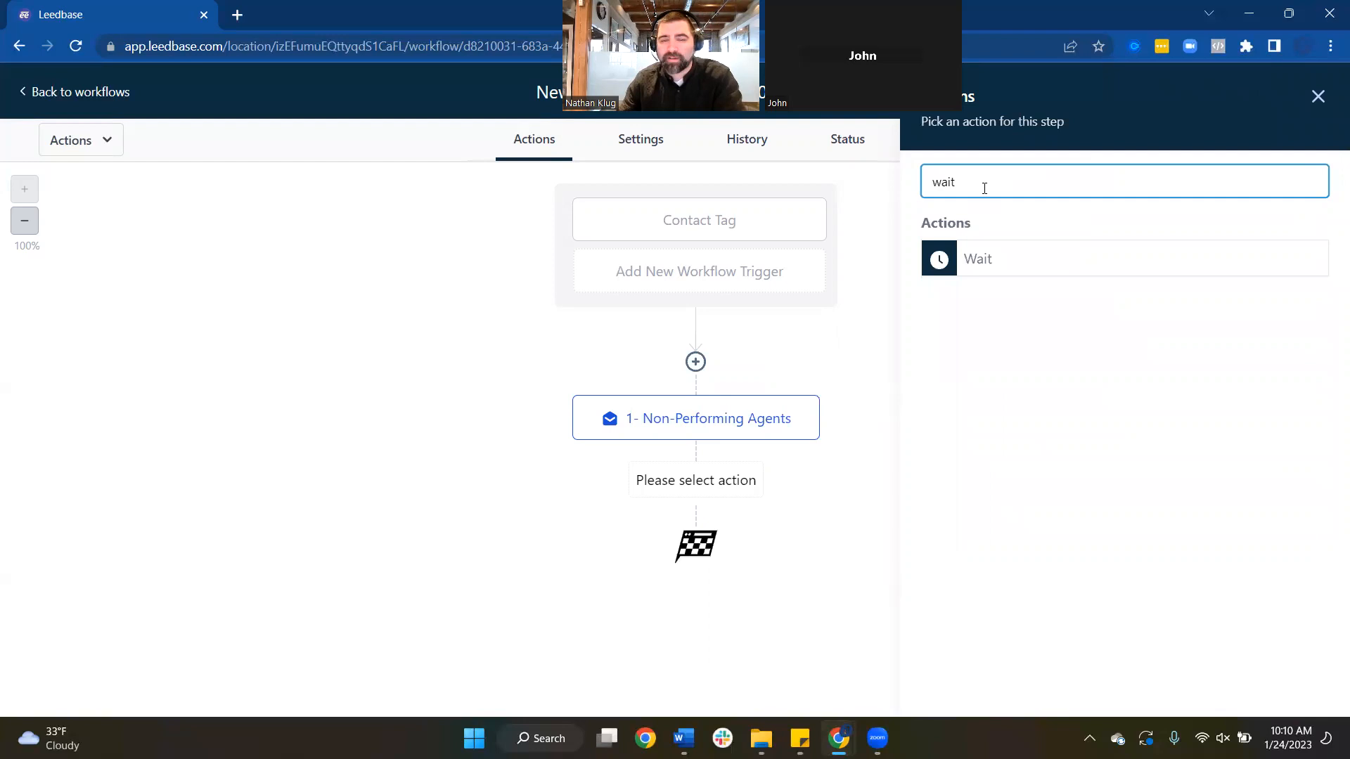
click(976, 260)
click(652, 224)
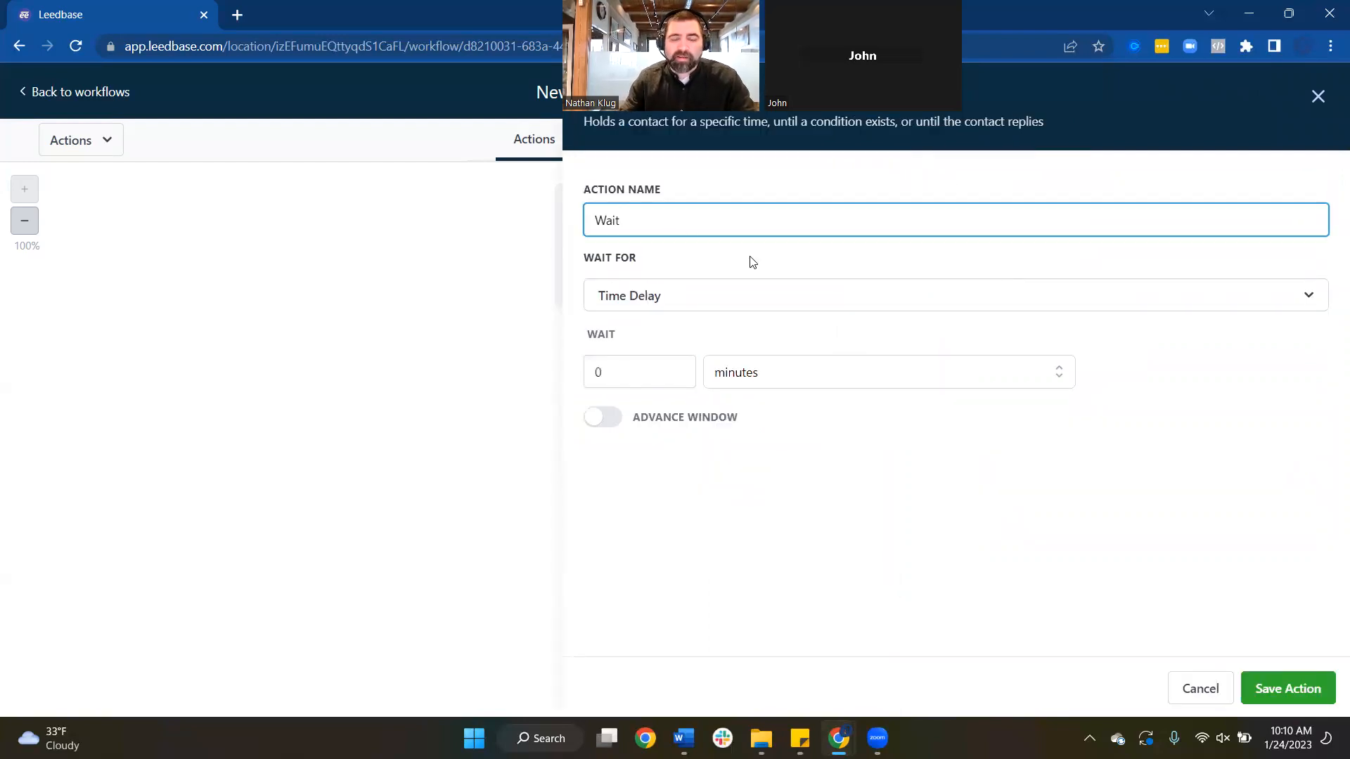
click(633, 292)
scroll(693, 420, down, 3)
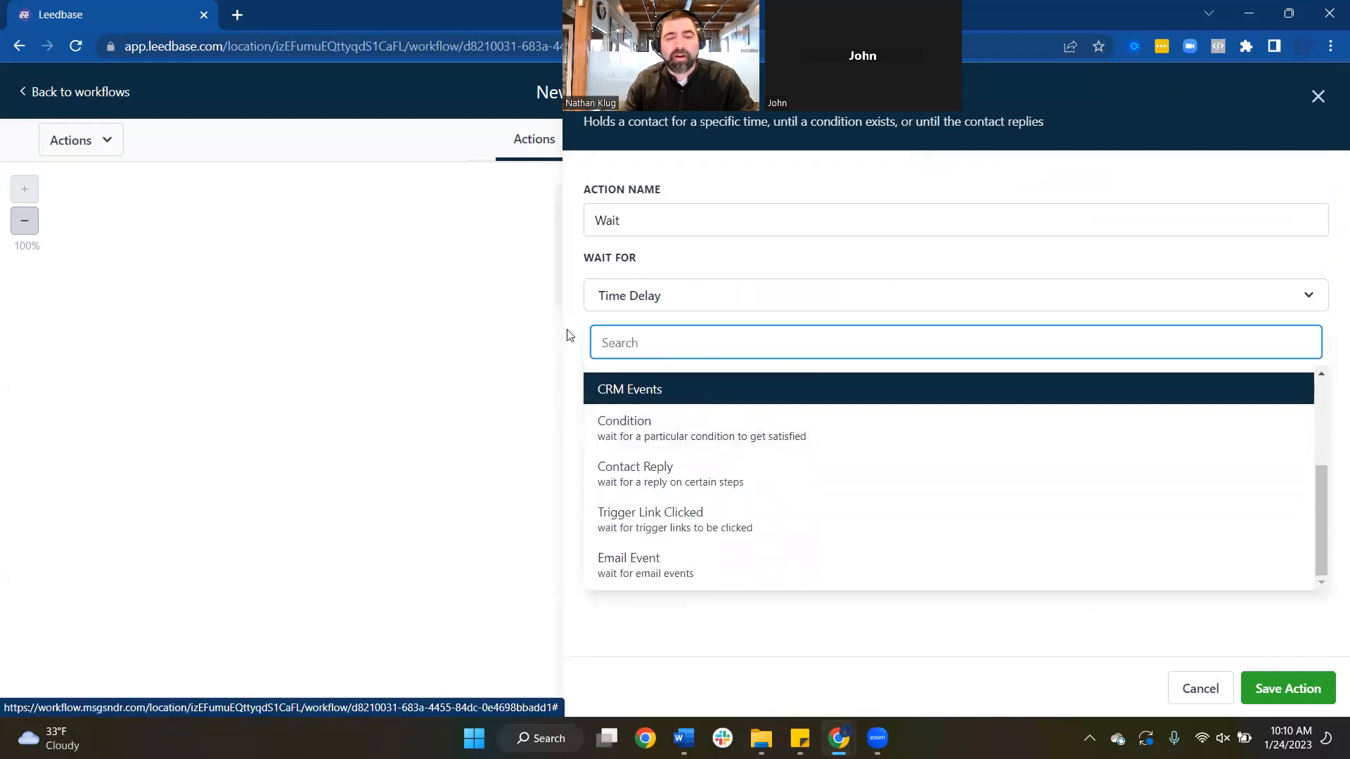
click(581, 352)
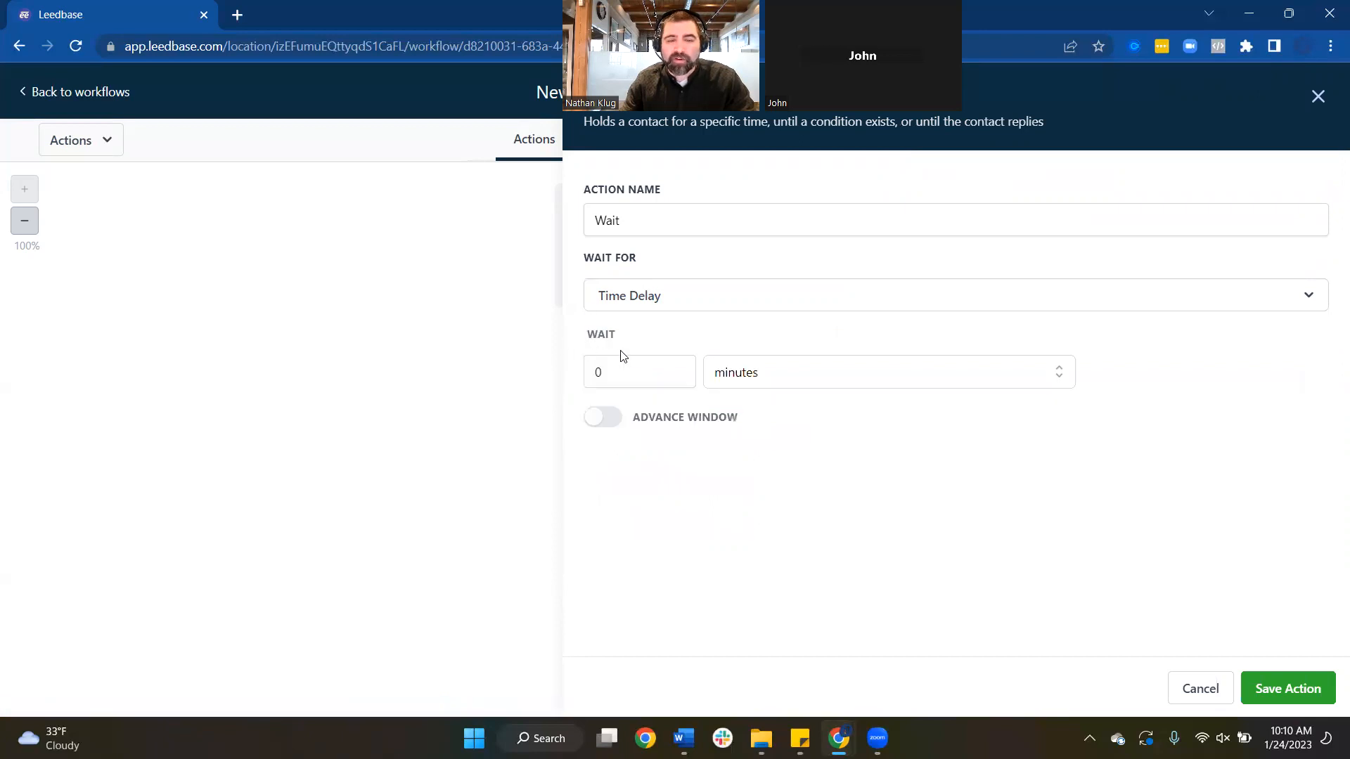
click(647, 302)
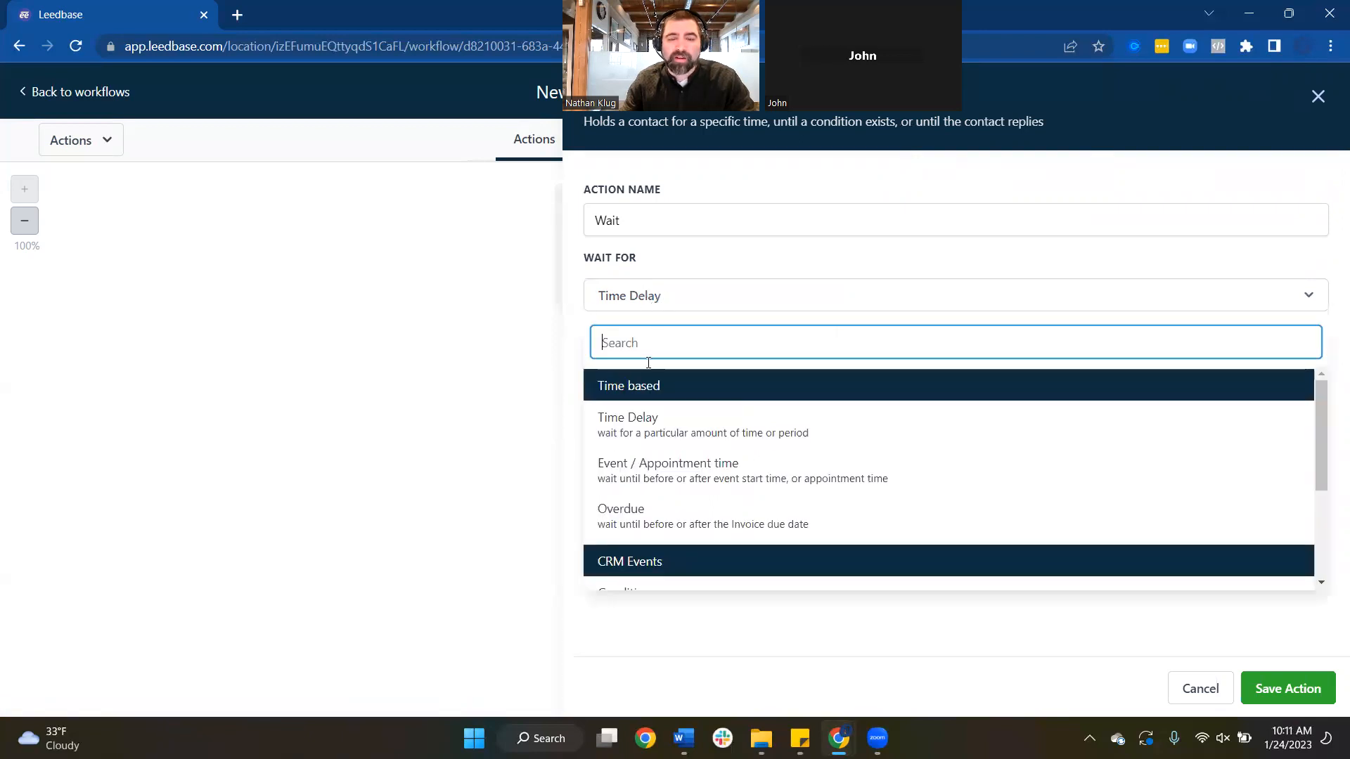
click(647, 424)
double_click(618, 372)
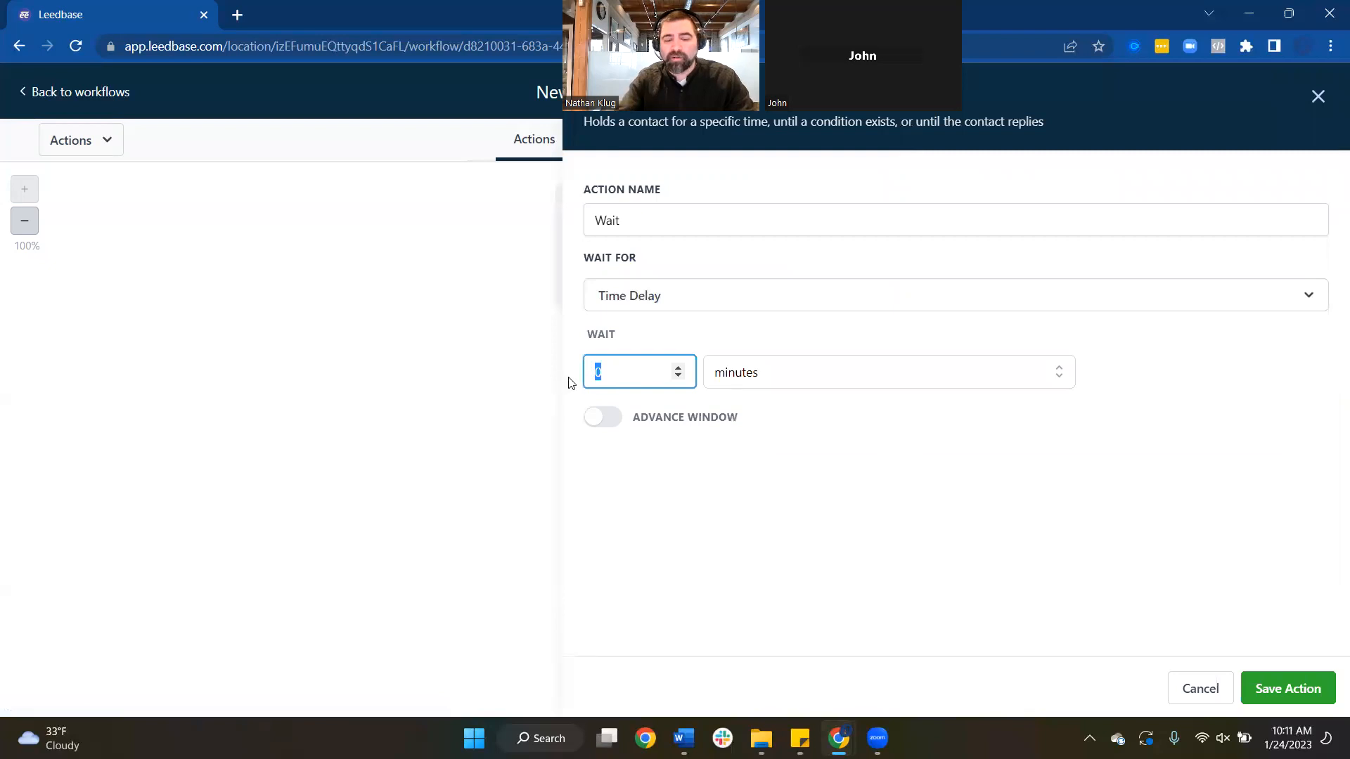
click(785, 382)
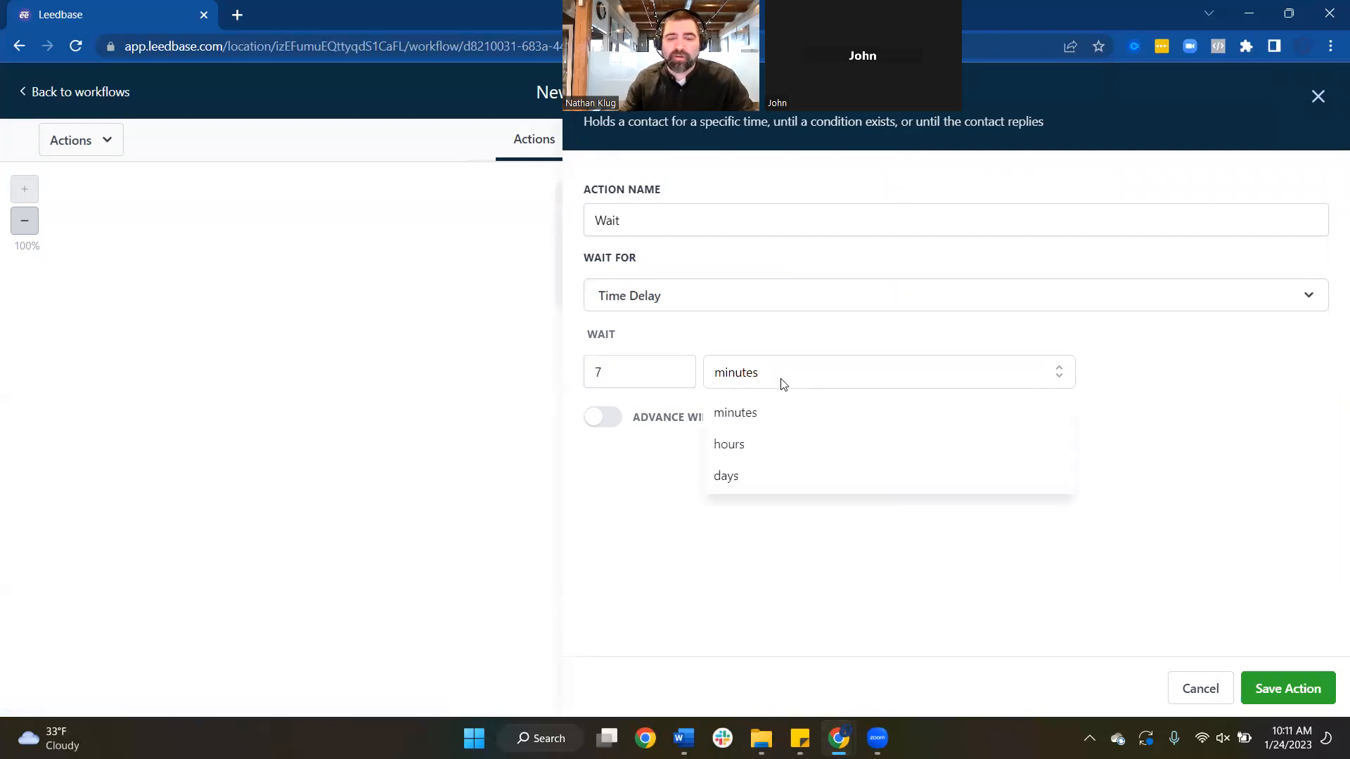
click(741, 473)
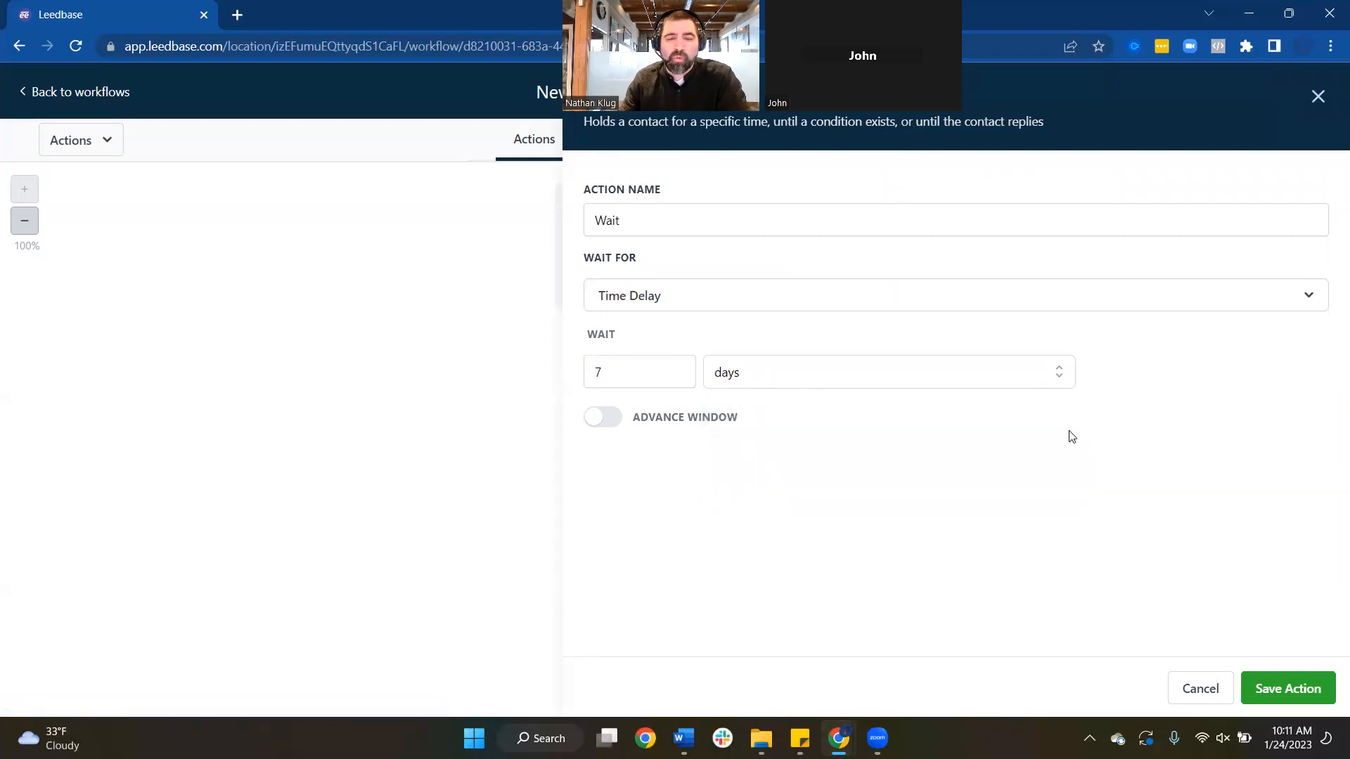
Enable the resume window, select Saturday and Sunday, and save the Wait step
click(637, 420)
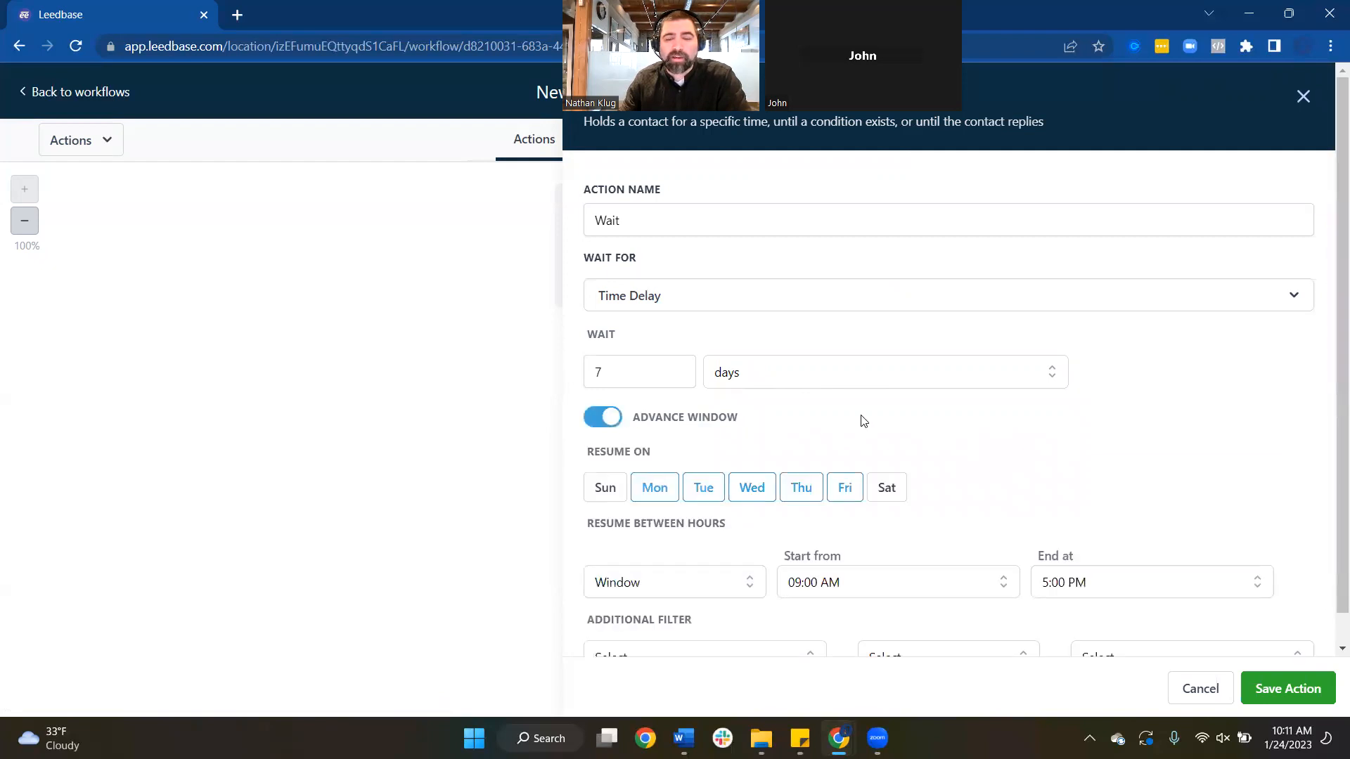
click(888, 485)
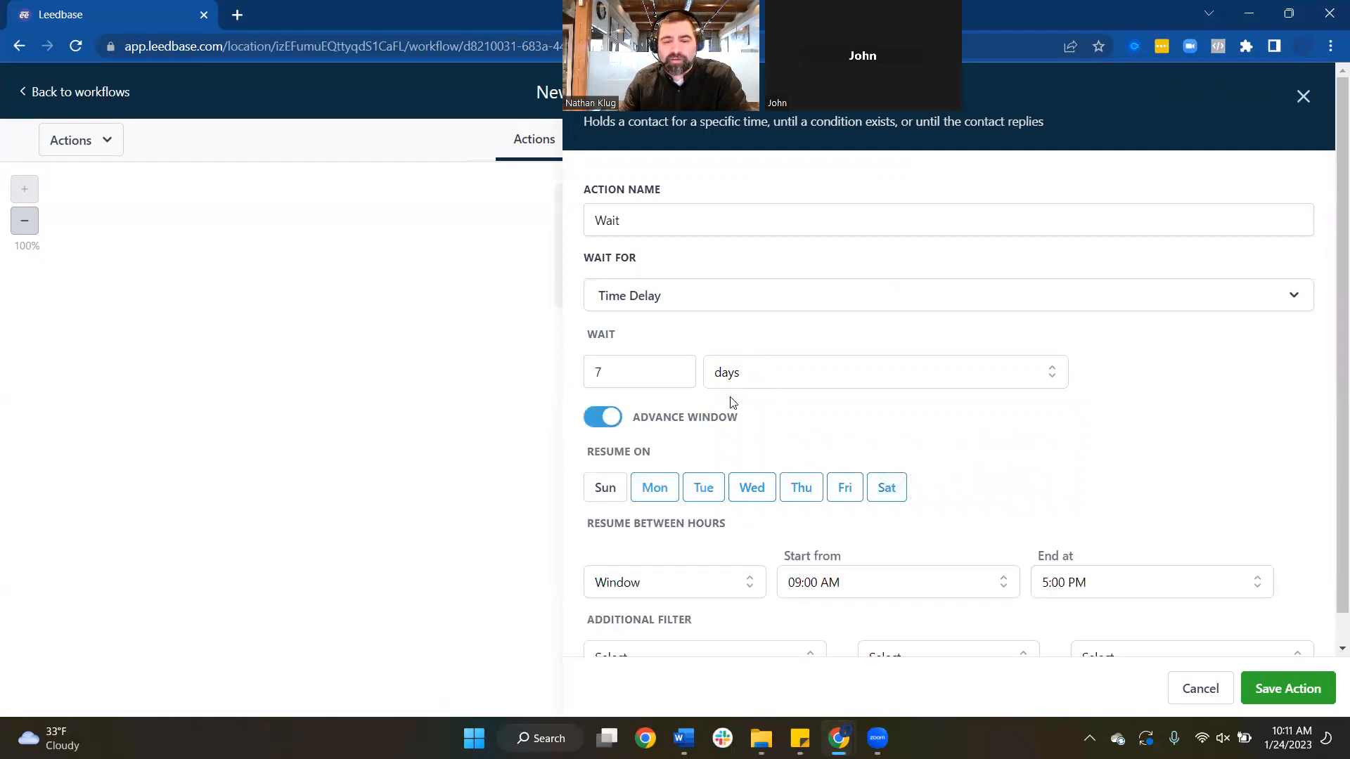
scroll(732, 402, down, 1)
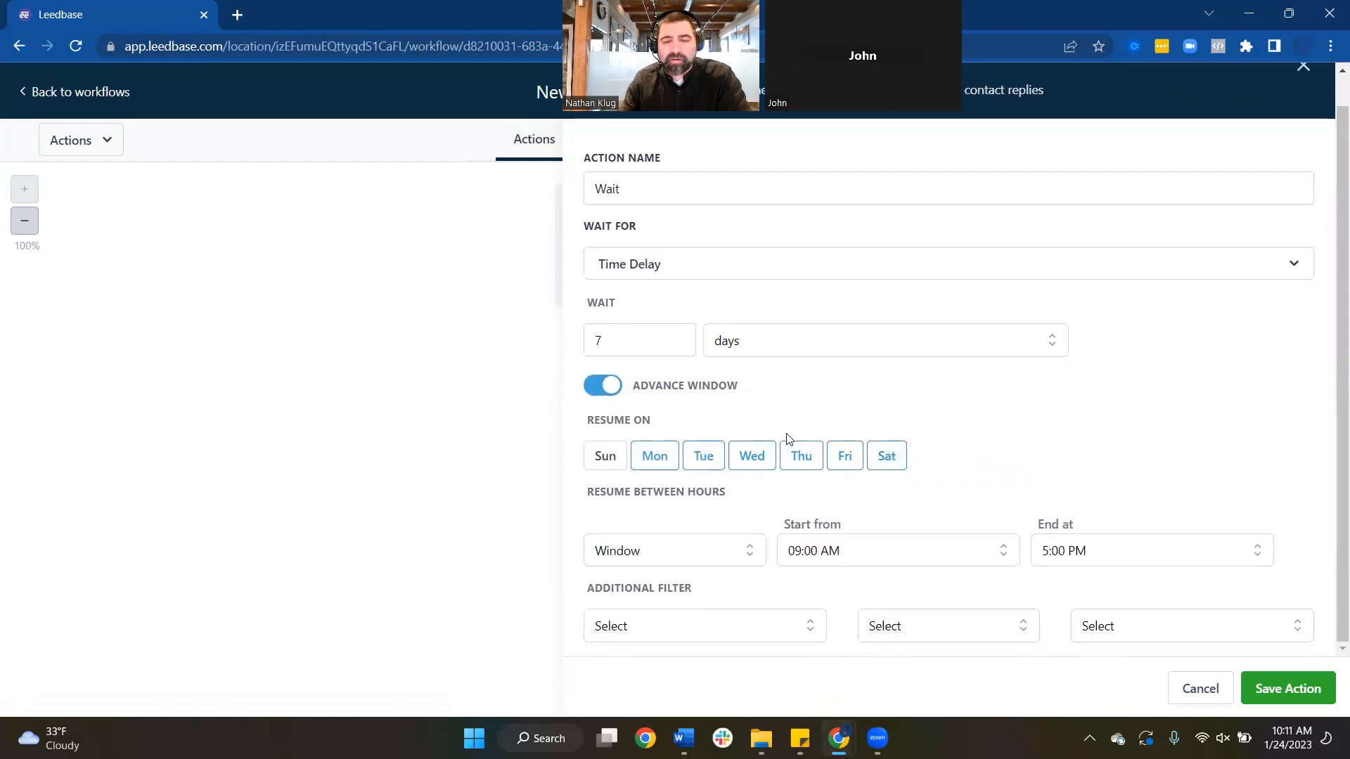
click(609, 459)
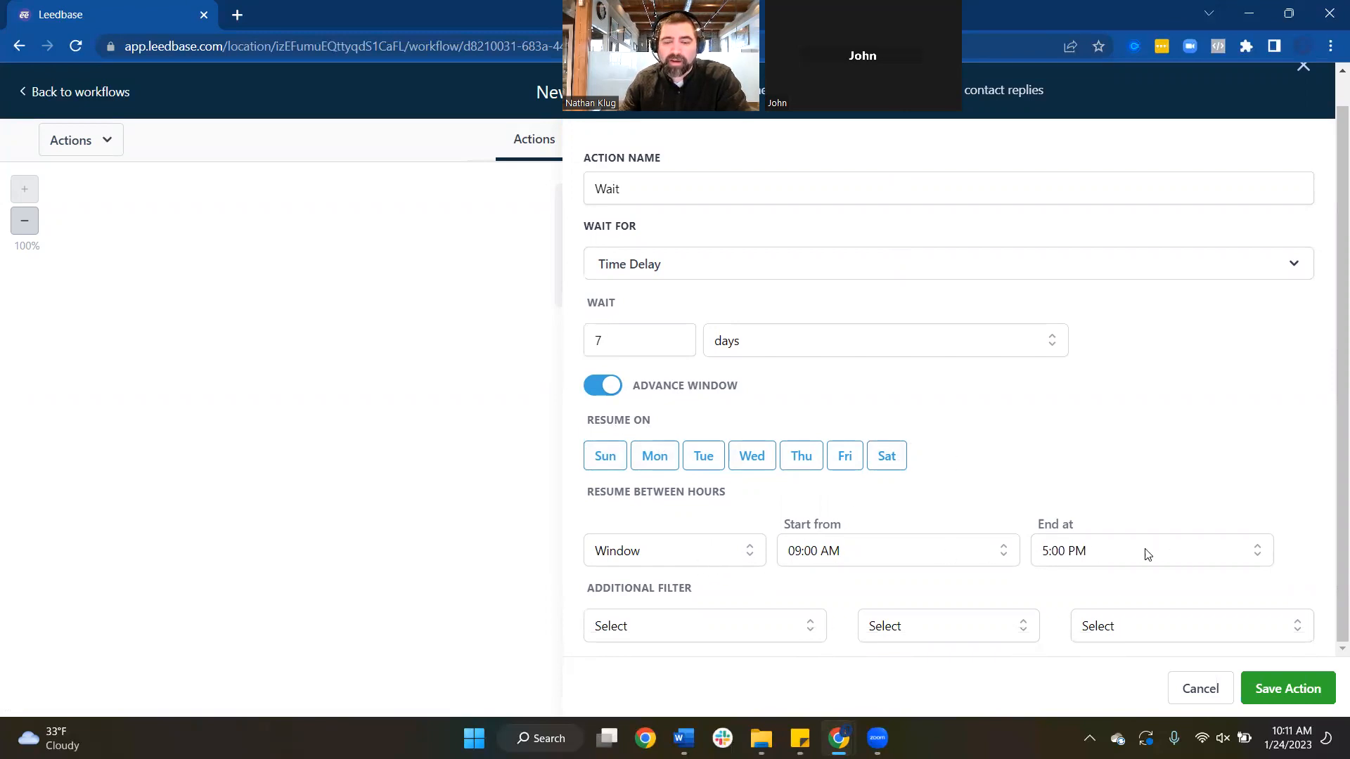
click(1320, 694)
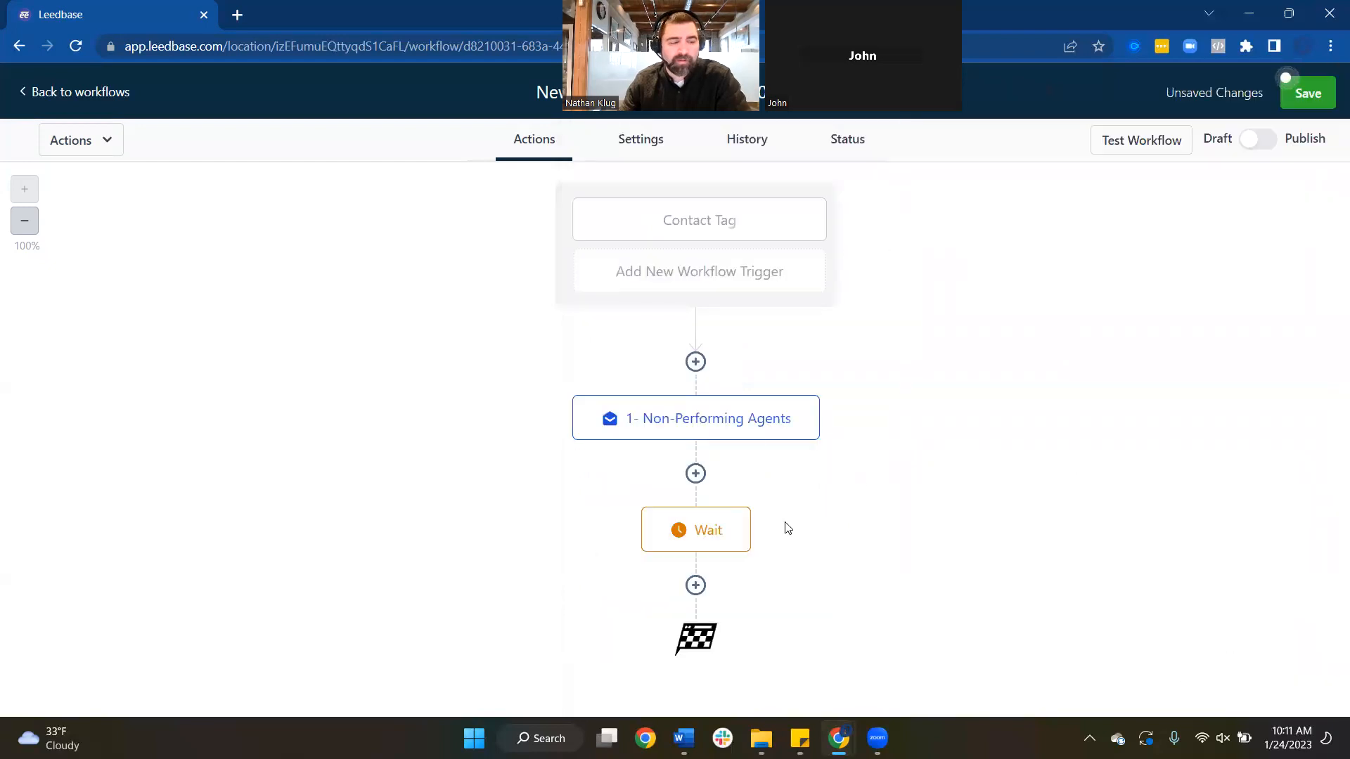
Add a new Send Email step below the Wait step
mouse_move(739, 420)
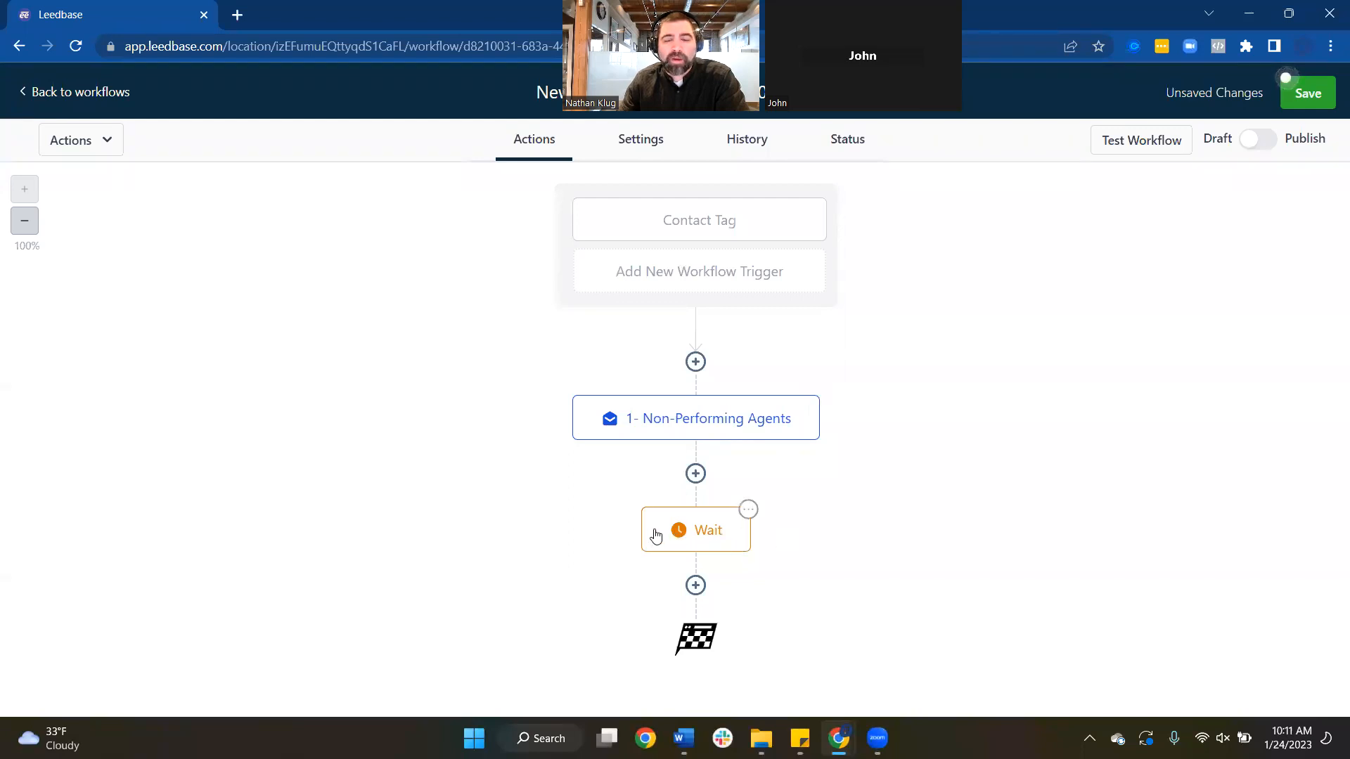
click(696, 585)
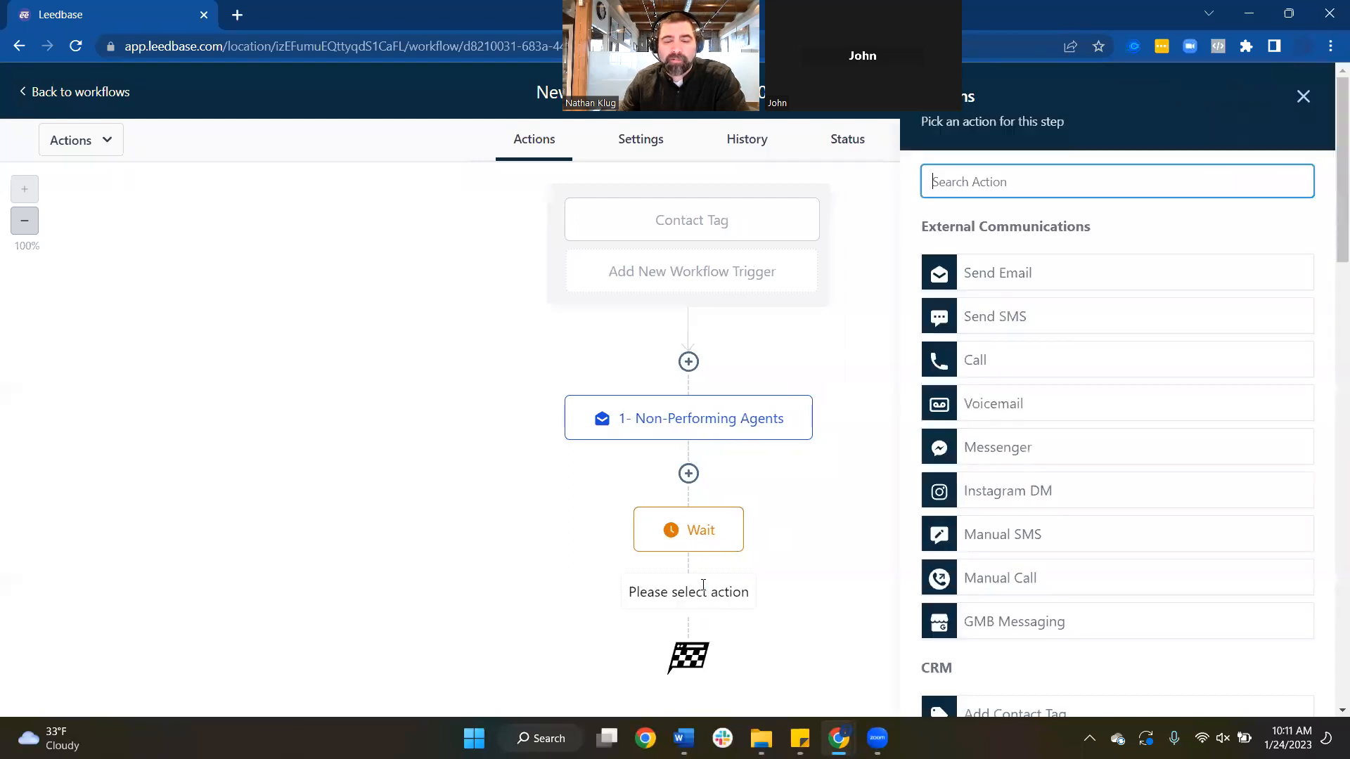
click(978, 273)
scroll(1055, 492, down, 4)
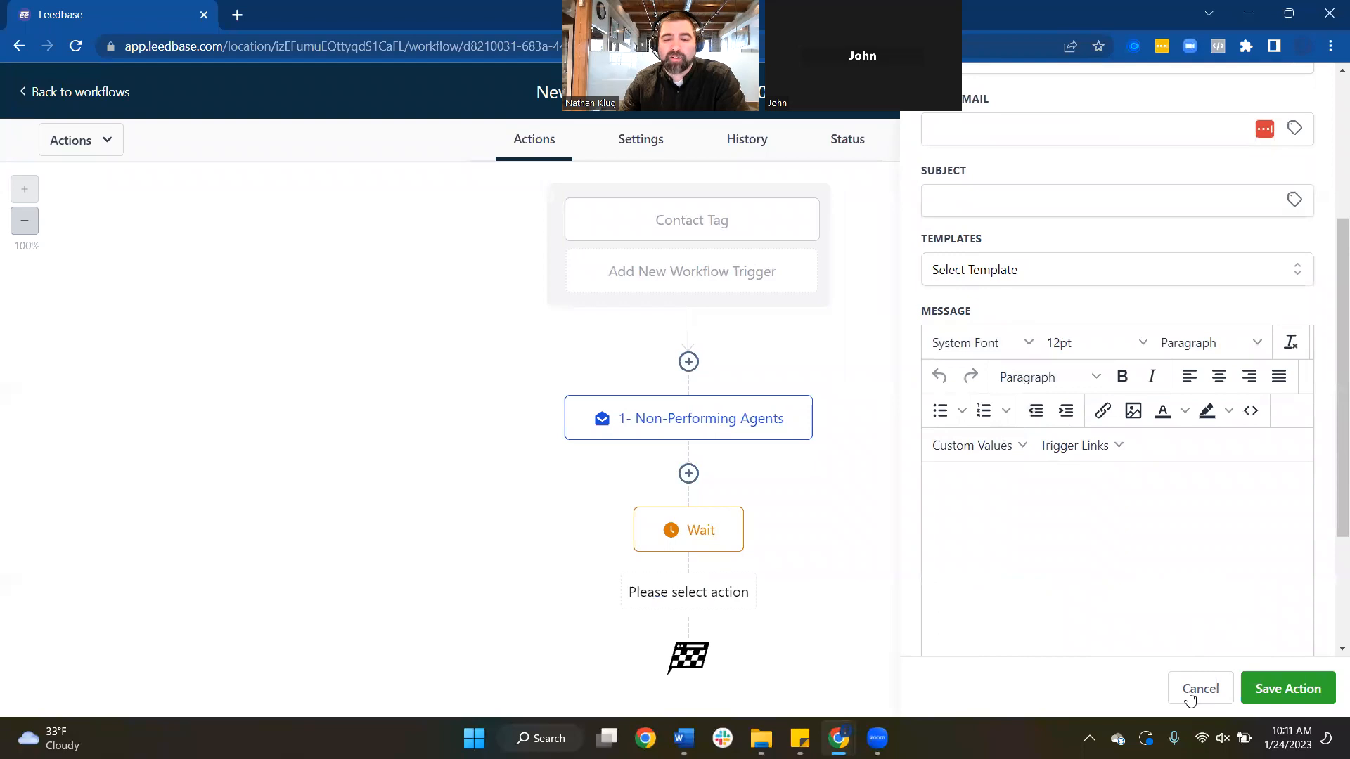
Discard the blank email step, save the workflow, and return to the workflows list
click(1195, 692)
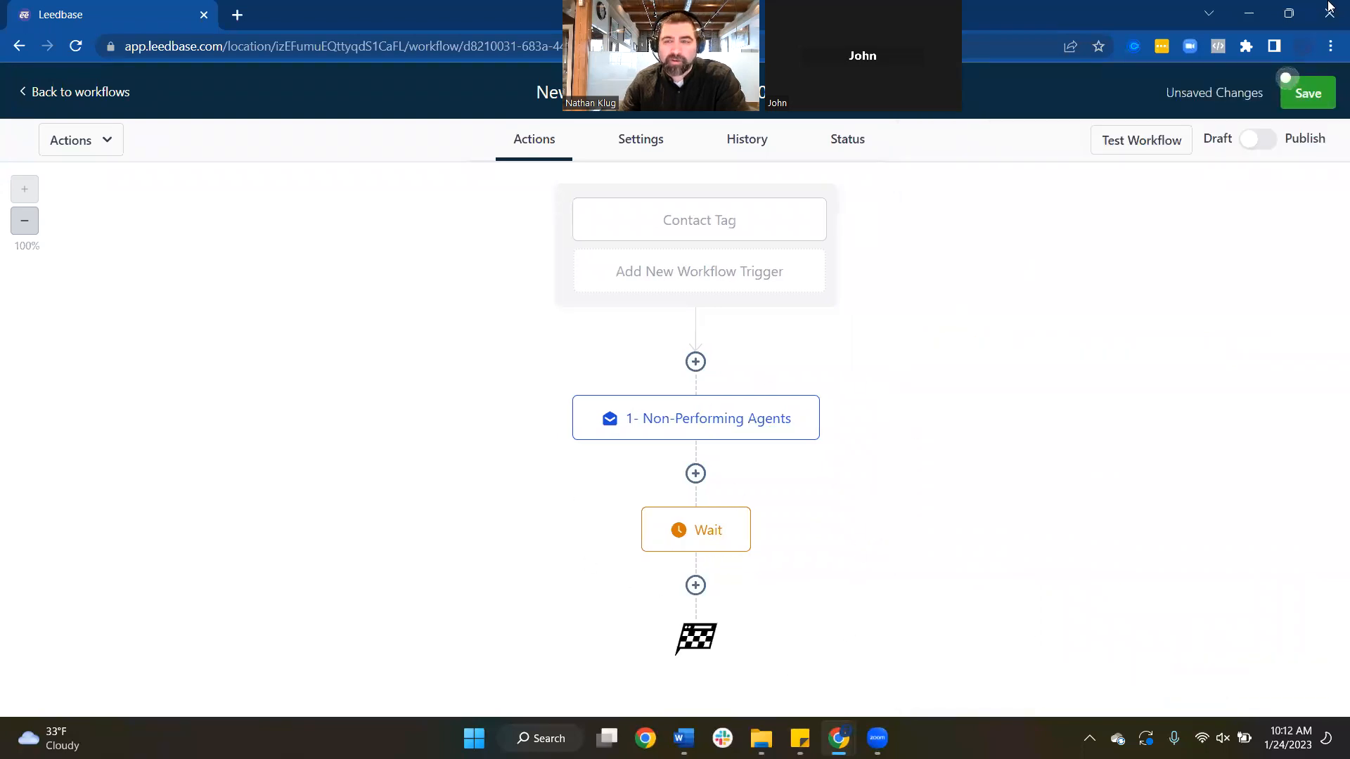
click(1308, 93)
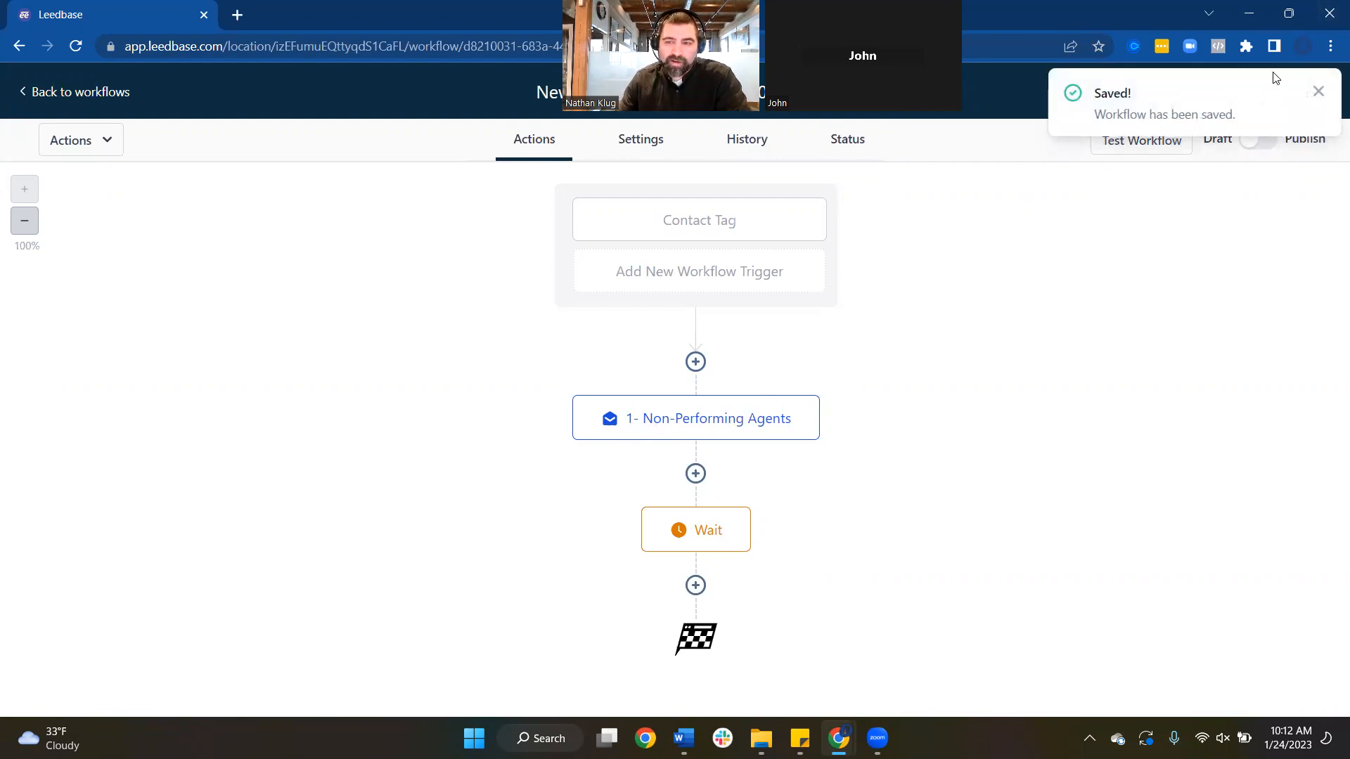
click(1314, 98)
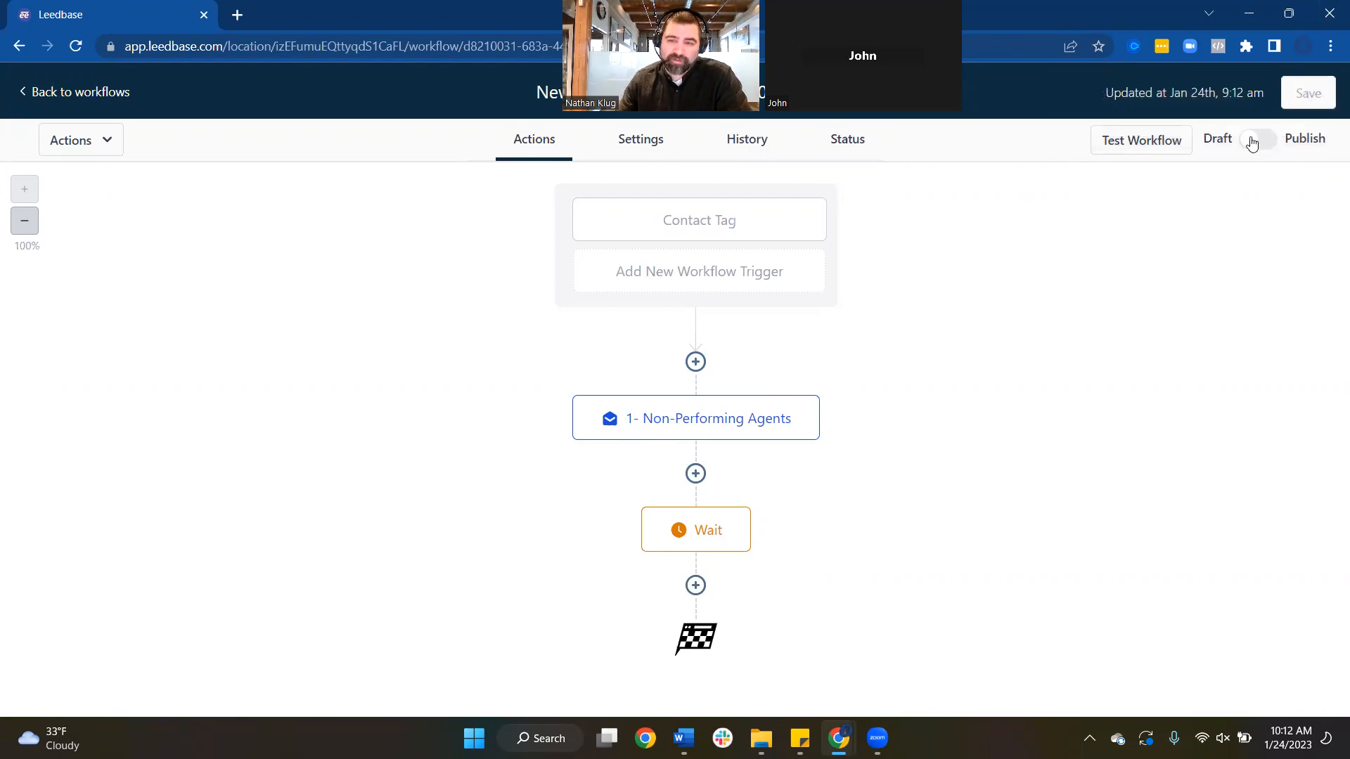
click(71, 99)
Open the Weekly Email Campaign workflow and scroll through its steps
scroll(605, 432, down, 3)
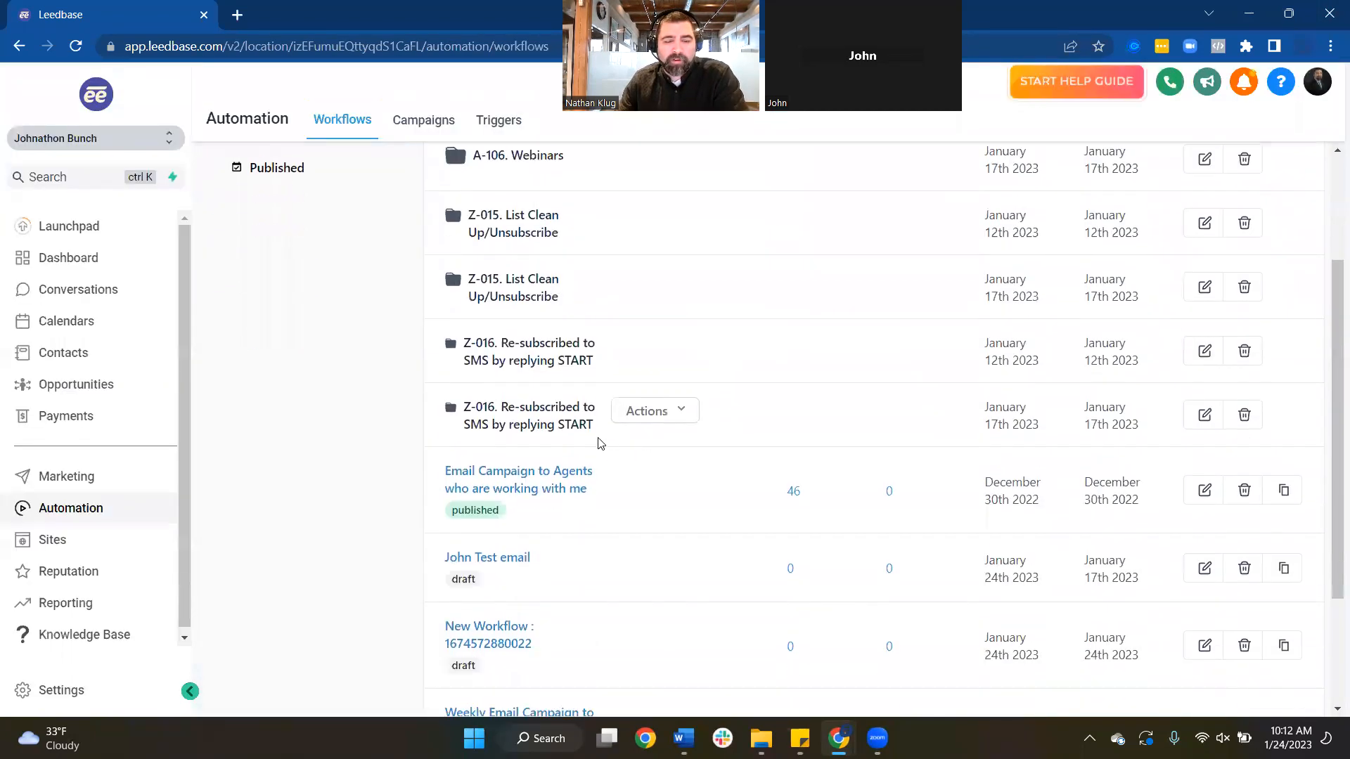
scroll(601, 443, down, 3)
click(524, 536)
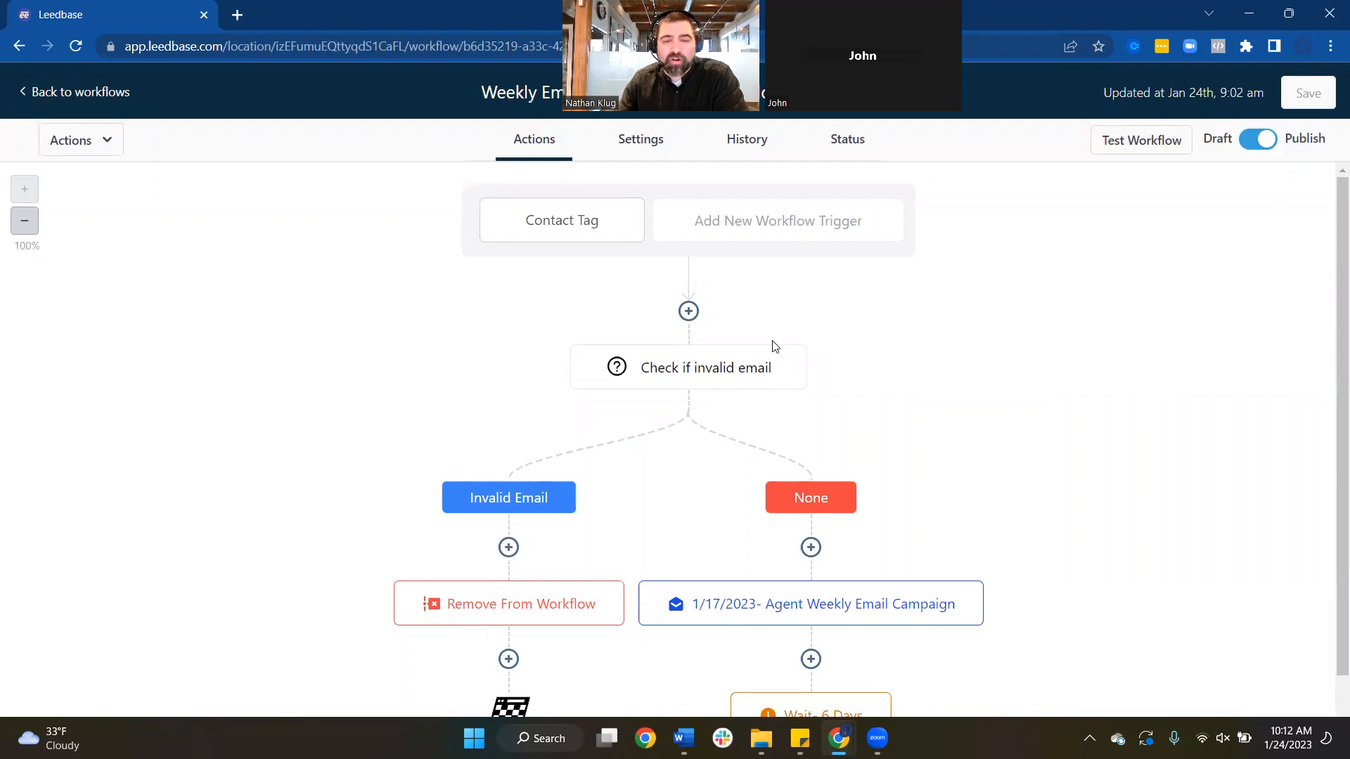
scroll(854, 370, down, 2)
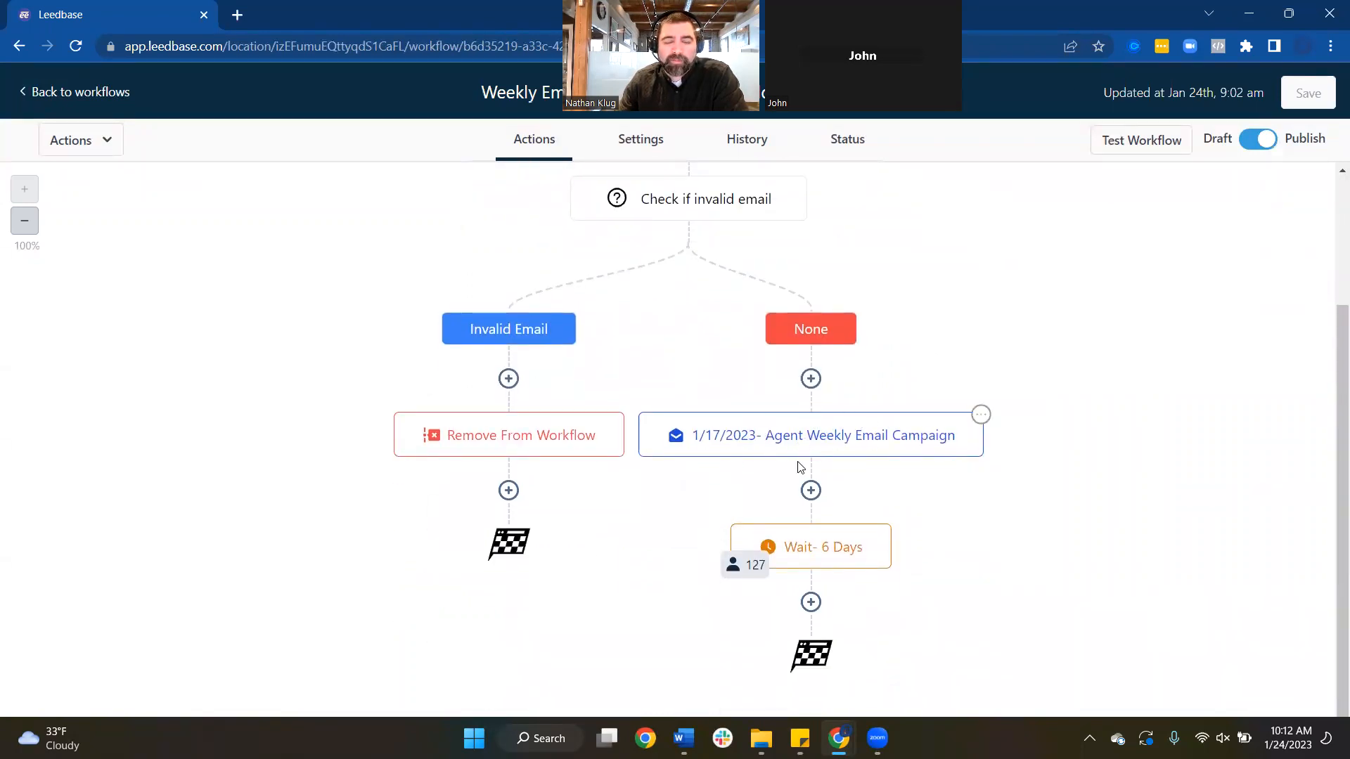
scroll(800, 467, up, 2)
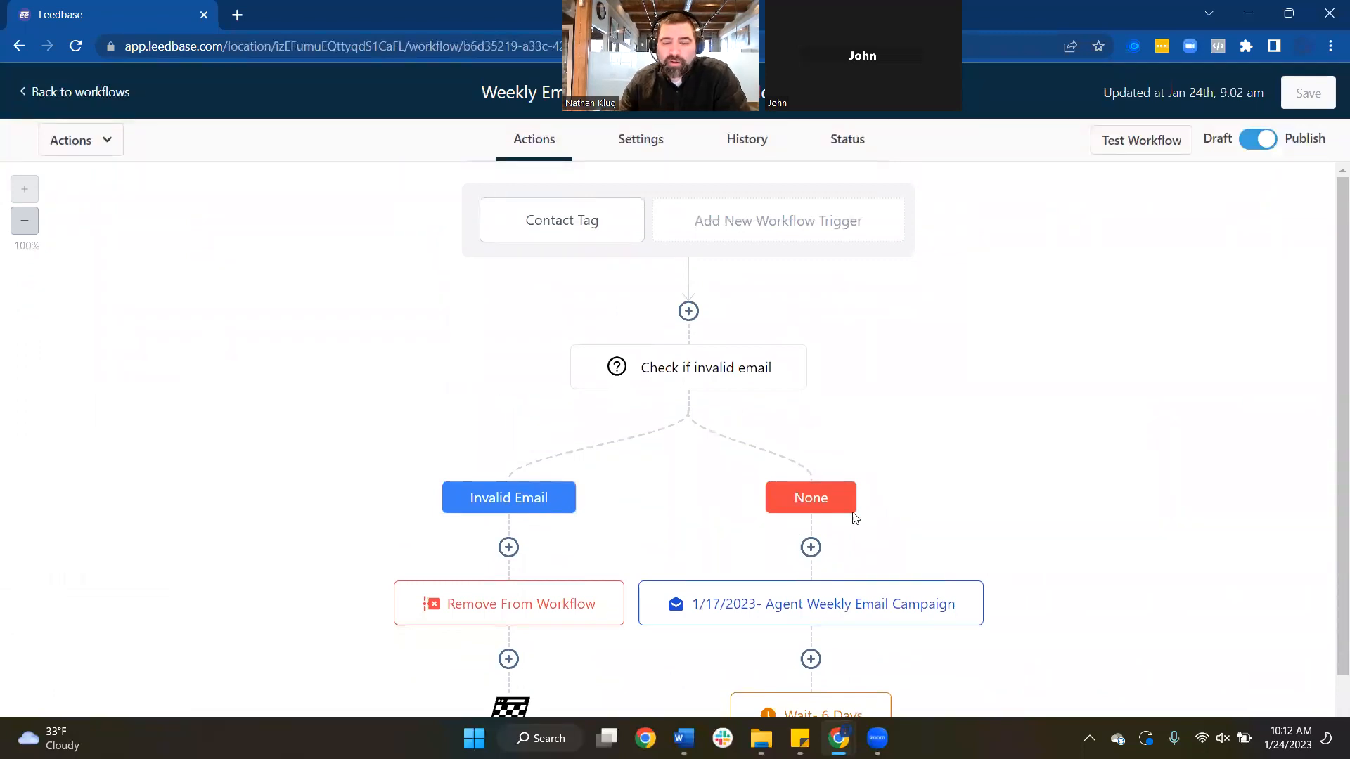
scroll(906, 514, down, 1)
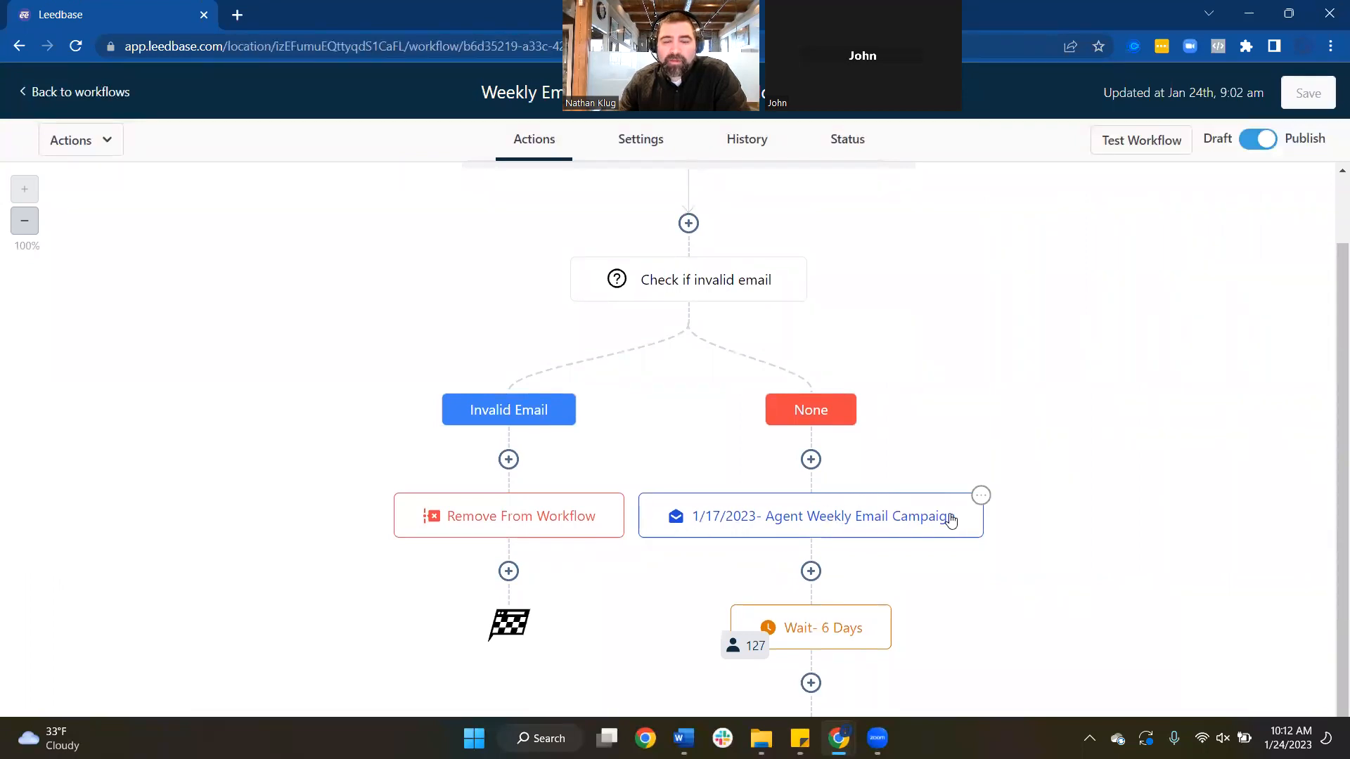
scroll(935, 524, down, 1)
scroll(932, 526, down, 1)
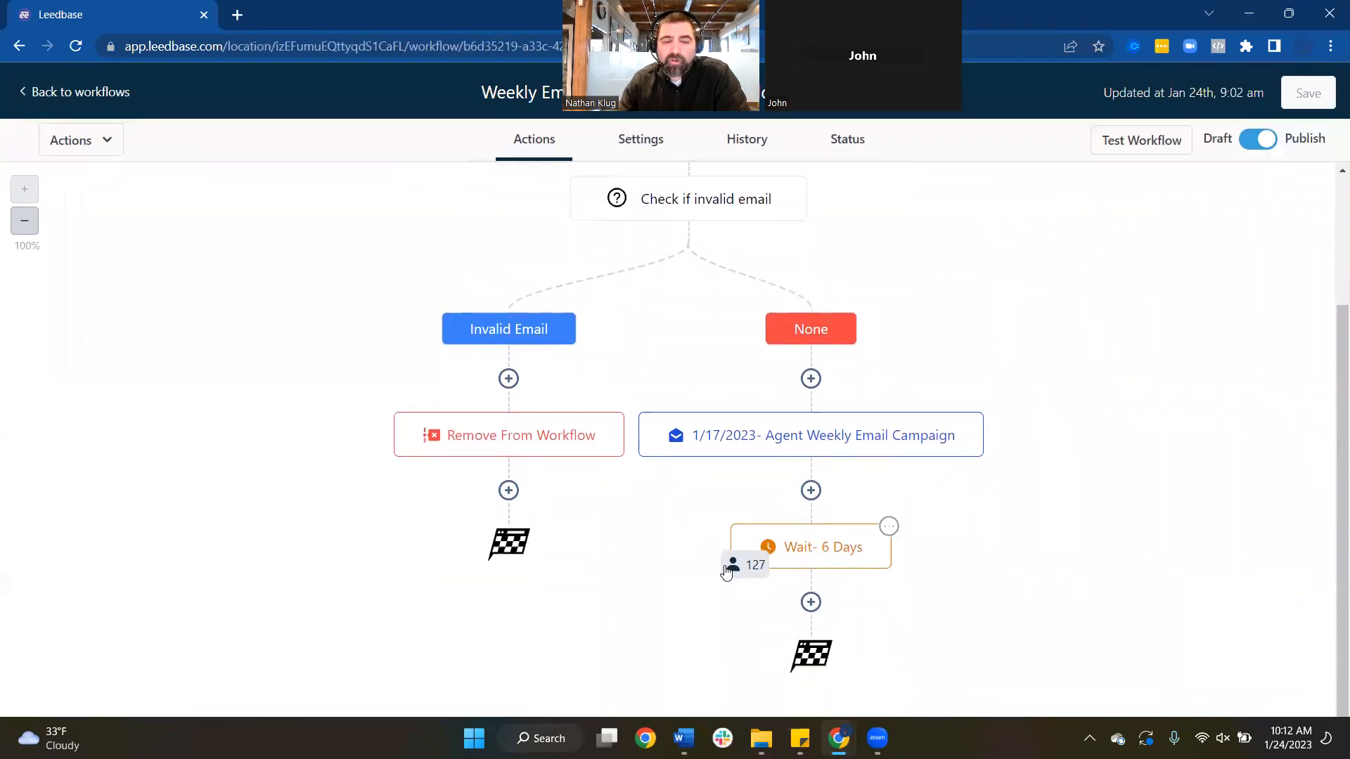
Check the 1/17/2023 email step's statistics, then add a new step after the 6-day Wait
click(841, 437)
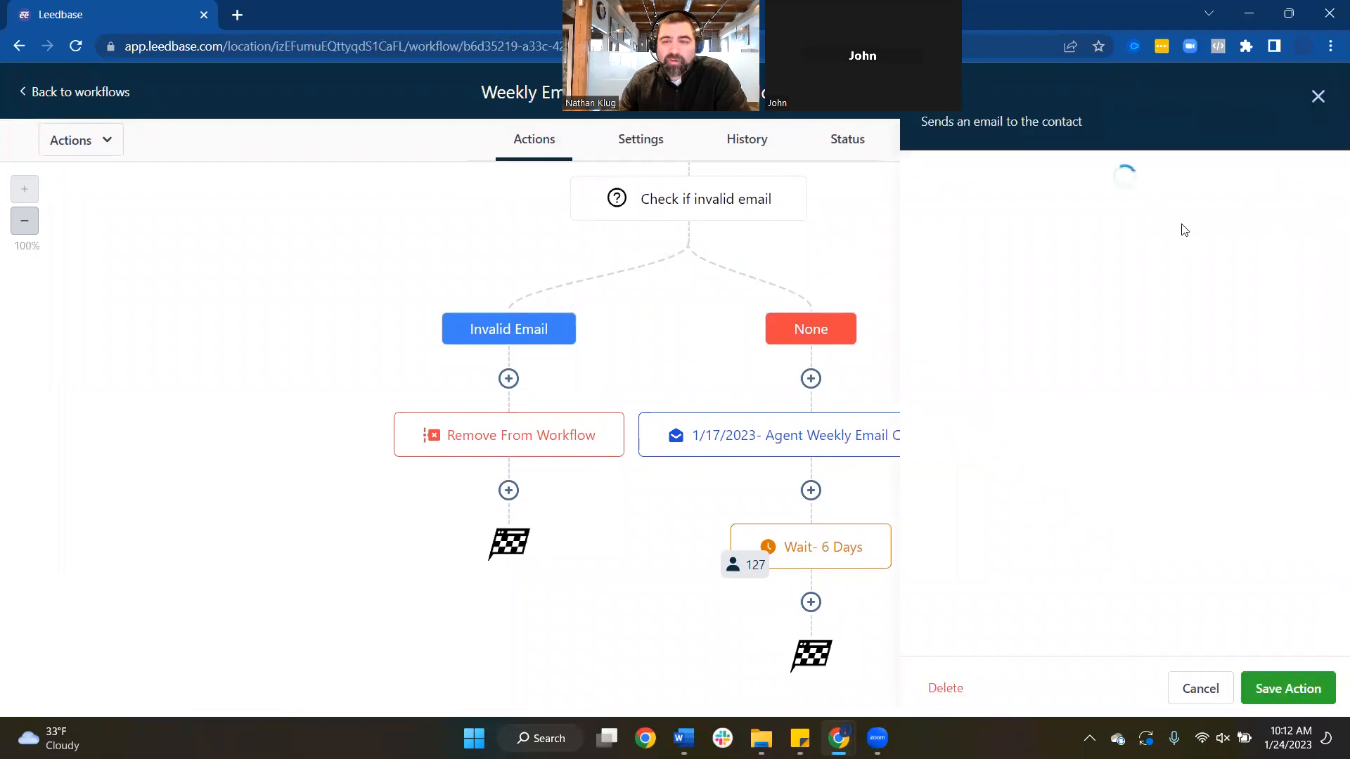
click(1215, 176)
scroll(1033, 446, down, 3)
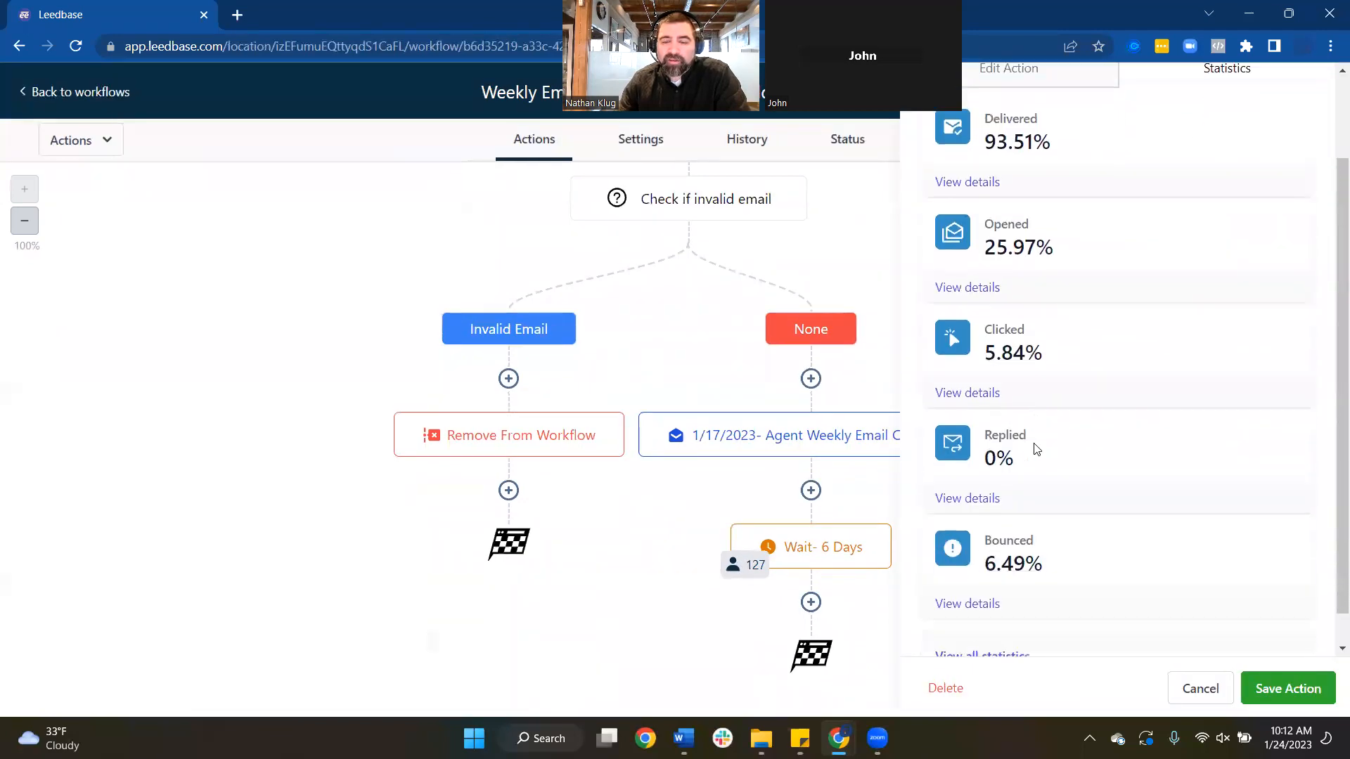
scroll(1024, 422, up, 3)
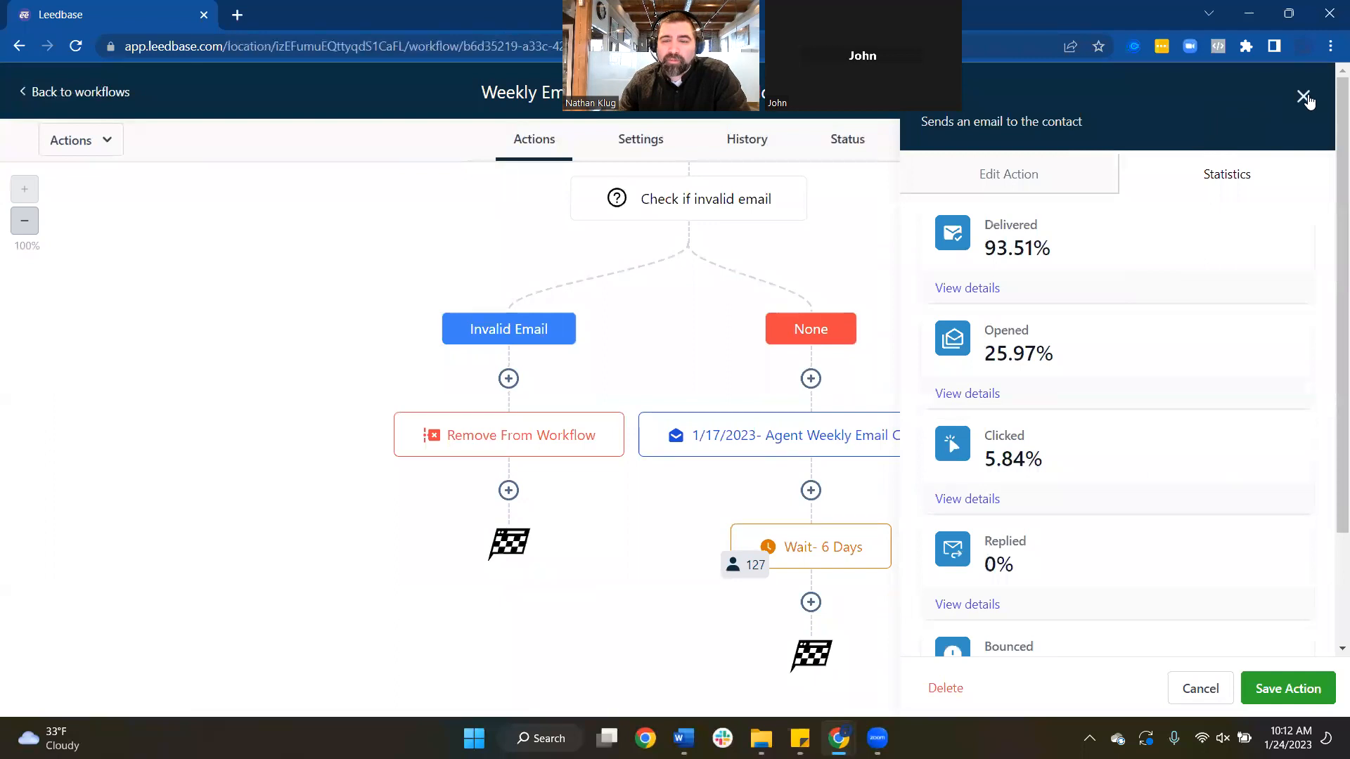
click(1303, 96)
mouse_move(753, 564)
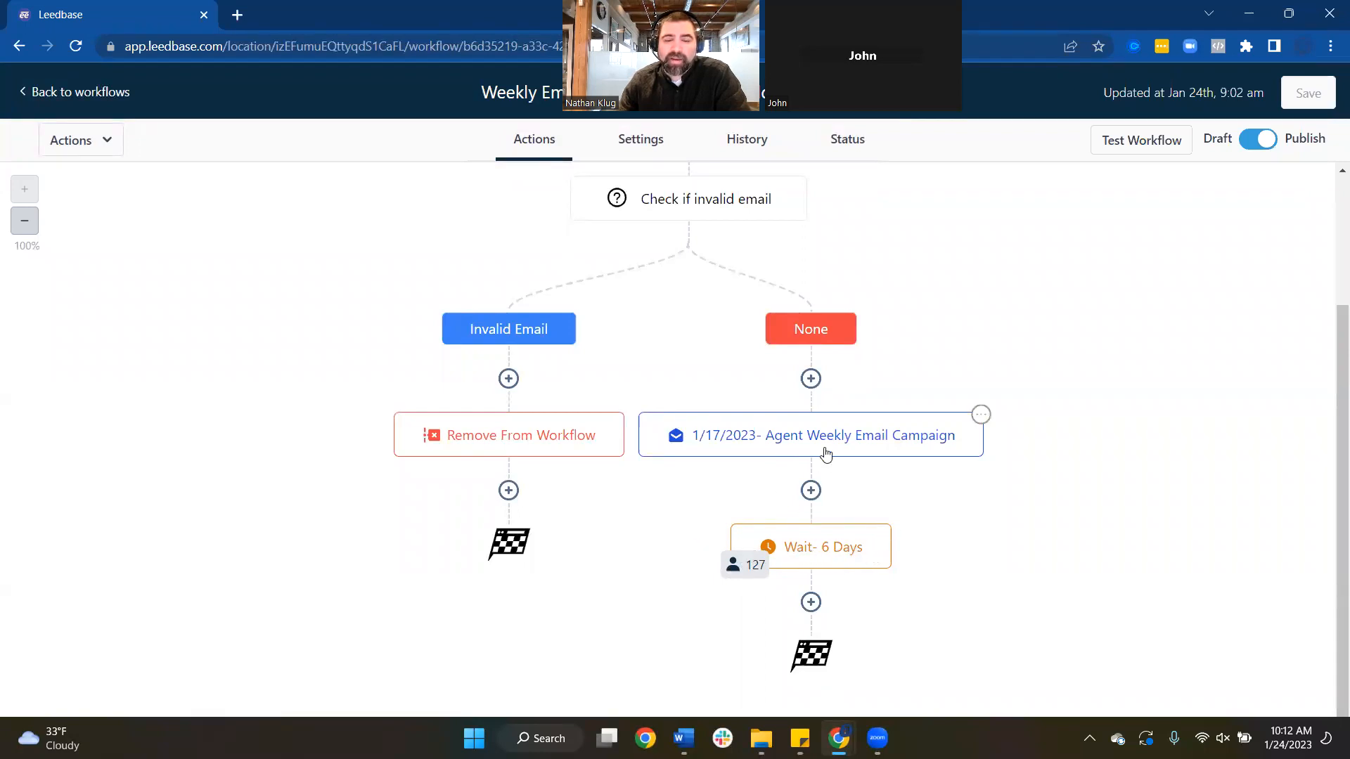
click(813, 607)
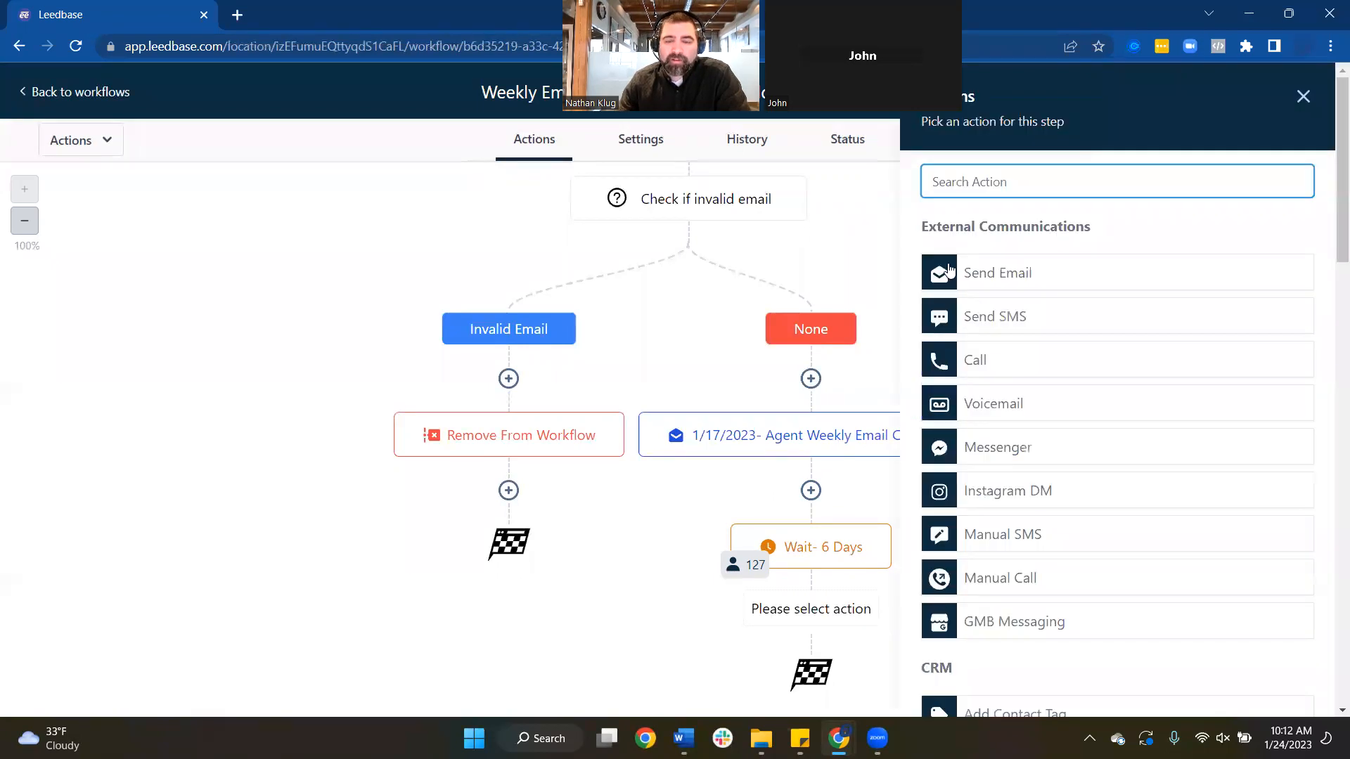
Make the new step a Send Email action dated 1/24/2023 using the Non preforming agents template
click(1015, 280)
double_click(1001, 251)
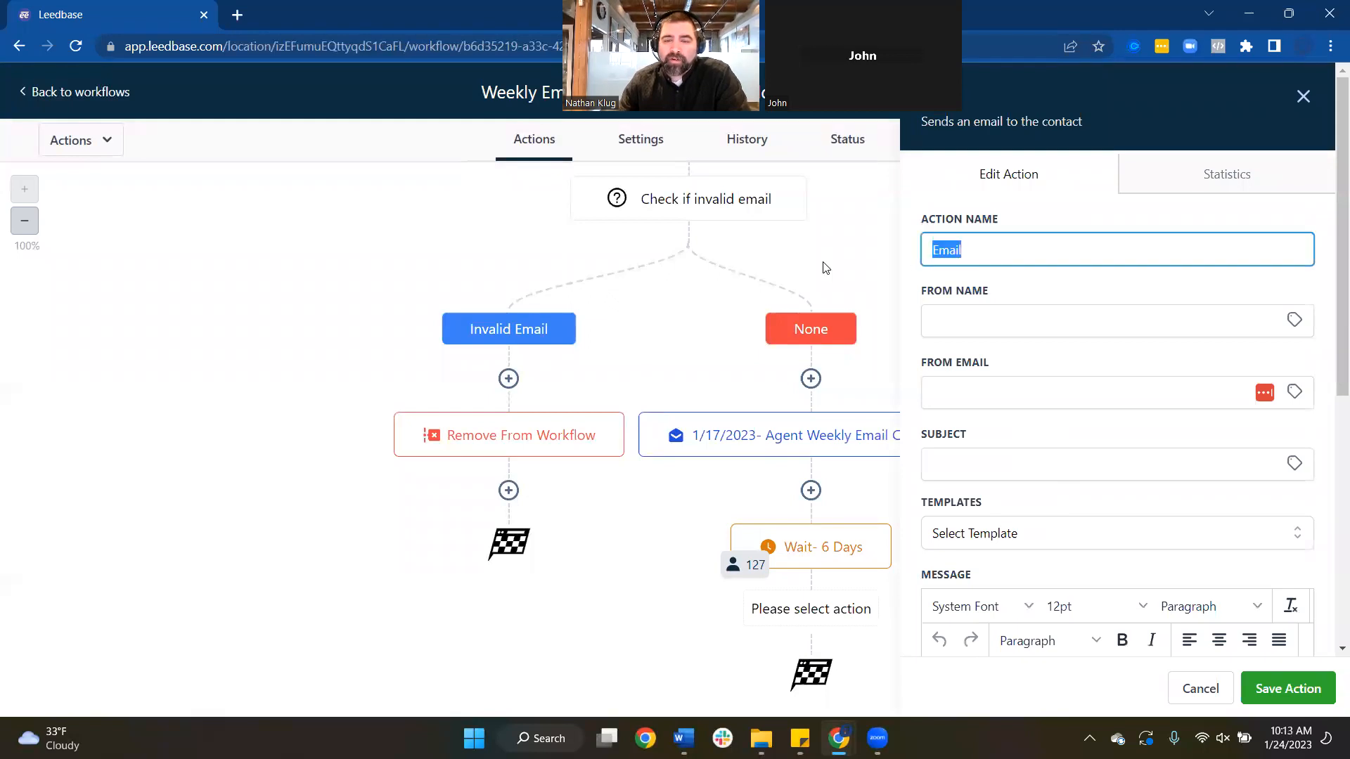
scroll(1070, 449, down, 1)
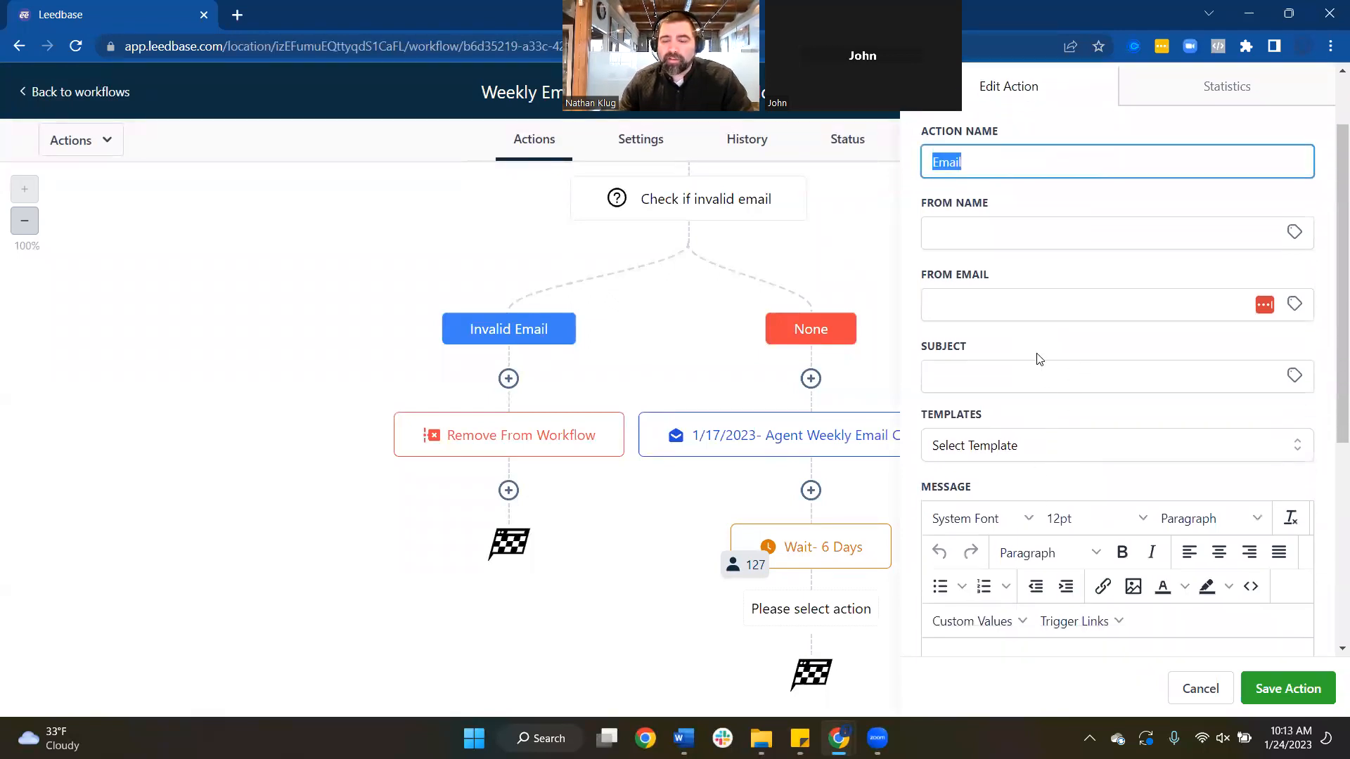
text(1/24/2023-)
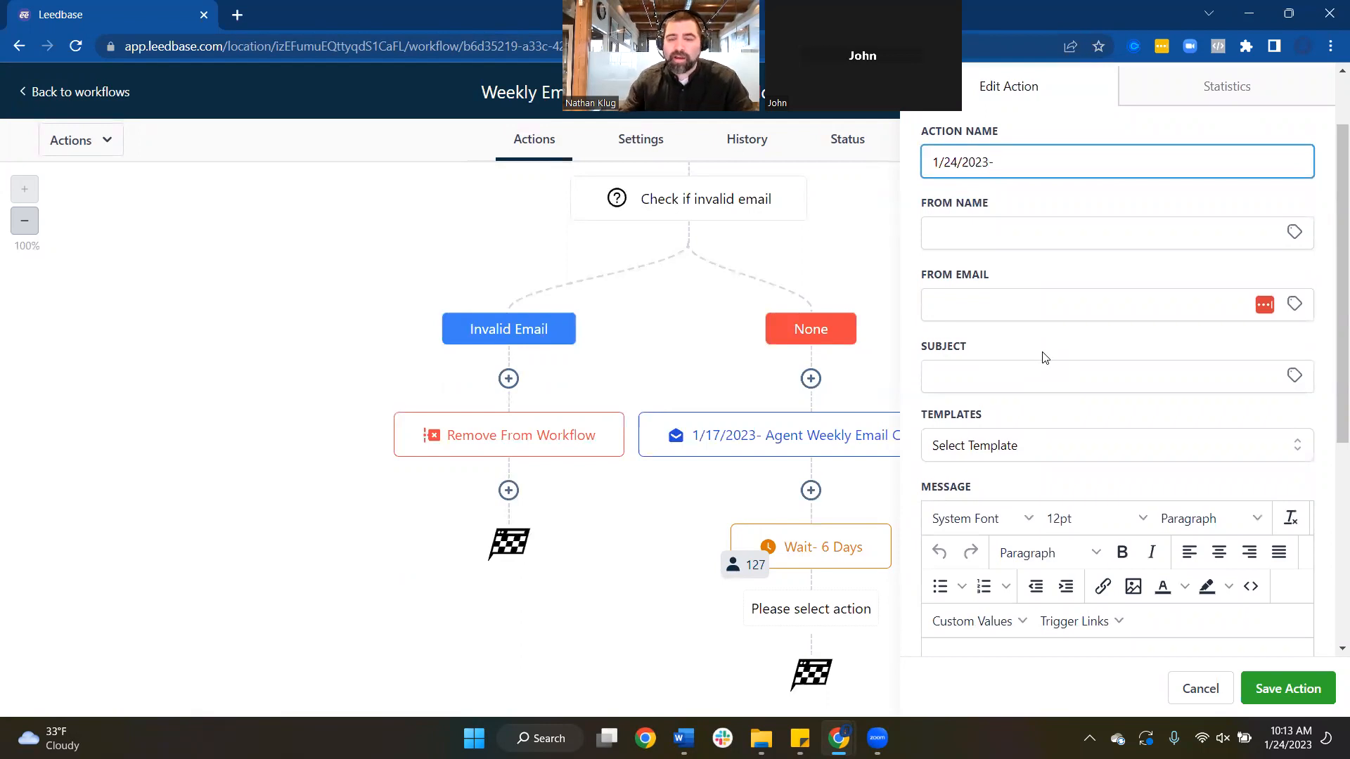
click(1063, 450)
click(969, 623)
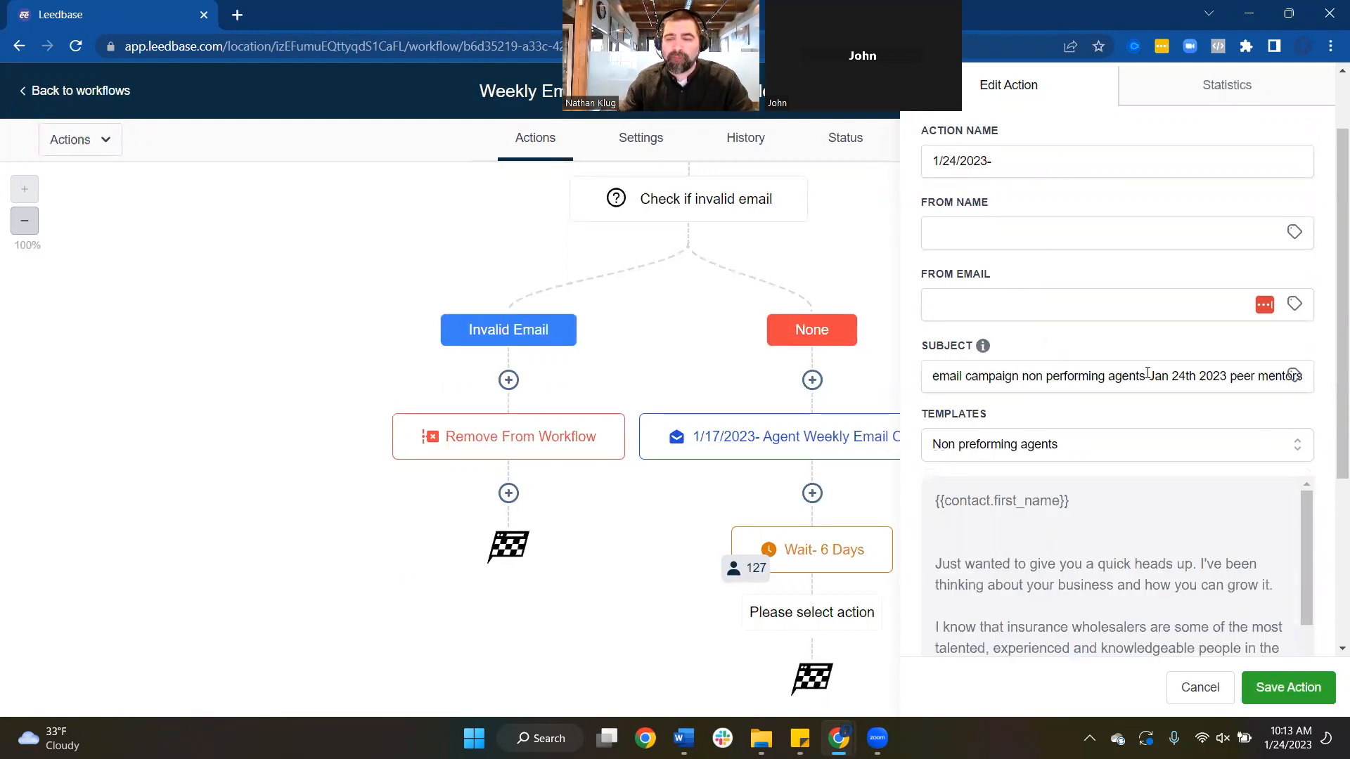
Finish naming the email step '1/24/2023- Peer Mentorship' and save the action
click(1014, 164)
text(non)
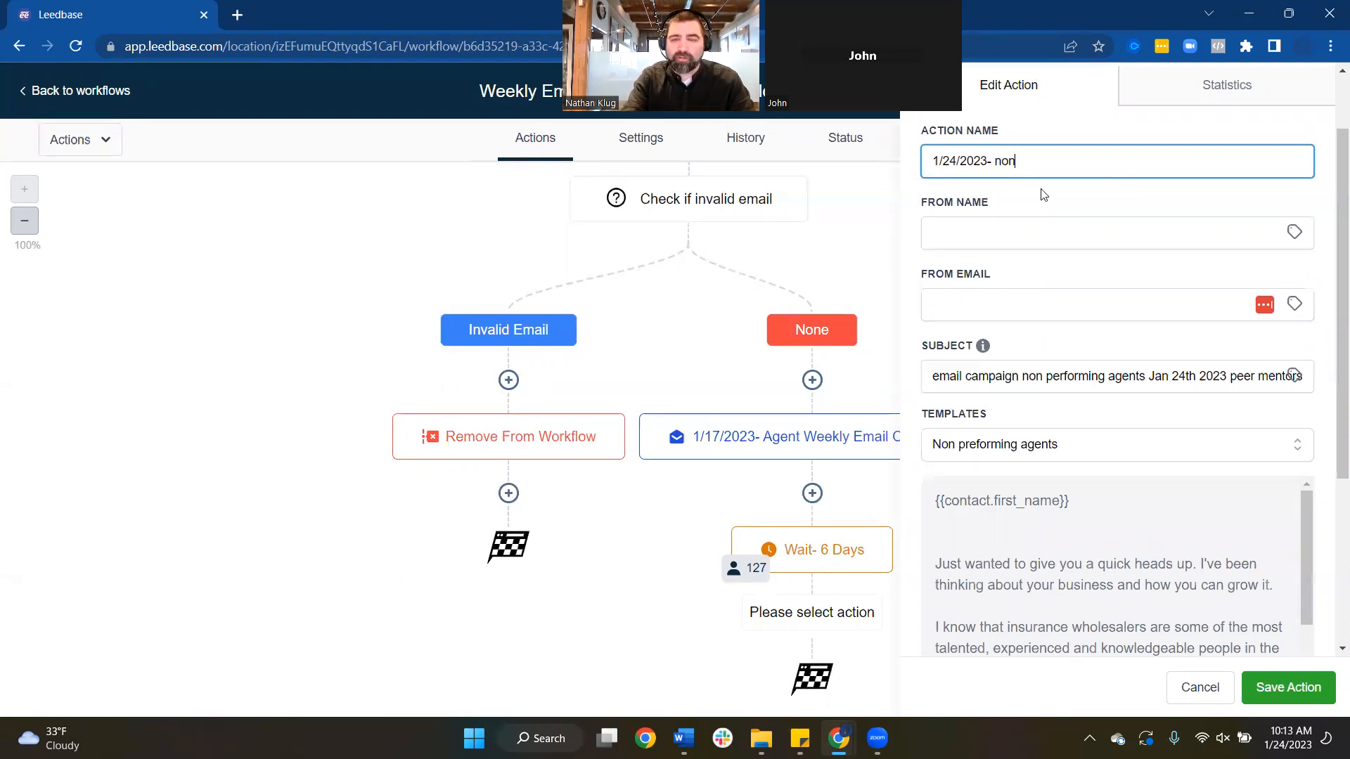
text(-performing agents)
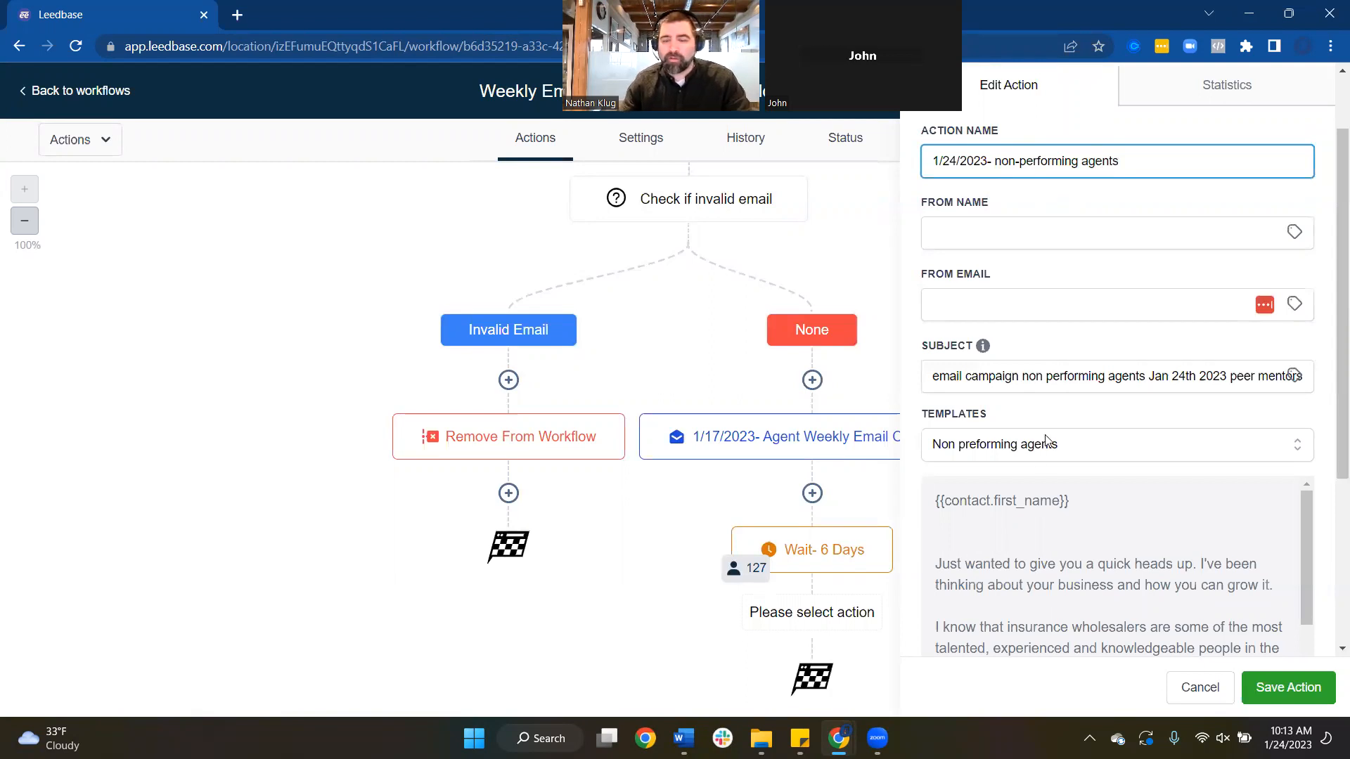
scroll(1084, 514, down, 3)
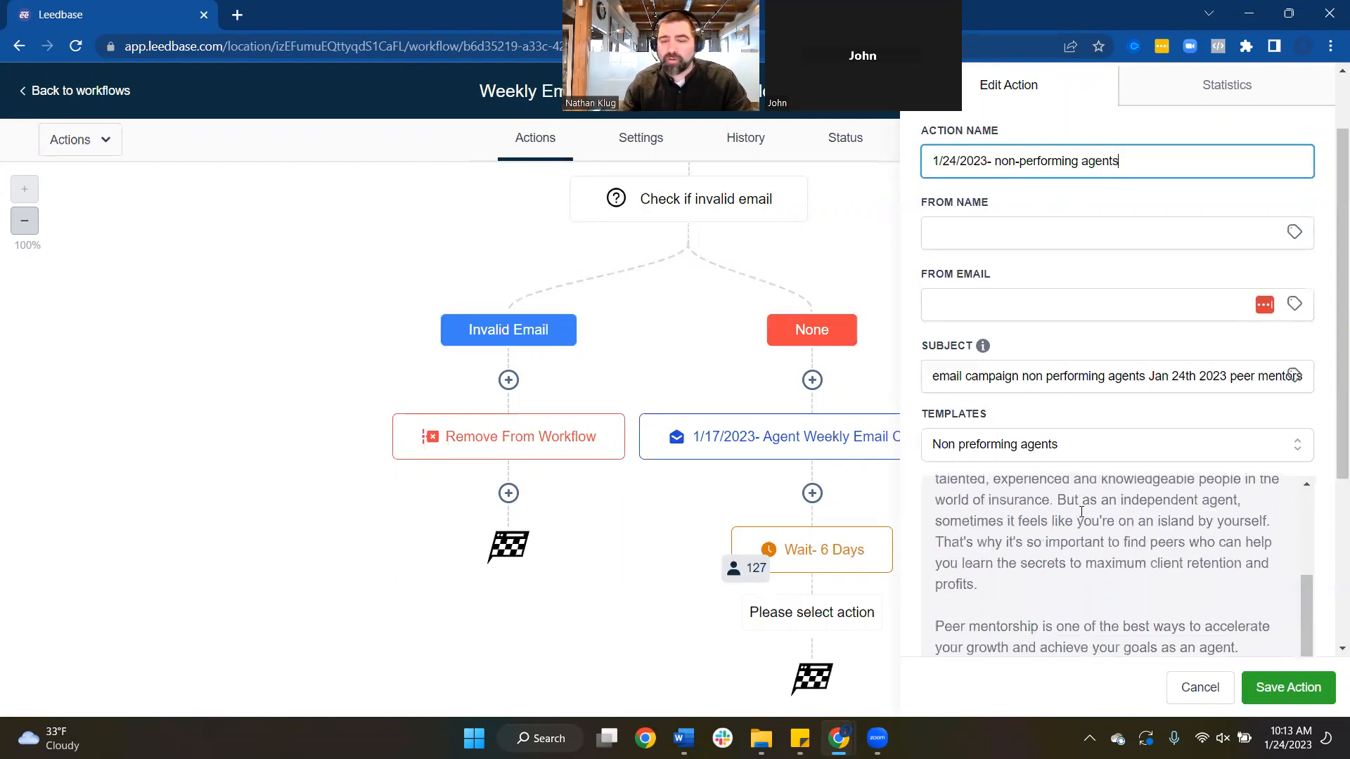
scroll(1120, 553, up, 3)
drag(1120, 164, 993, 161)
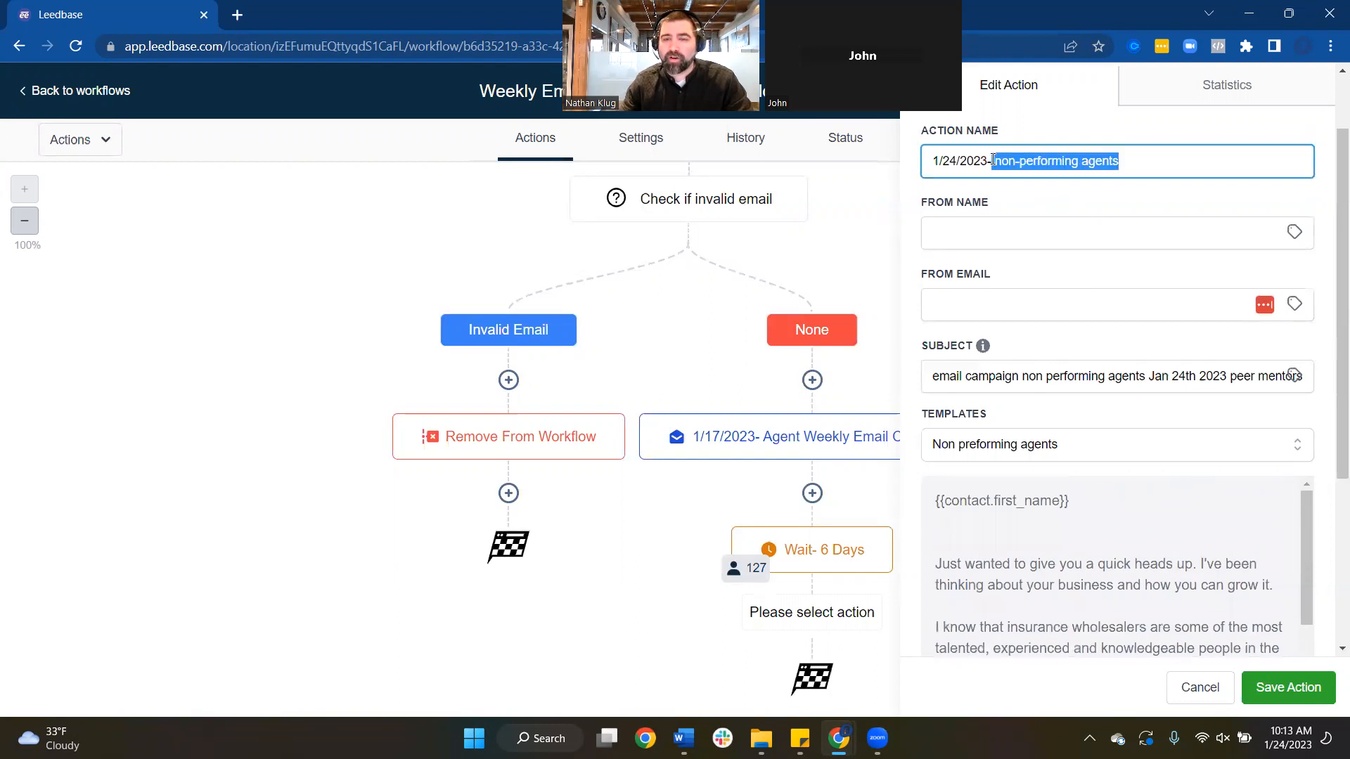
click(992, 161)
drag(1150, 146, 998, 161)
text(n)
text(eer)
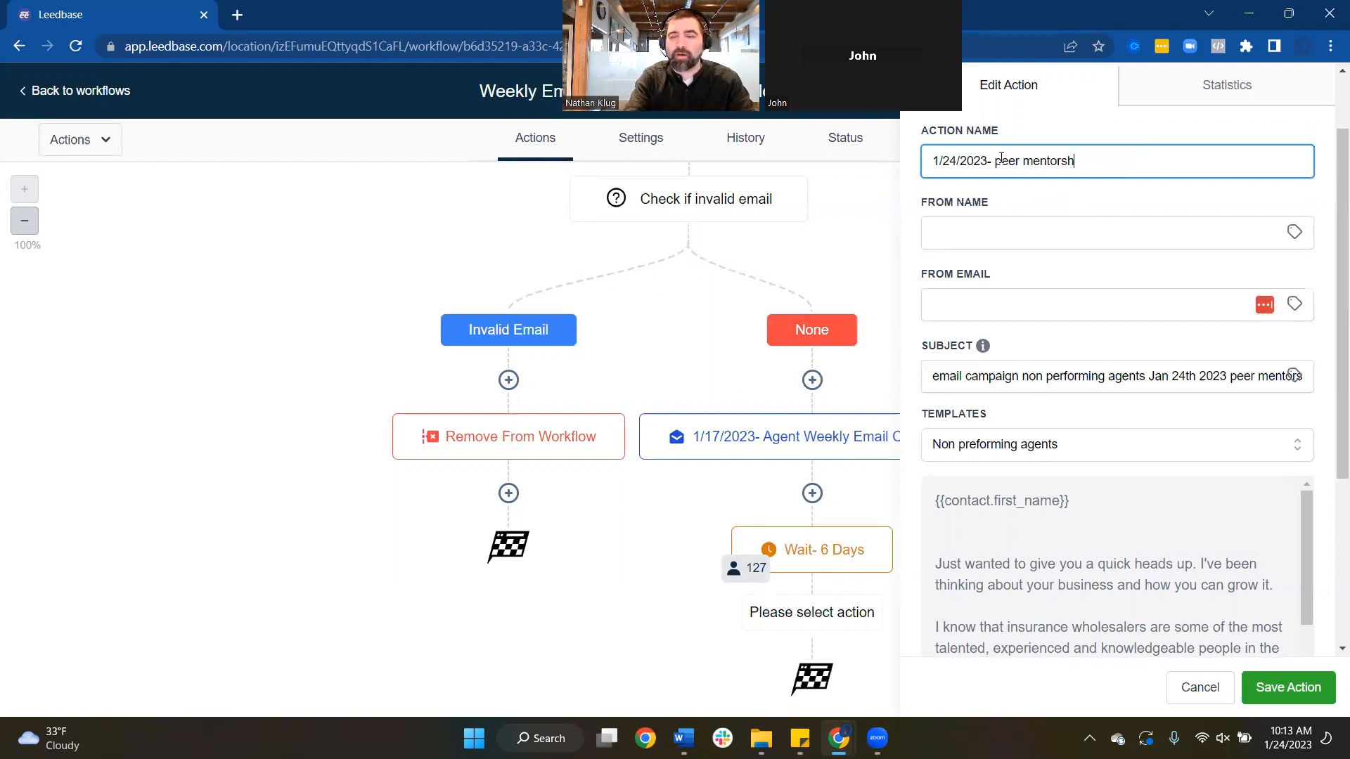
click(1302, 687)
scroll(941, 487, down, 2)
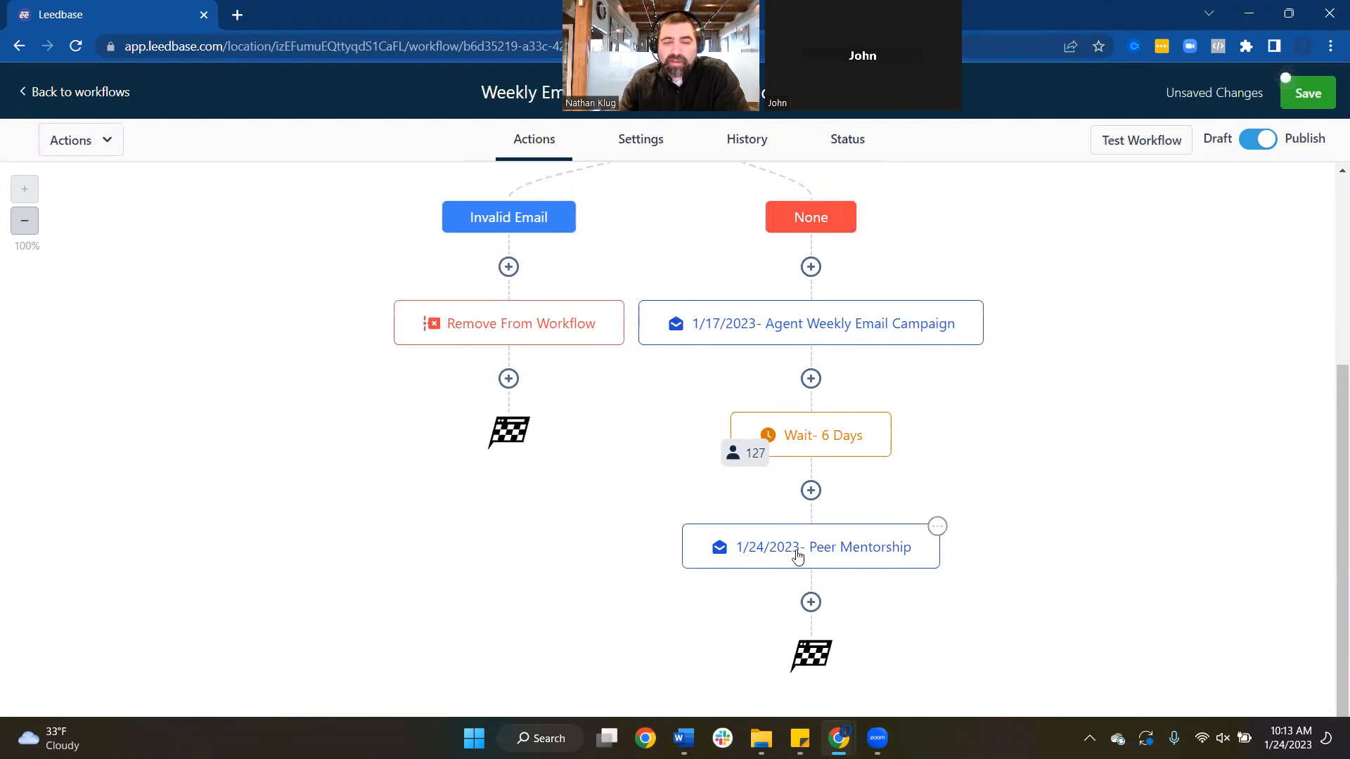
Add a 7-day Wait step named 'Wait- 7 days' after the Peer Mentorship email and save it
click(811, 603)
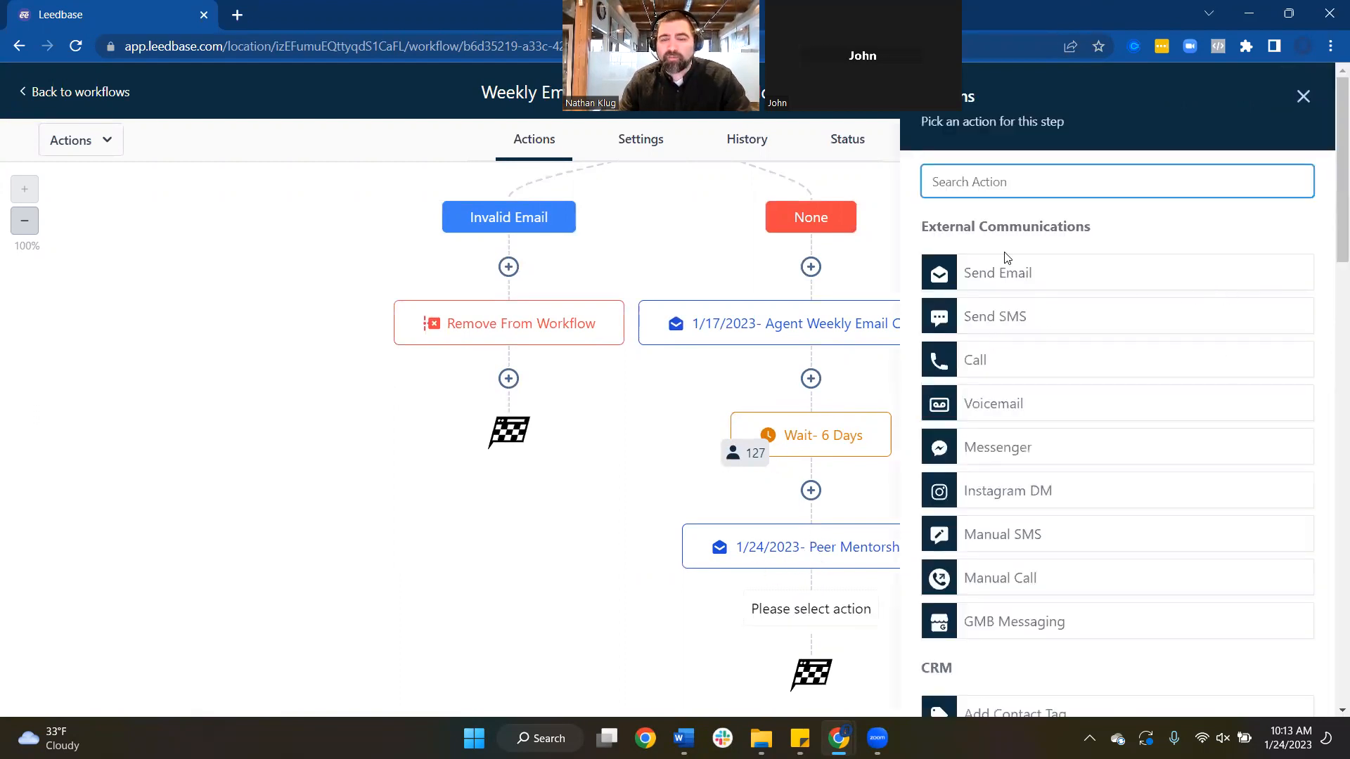
text(wait)
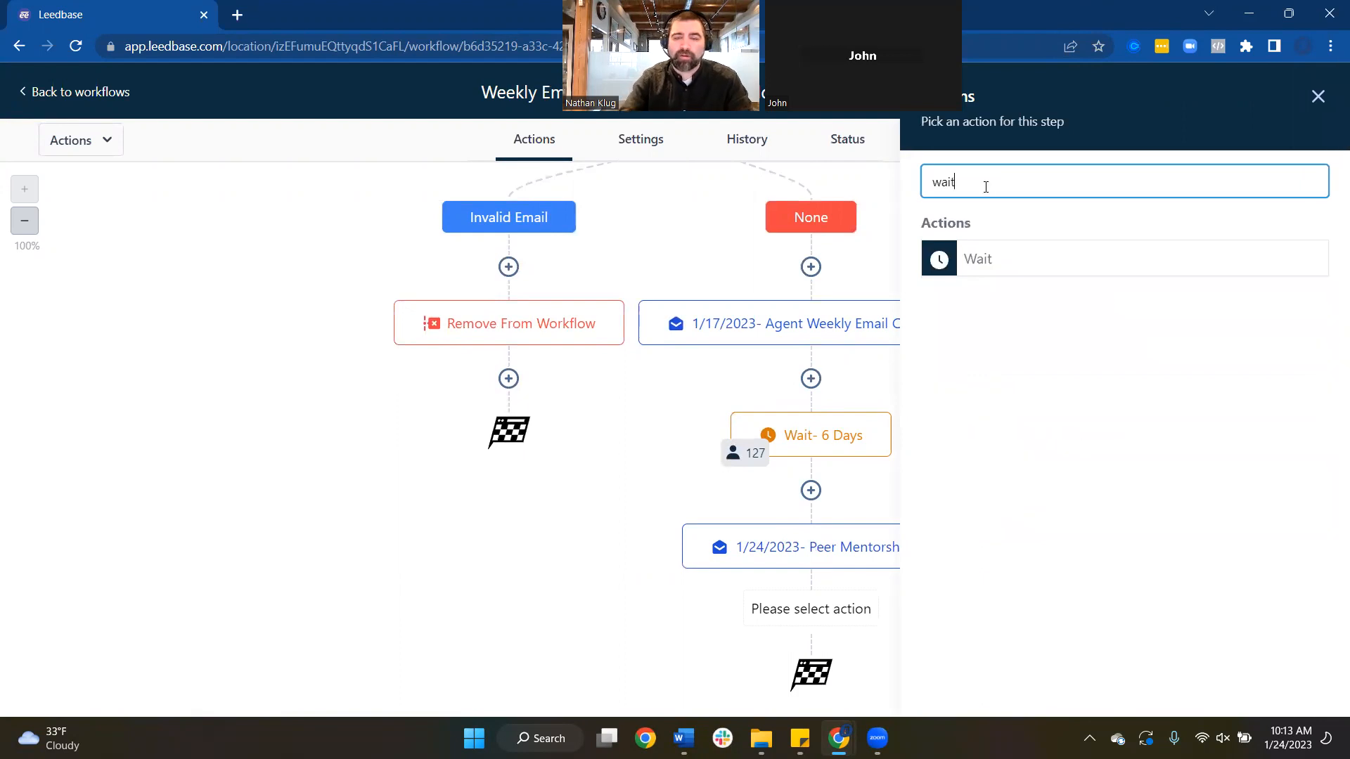
click(973, 266)
drag(619, 368, 561, 376)
text(7)
click(651, 219)
text(- 7 days)
click(725, 379)
click(724, 473)
click(1301, 675)
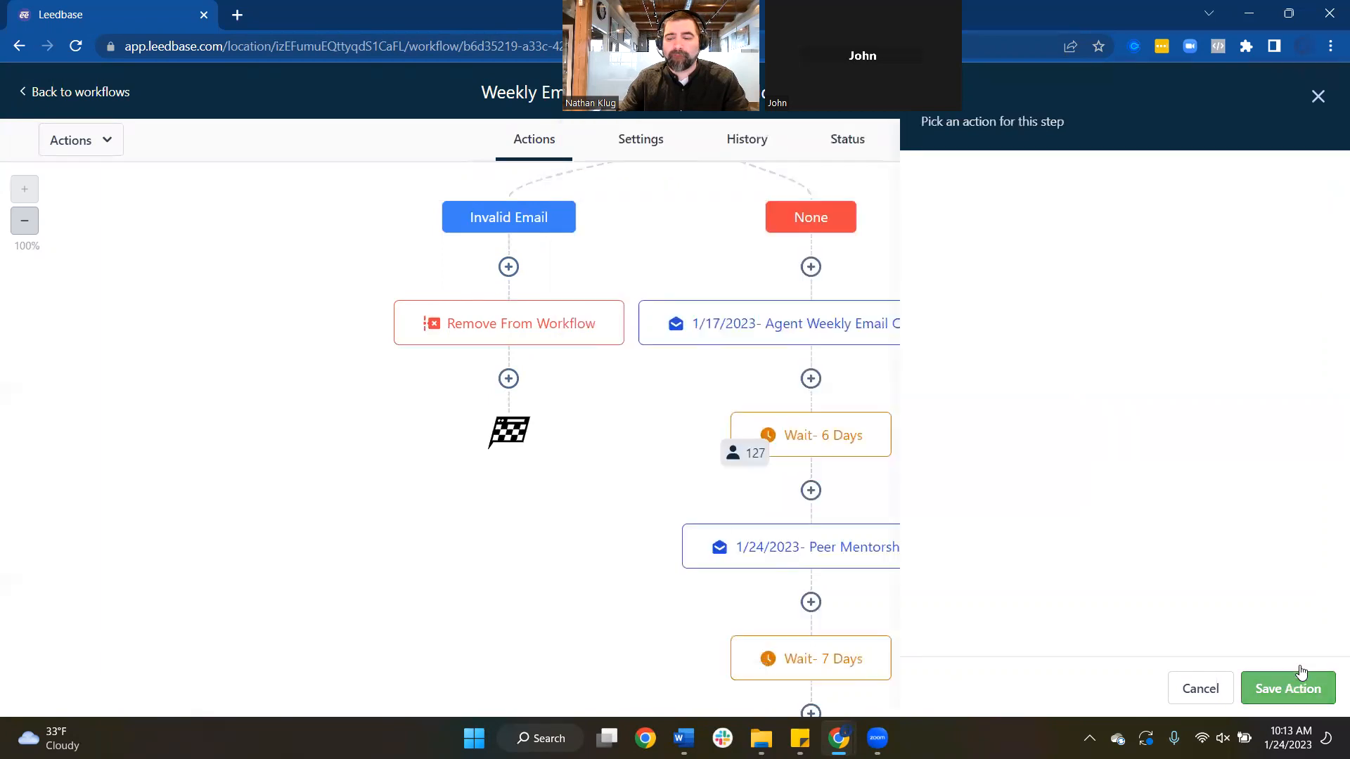
scroll(793, 461, down, 2)
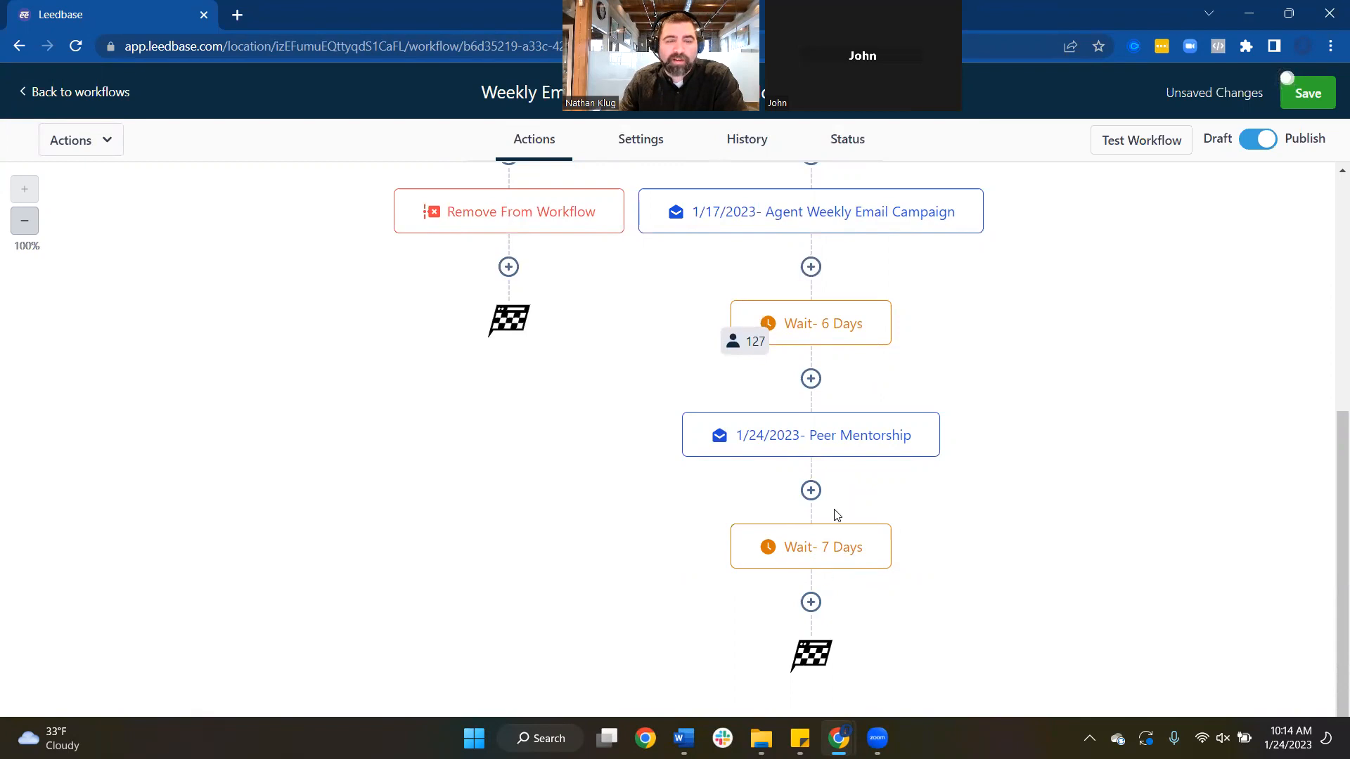
Review the Weekly Email workflow, save it, and dismiss the Saved! notification
scroll(830, 555, up, 3)
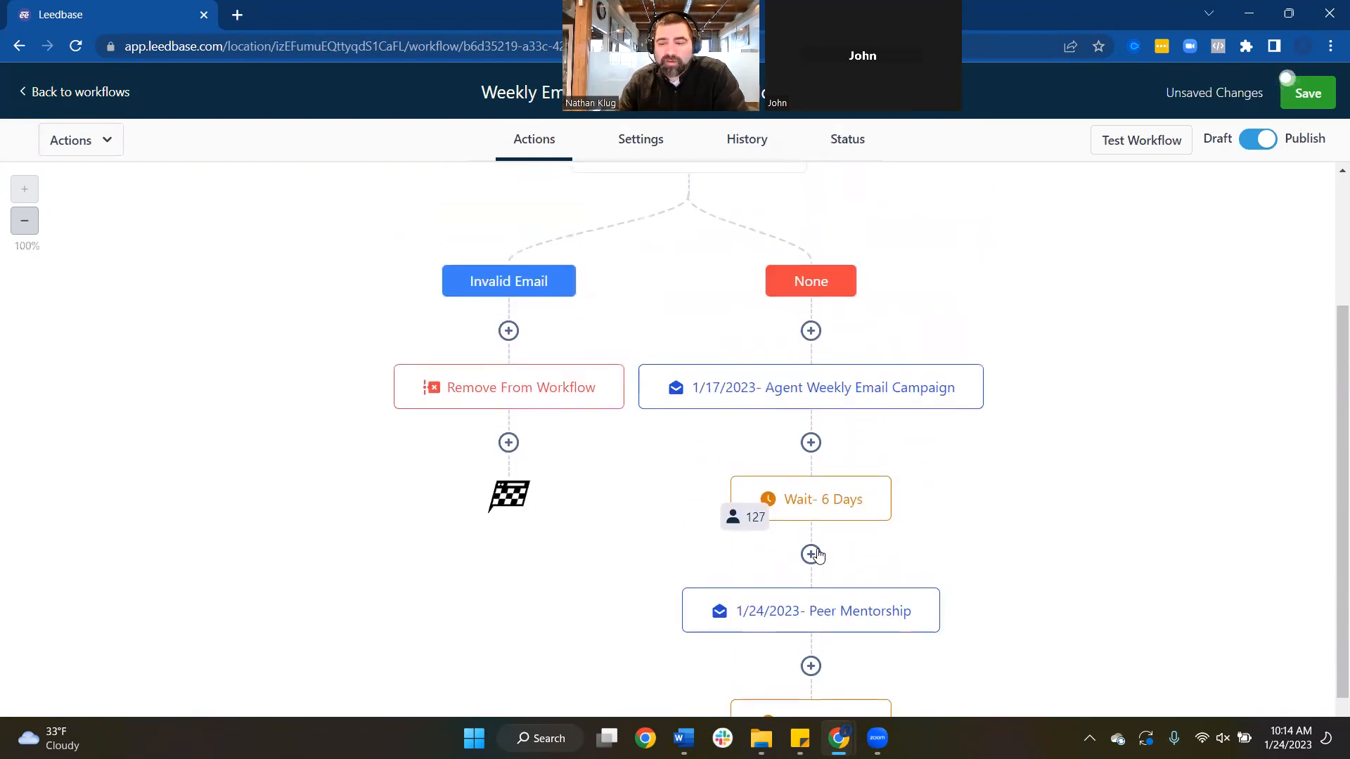
scroll(841, 506, up, 4)
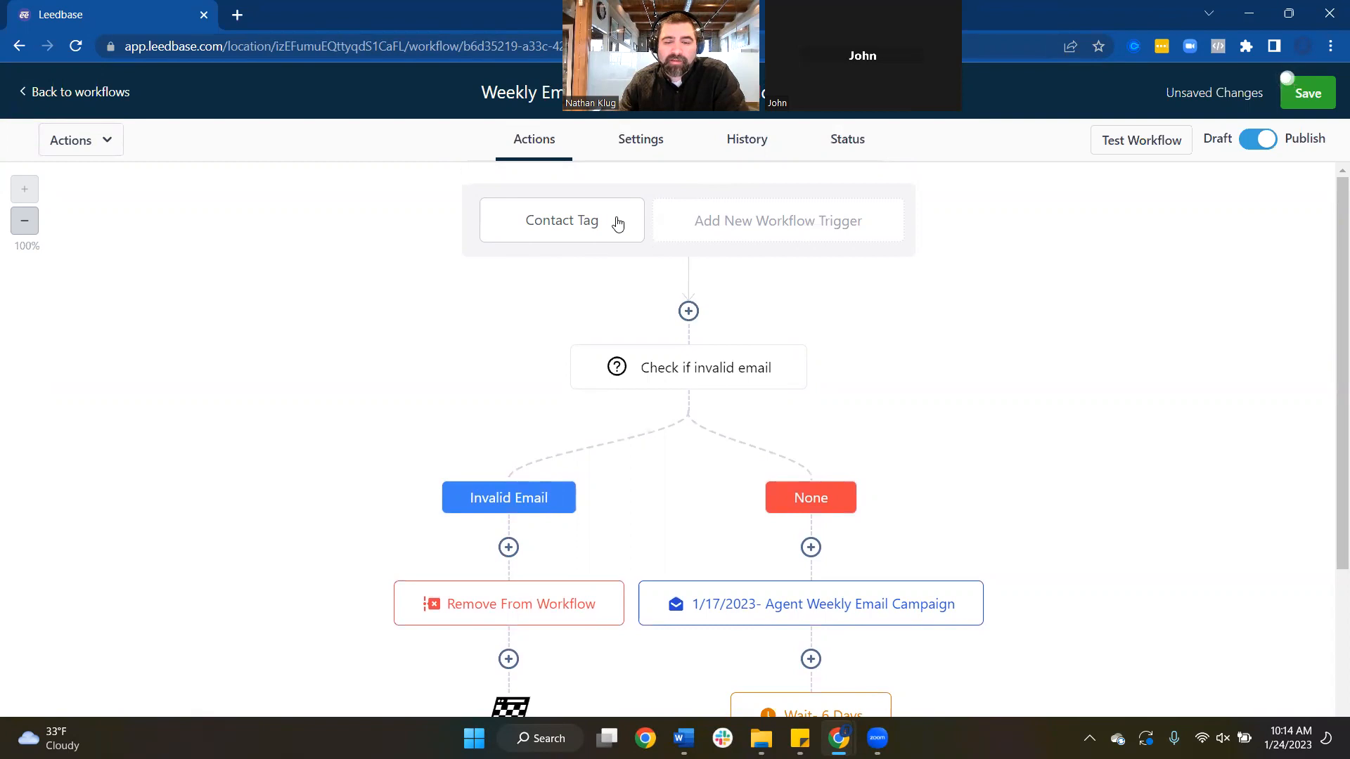
scroll(711, 235, down, 3)
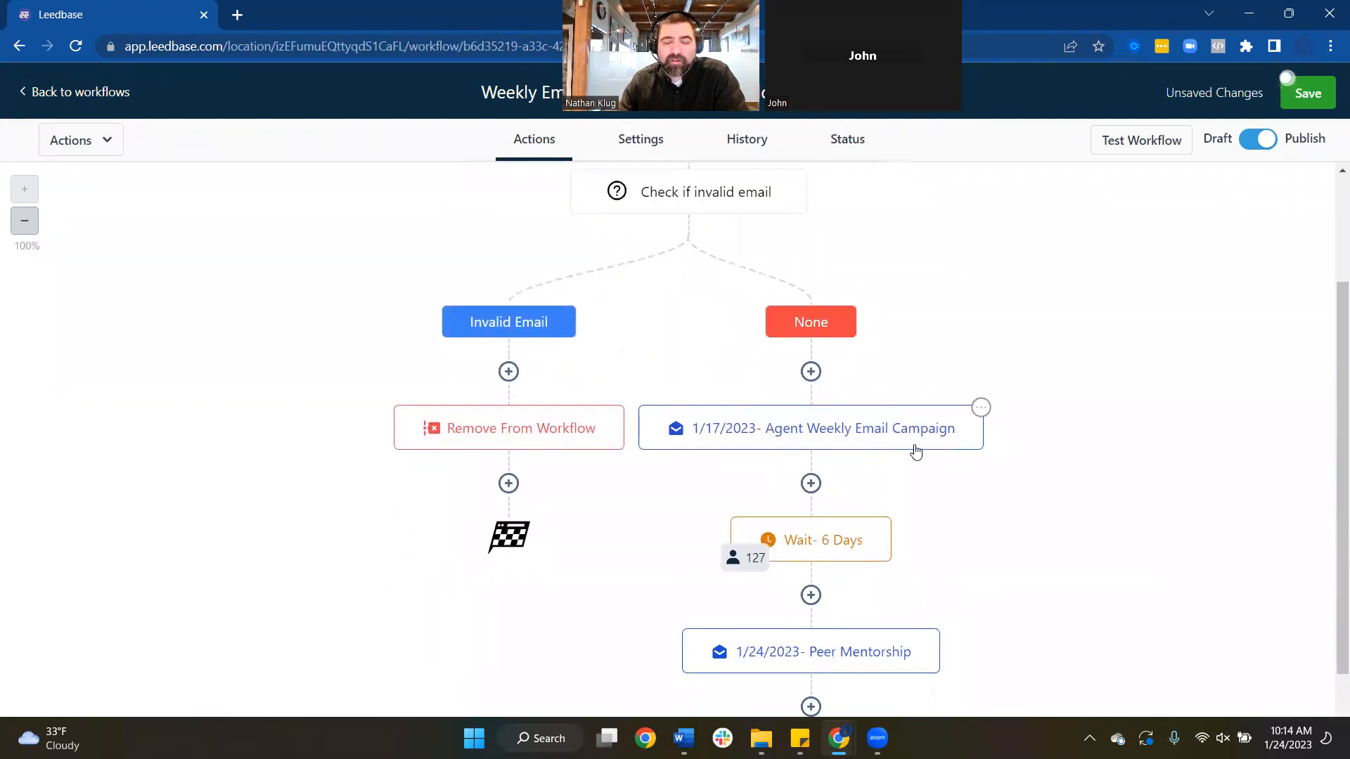
scroll(907, 450, down, 3)
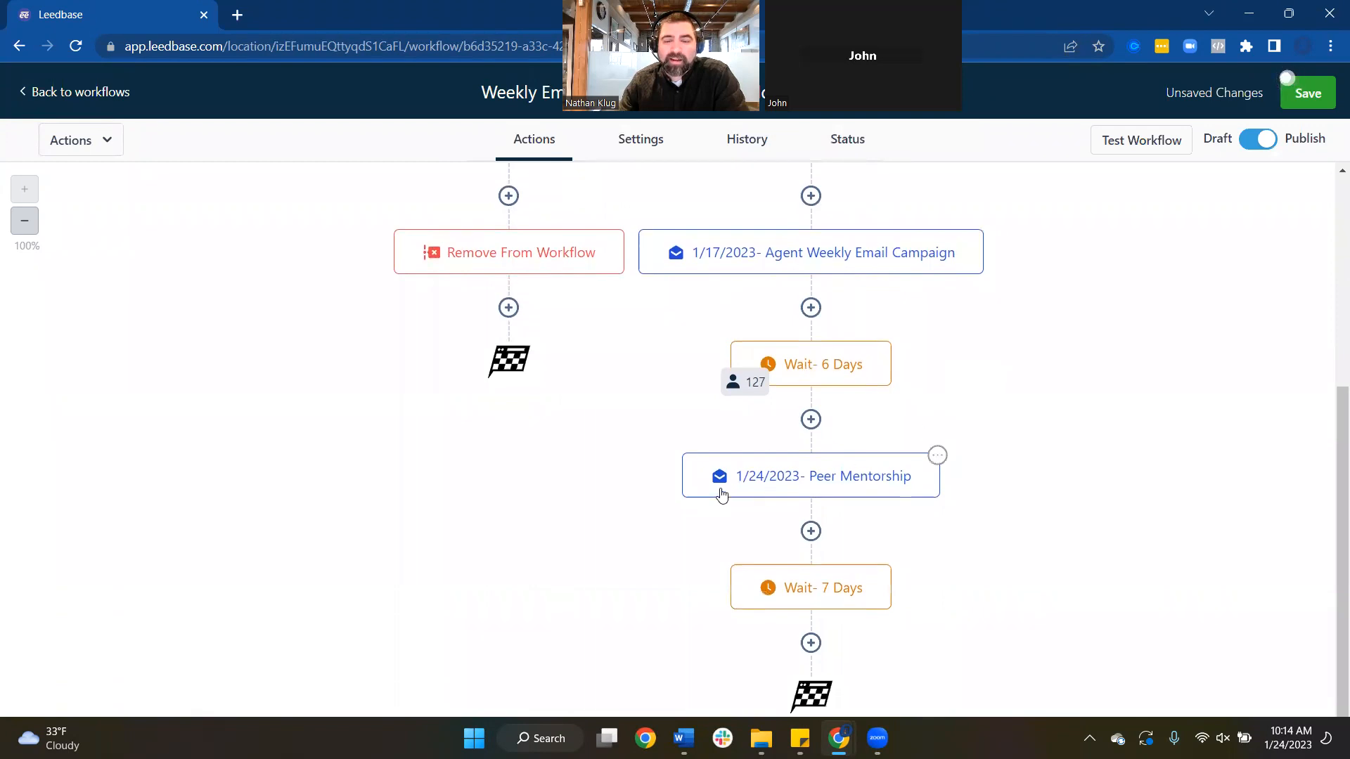
scroll(953, 509, down, 1)
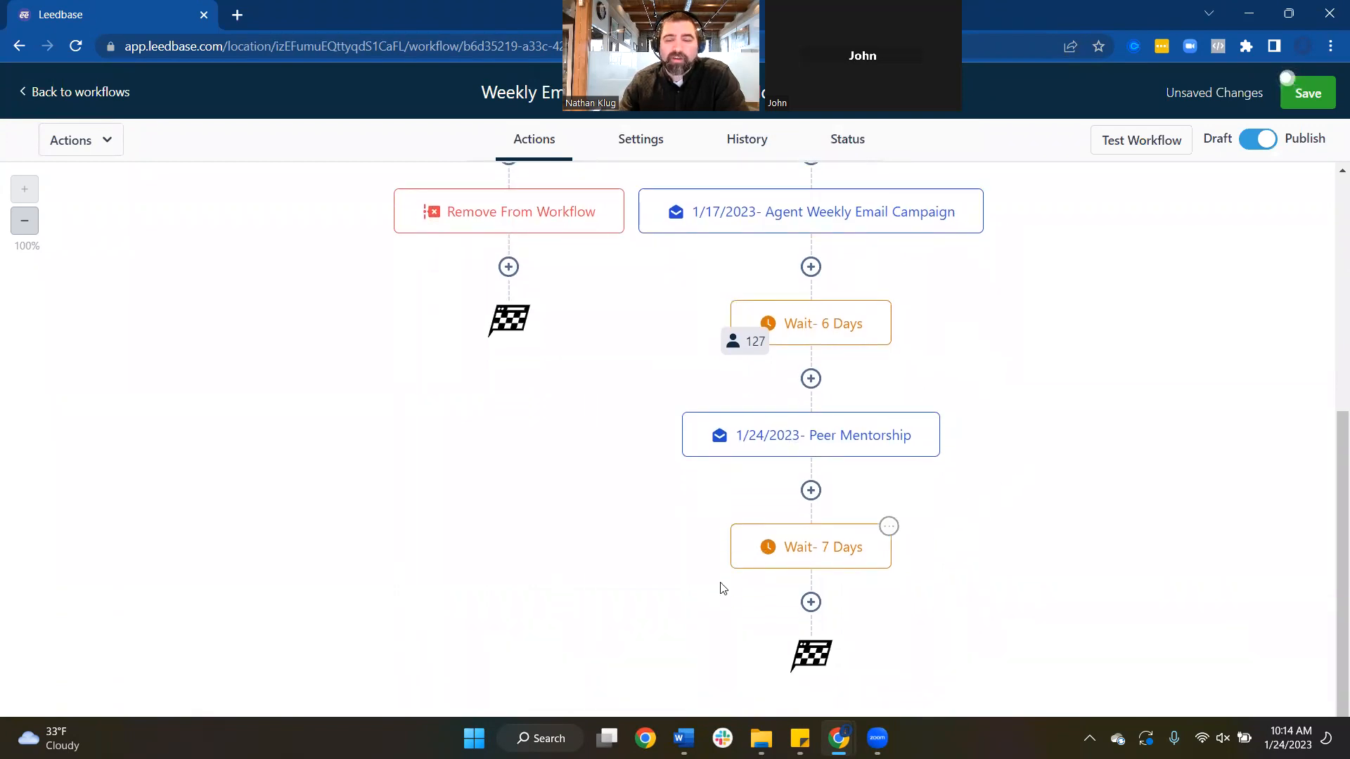
scroll(914, 536, up, 10)
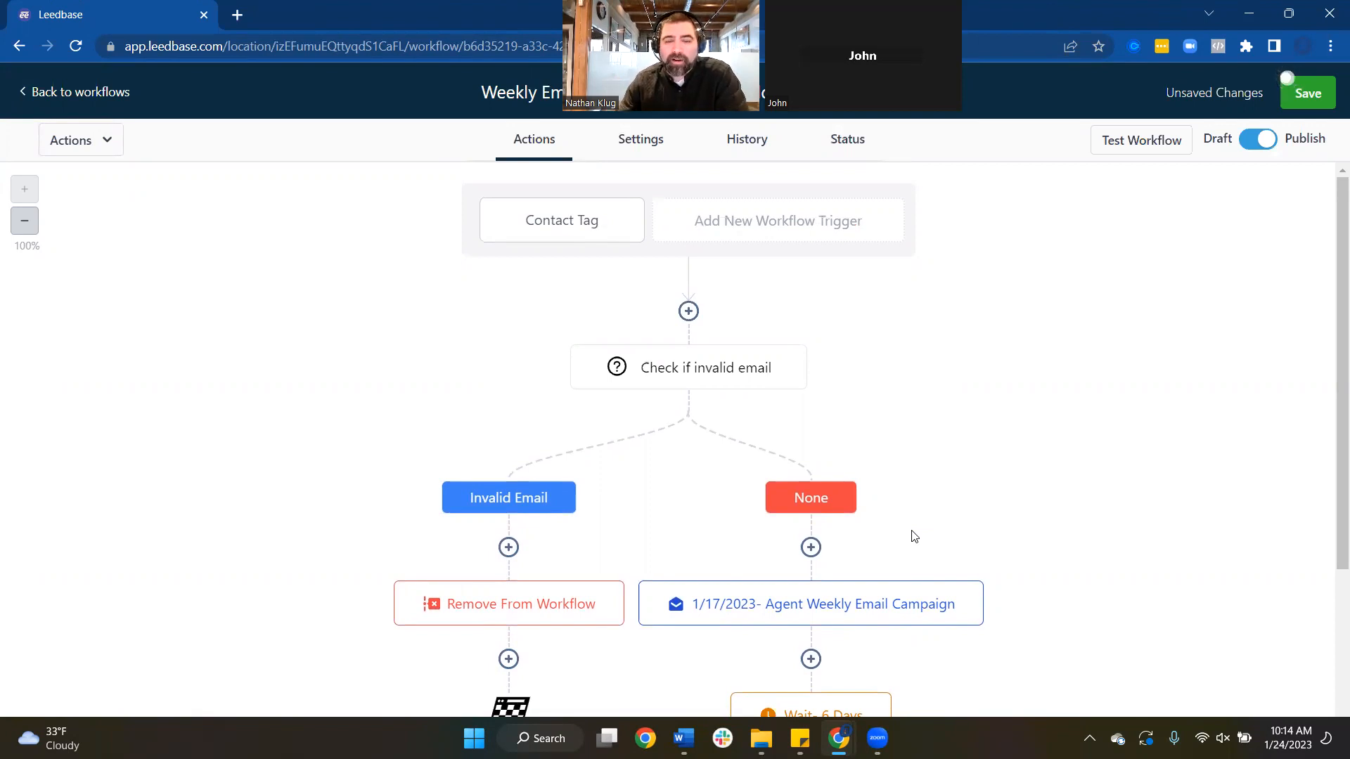
click(1301, 107)
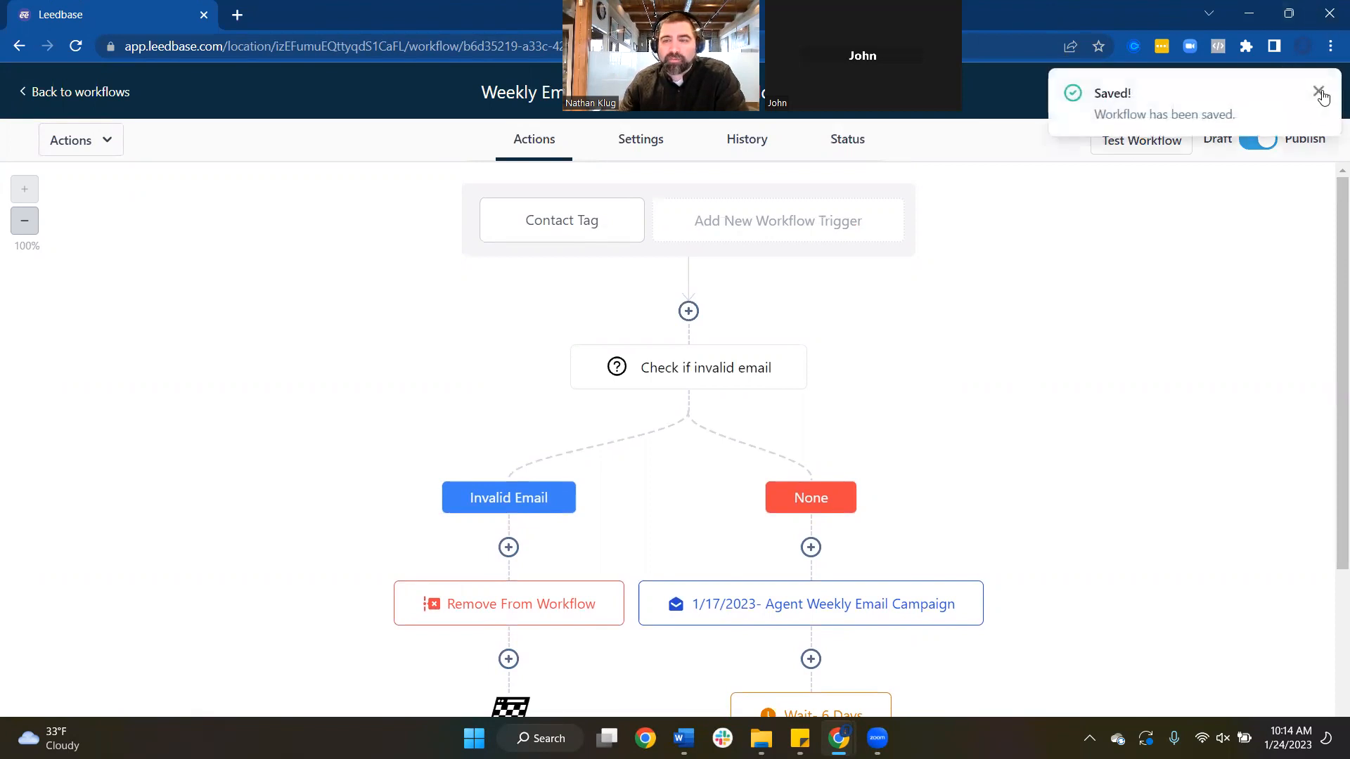
click(1319, 92)
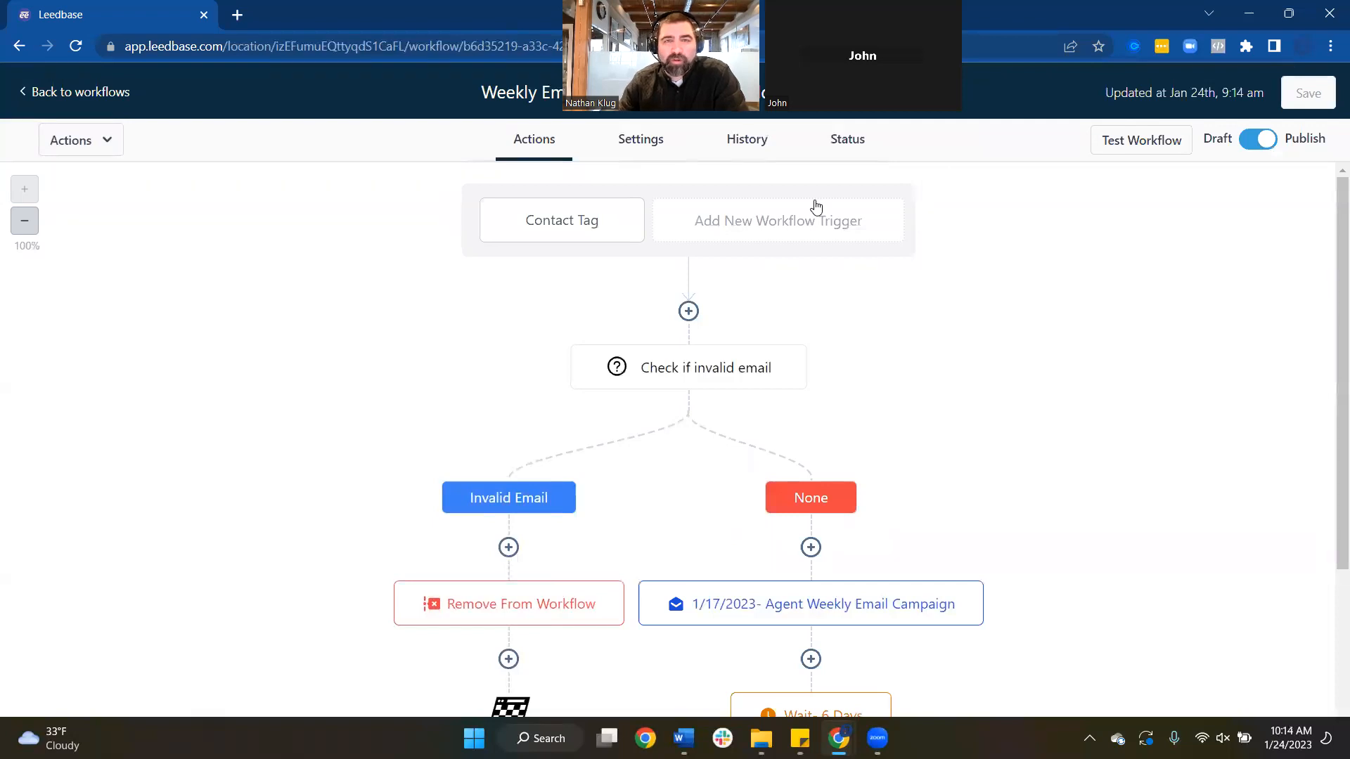